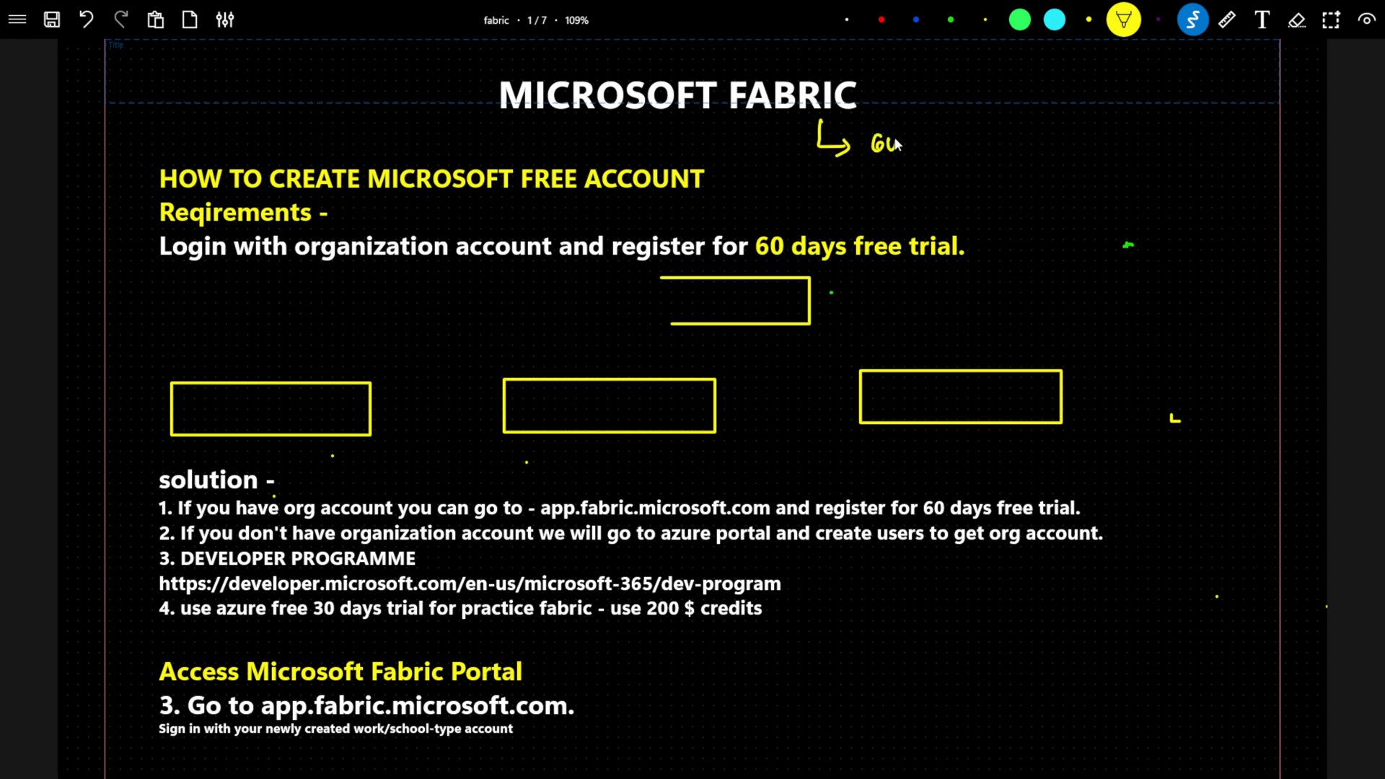
# Handwrite '60 days free → org/email' under the title and write gmail.com crossed out with an X.
pyautogui.moveTo(915, 147); pyautogui.dragTo(1025, 148)
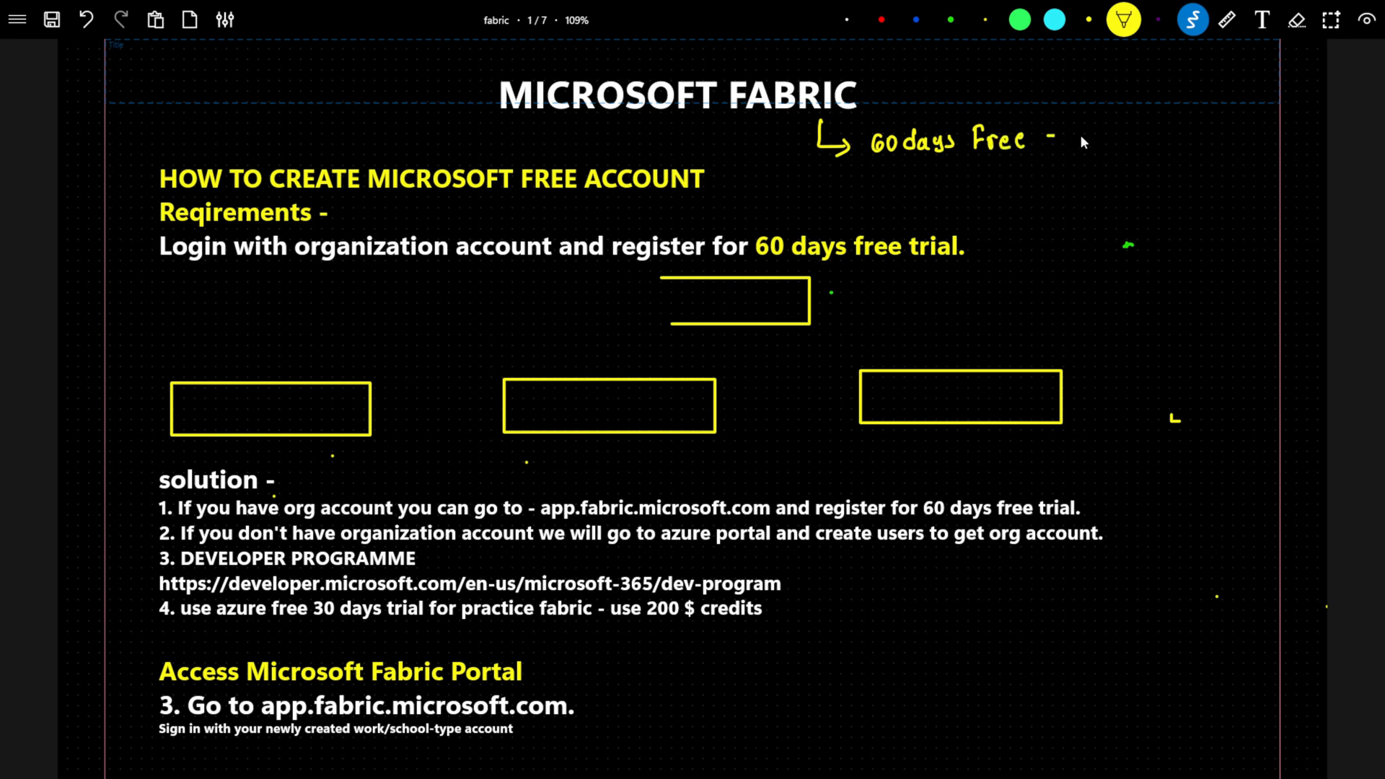
pyautogui.moveTo(1117, 131)
pyautogui.mouseDown()
pyautogui.moveTo(1150, 164)
pyautogui.moveTo(1222, 145)
pyautogui.mouseUp()
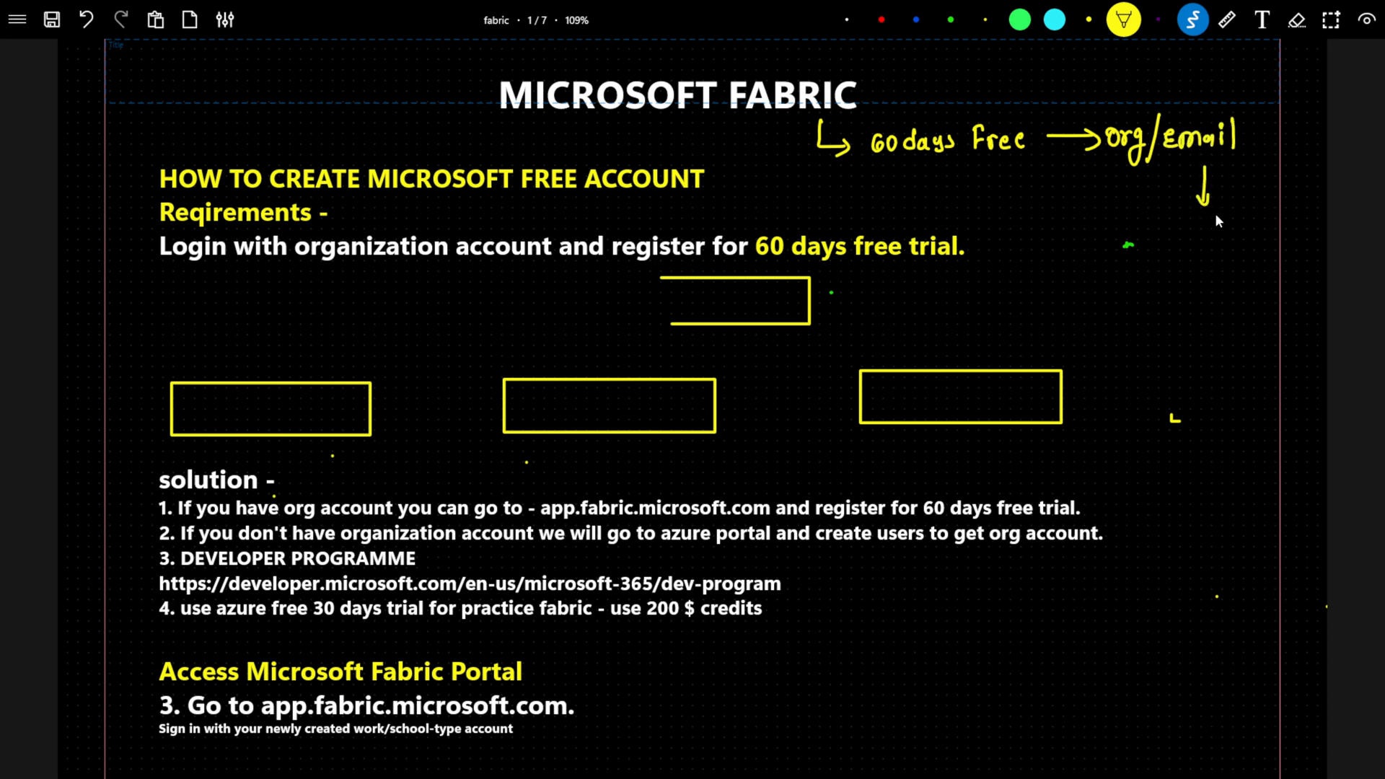
pyautogui.moveTo(1243, 221); pyautogui.dragTo(1253, 233)
pyautogui.moveTo(1267, 211); pyautogui.dragTo(1261, 223)
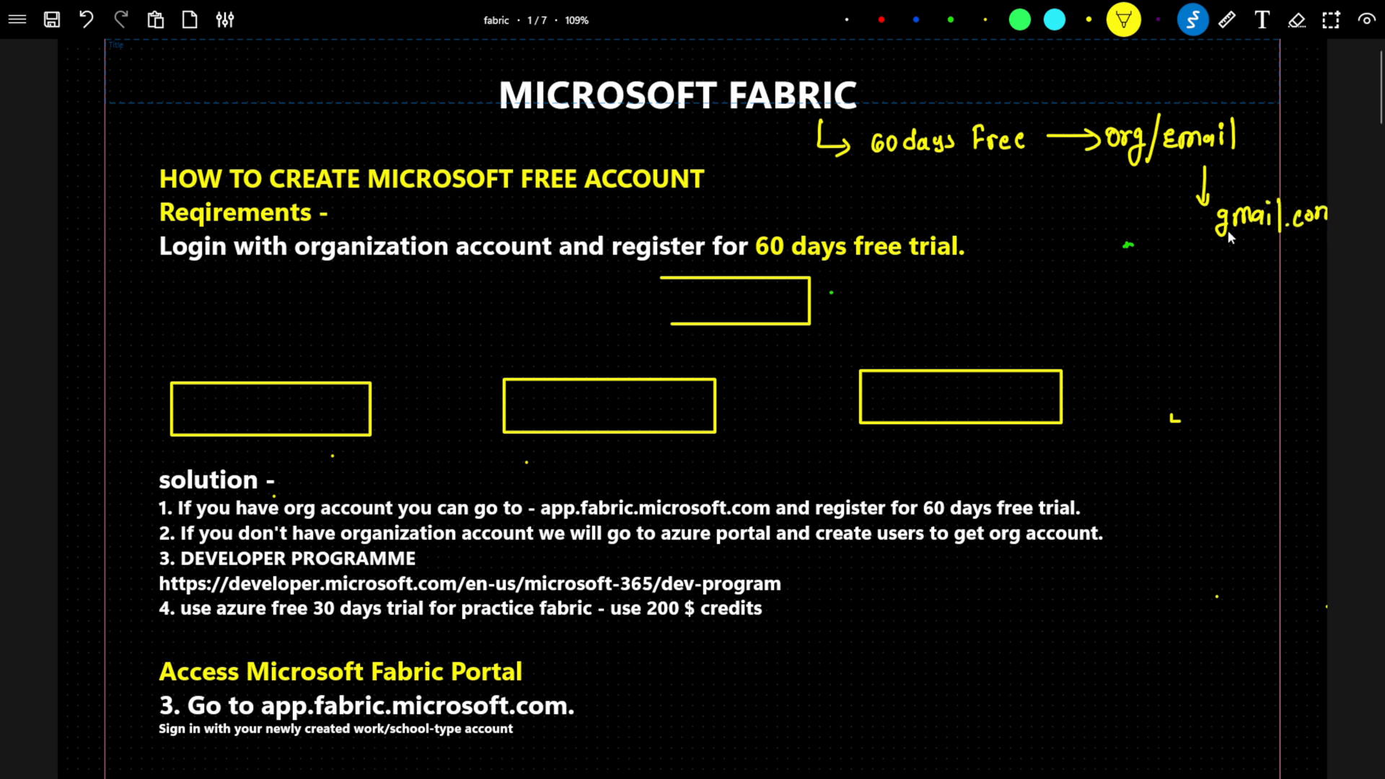
pyautogui.moveTo(1243, 242); pyautogui.dragTo(1266, 265)
pyautogui.moveTo(1257, 243); pyautogui.dragTo(1247, 258)
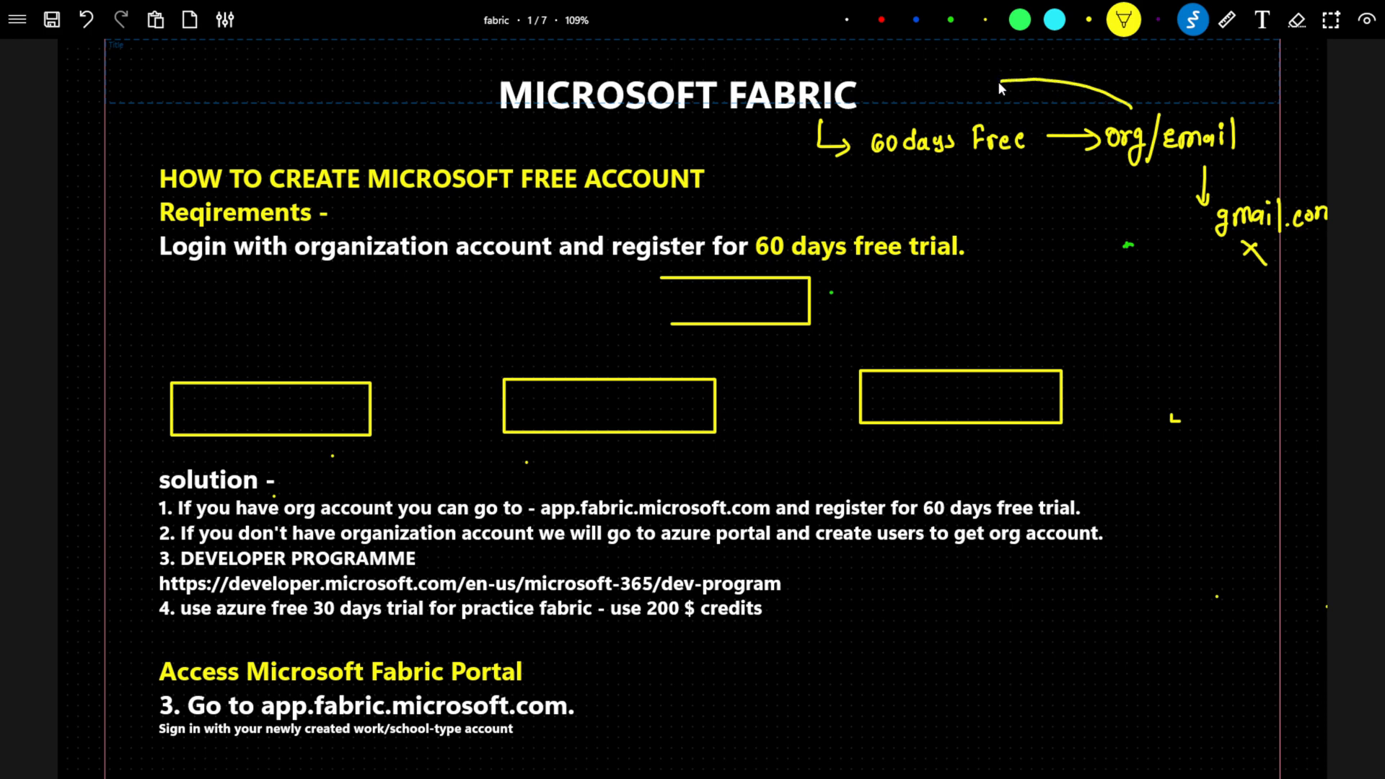
# Draw curved arrows back to '60 days free' and down to the boxes, and write Fabric in the top box.
pyautogui.moveTo(999, 83); pyautogui.dragTo(935, 115)
pyautogui.moveTo(1150, 300)
pyautogui.mouseDown()
pyautogui.moveTo(1138, 311)
pyautogui.moveTo(1130, 300)
pyautogui.mouseUp()
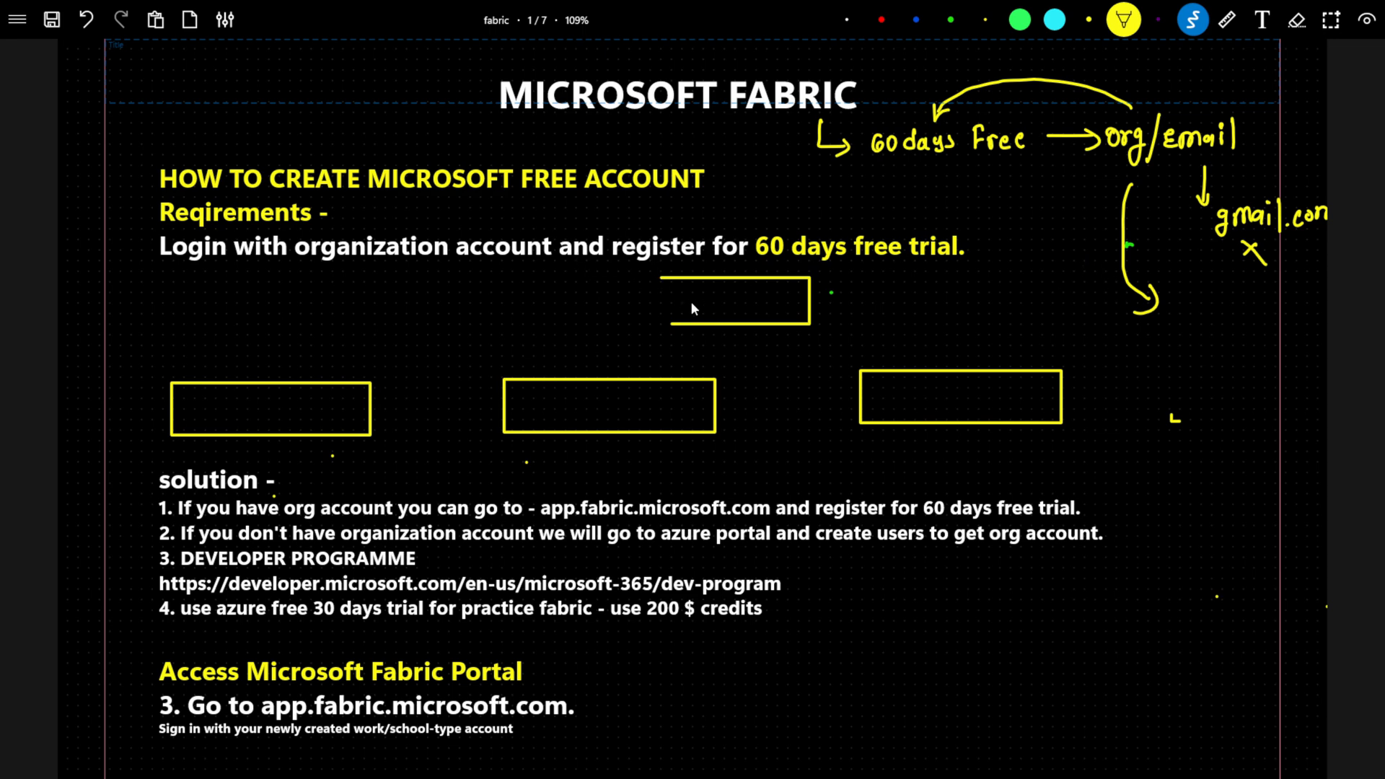
pyautogui.moveTo(689, 313)
pyautogui.mouseDown()
pyautogui.moveTo(699, 292)
pyautogui.moveTo(714, 312)
pyautogui.moveTo(729, 302)
pyautogui.mouseUp()
# Write org/work in the lower-left box and draw links from Fabric to it and the middle box.
pyautogui.moveTo(273, 413); pyautogui.dragTo(505, 337)
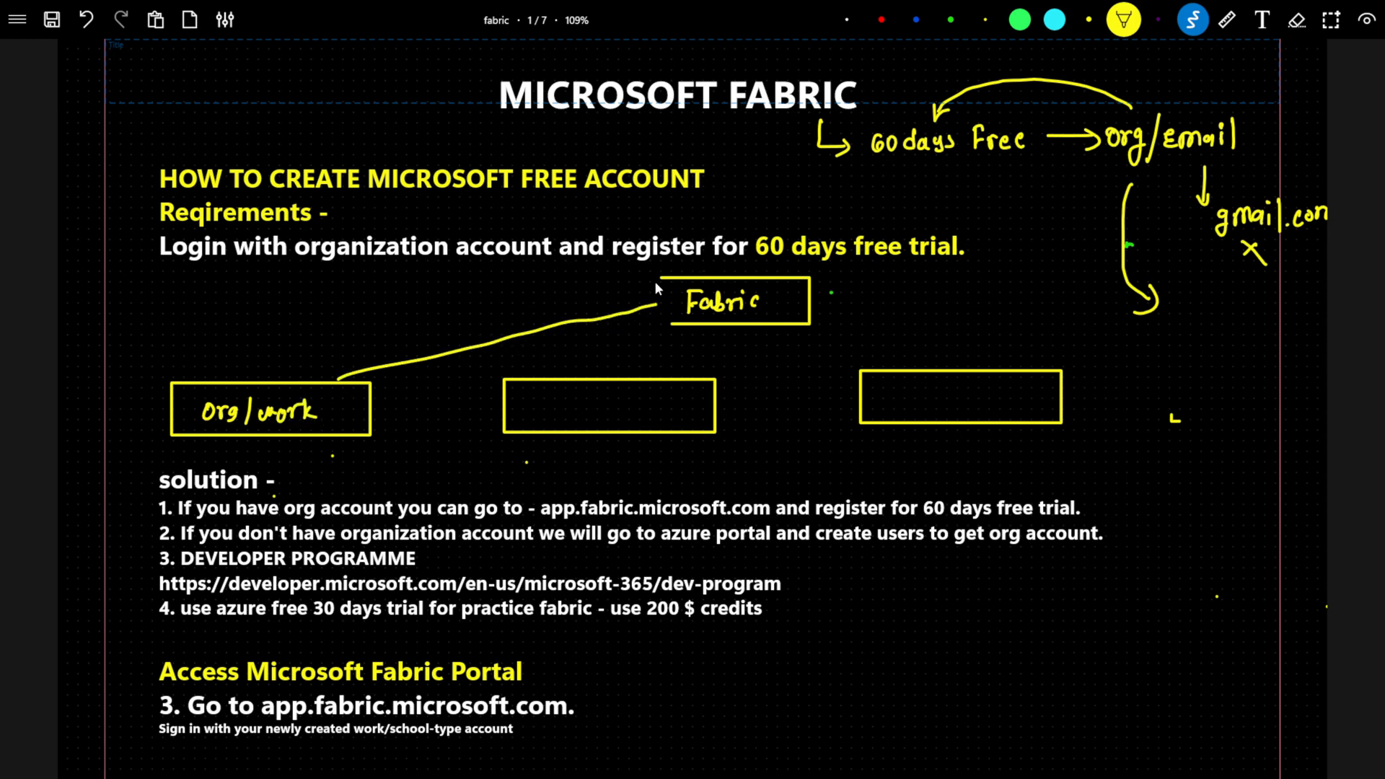
pyautogui.moveTo(659, 315); pyautogui.dragTo(671, 318)
pyautogui.moveTo(662, 374); pyautogui.dragTo(665, 366)
# Write Developer in the middle box, label its link org, and add Sandbox underneath.
pyautogui.moveTo(519, 397)
pyautogui.mouseDown()
pyautogui.moveTo(520, 414)
pyautogui.moveTo(549, 399)
pyautogui.mouseUp()
pyautogui.moveTo(554, 408)
pyautogui.mouseDown()
pyautogui.moveTo(612, 400)
pyautogui.moveTo(644, 415)
pyautogui.mouseUp()
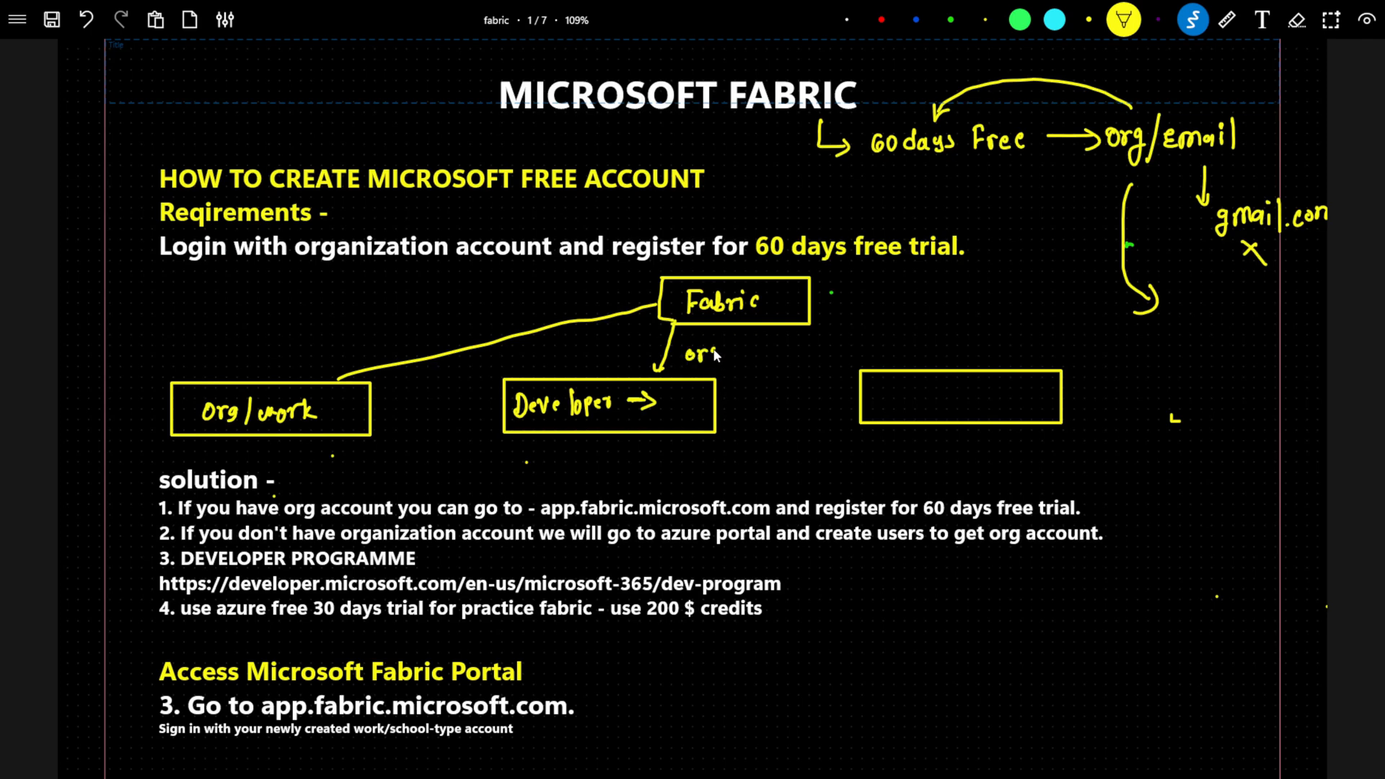
pyautogui.moveTo(717, 355); pyautogui.dragTo(714, 365)
pyautogui.moveTo(578, 436)
pyautogui.mouseDown()
pyautogui.moveTo(578, 453)
pyautogui.moveTo(586, 442)
pyautogui.moveTo(676, 460)
pyautogui.mouseUp()
pyautogui.moveTo(676, 448); pyautogui.dragTo(668, 461)
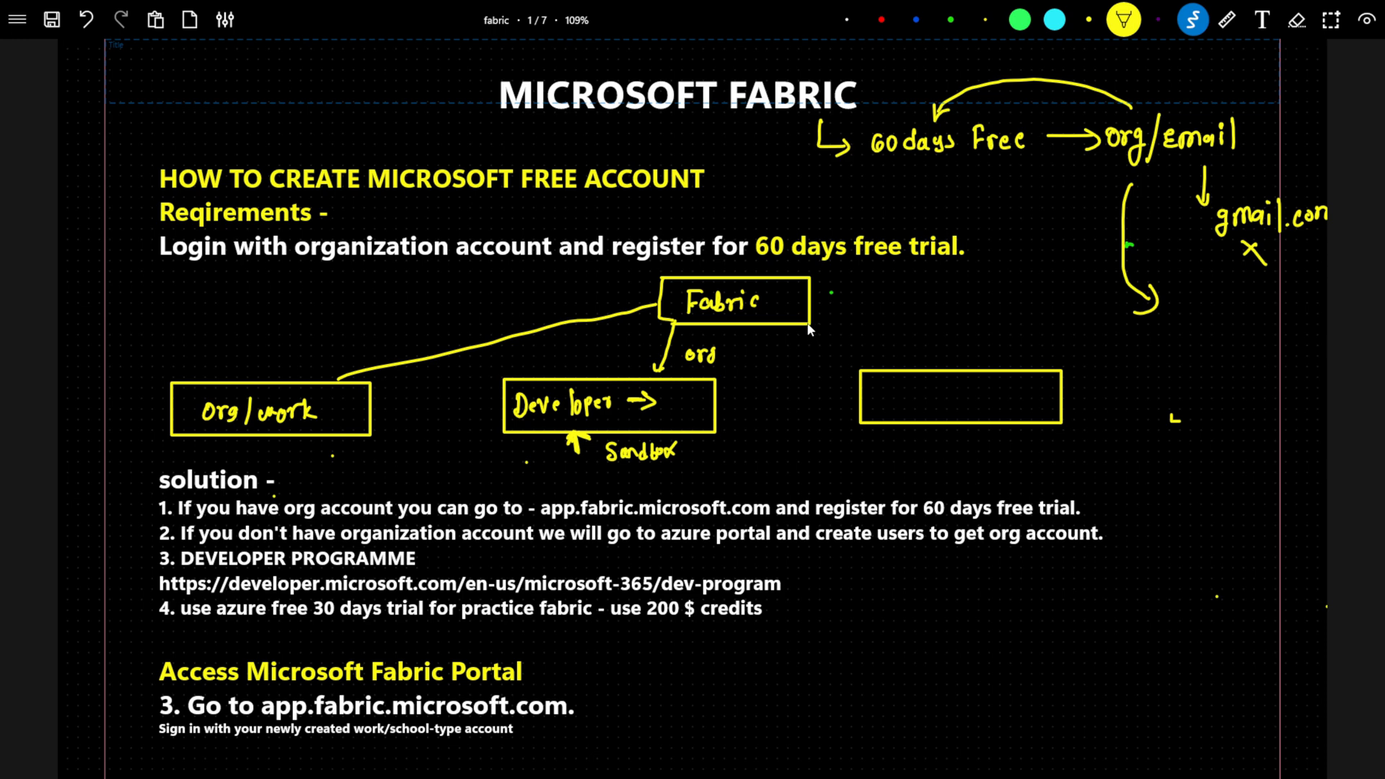
# Connect Fabric to the right-hand box, write 'azure → Free' in it, and draw an arrow out.
pyautogui.moveTo(846, 356); pyautogui.dragTo(854, 363)
pyautogui.moveTo(890, 399); pyautogui.dragTo(895, 401)
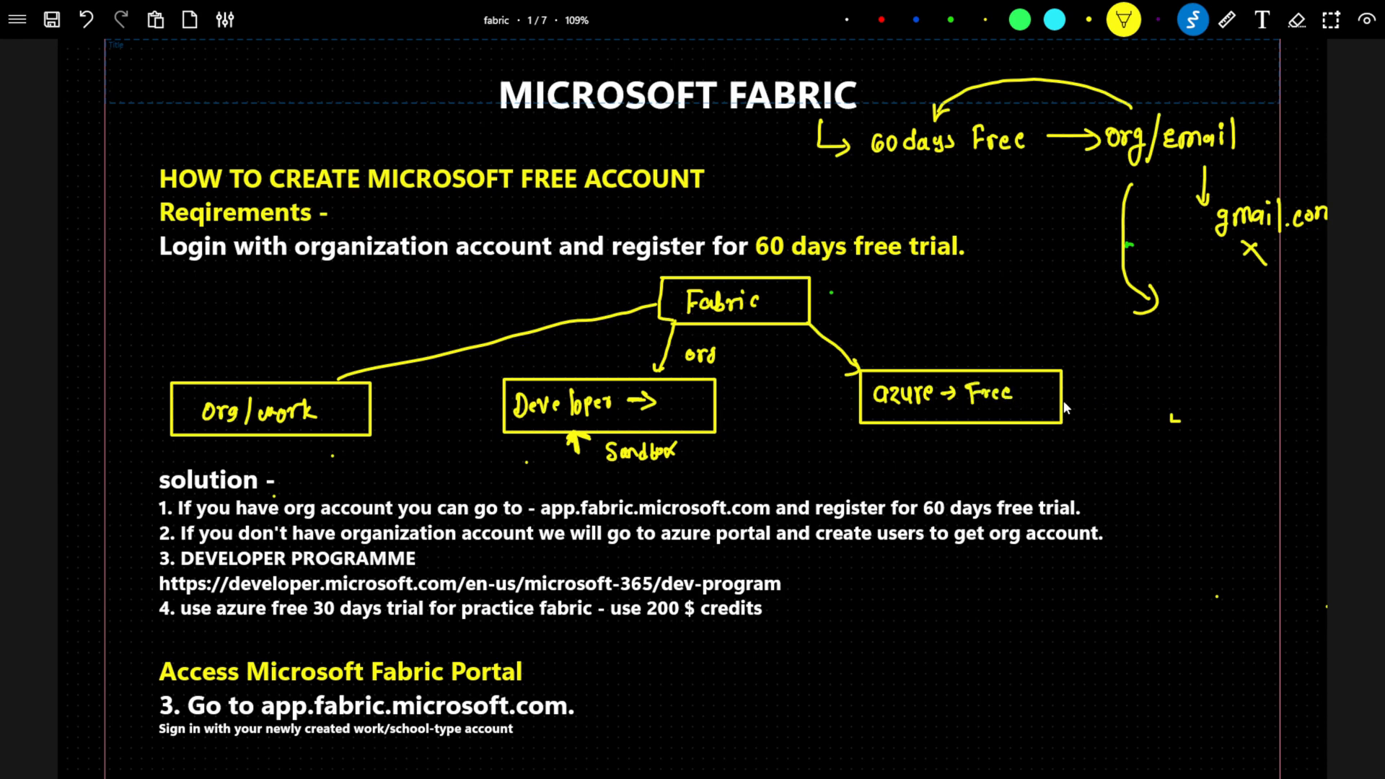
pyautogui.moveTo(1065, 394)
pyautogui.mouseDown()
pyautogui.moveTo(1100, 408)
pyautogui.moveTo(1165, 389)
pyautogui.moveTo(1177, 404)
pyautogui.mouseUp()
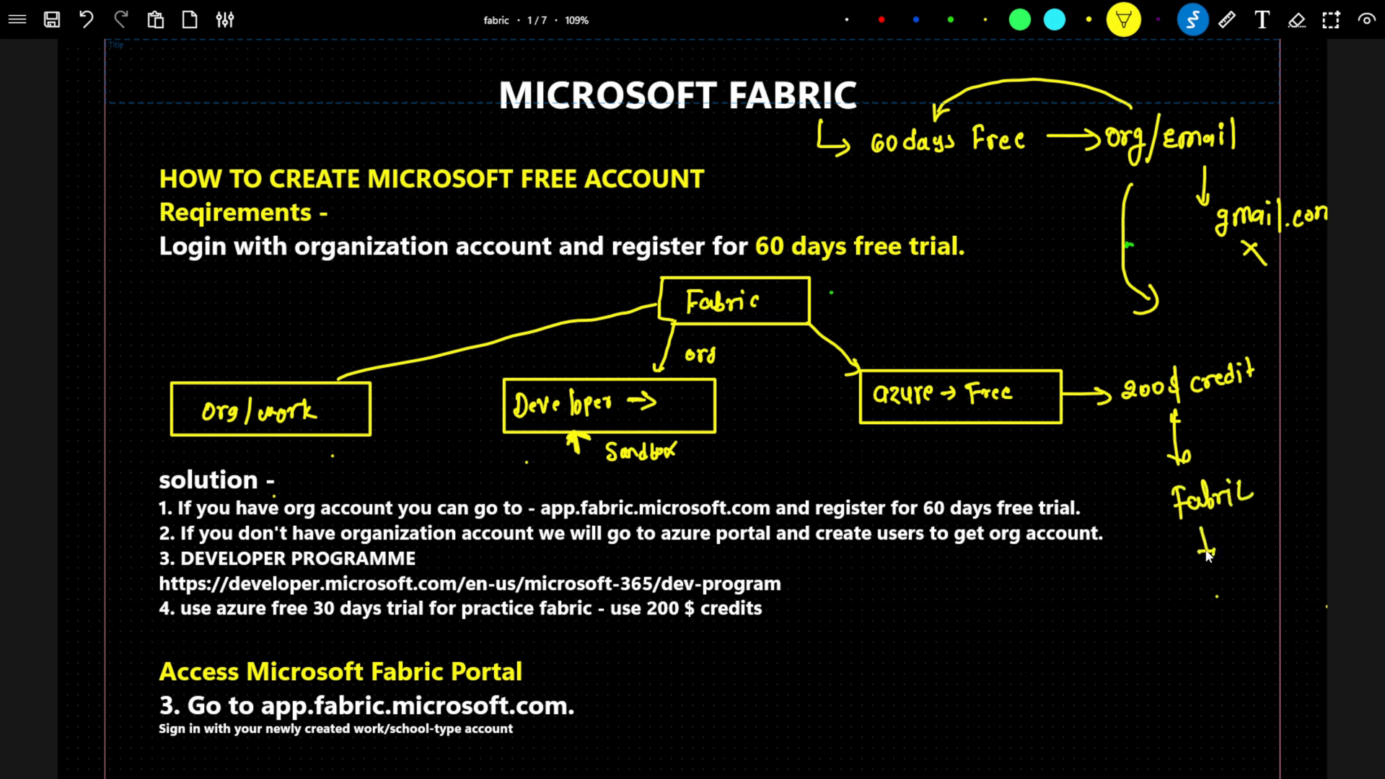
# Write 'azure → 30 days → 200$' at the lower right with an arrow pointing down.
pyautogui.moveTo(954, 634)
pyautogui.mouseDown()
pyautogui.moveTo(955, 650)
pyautogui.moveTo(971, 643)
pyautogui.mouseUp()
pyautogui.moveTo(1065, 640); pyautogui.dragTo(1171, 632)
pyautogui.moveTo(1162, 626); pyautogui.dragTo(1244, 623)
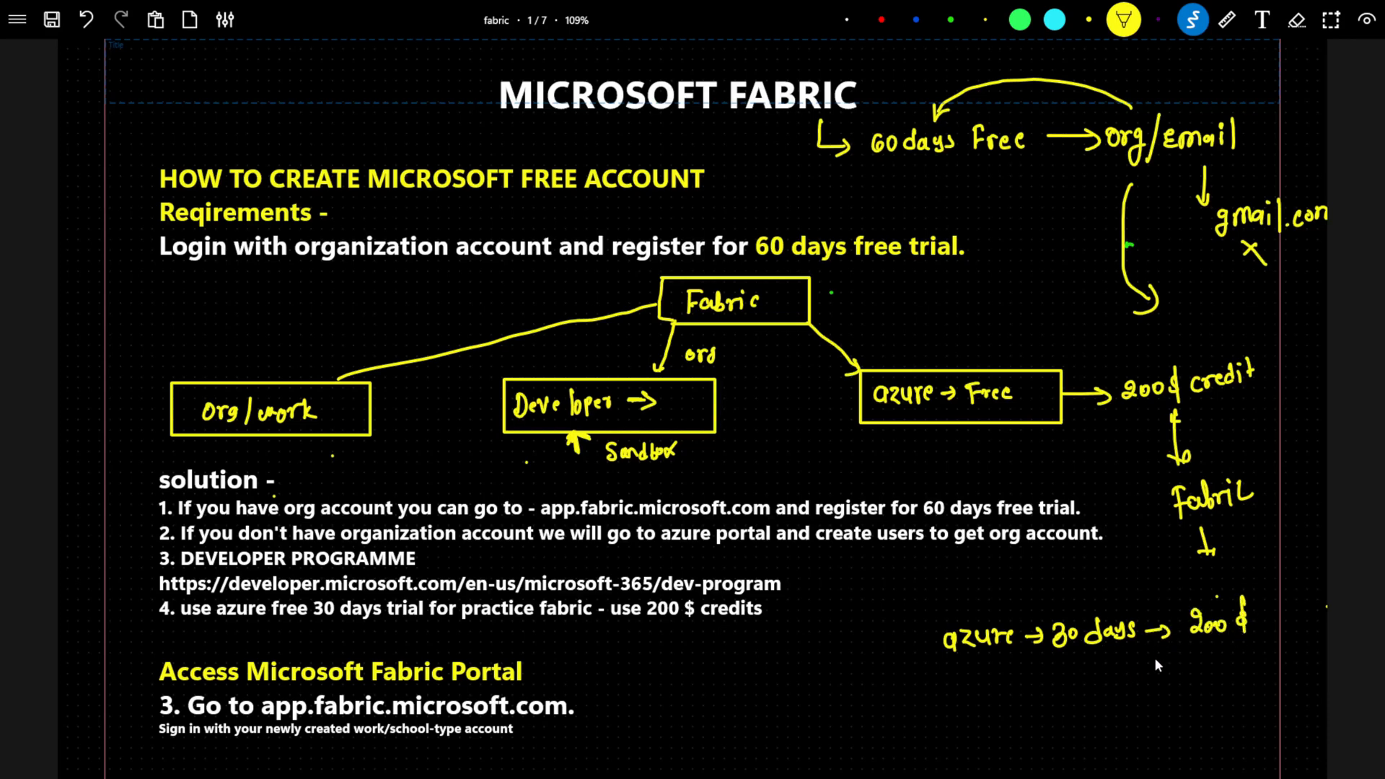
pyautogui.moveTo(1184, 646); pyautogui.dragTo(1124, 675)
pyautogui.moveTo(1062, 711); pyautogui.dragTo(1073, 716)
# Write an underlined Fabric at the bottom, start an arrow after it, and switch to the Chrome pricing page.
pyautogui.moveTo(967, 737); pyautogui.dragTo(1020, 739)
pyautogui.moveTo(932, 772); pyautogui.dragTo(1016, 755)
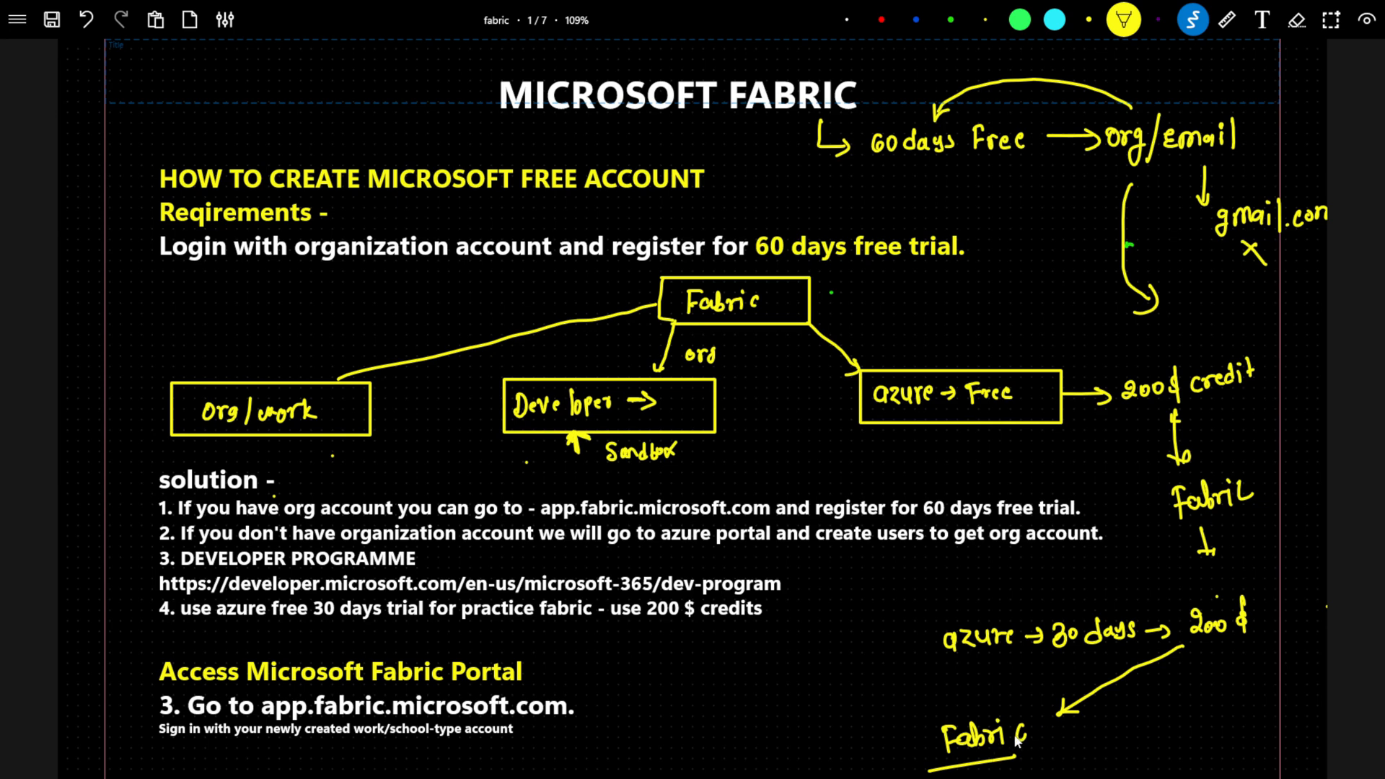
pyautogui.moveTo(1049, 739); pyautogui.dragTo(1097, 734)
pyautogui.hotkey('alt', 'Tab')
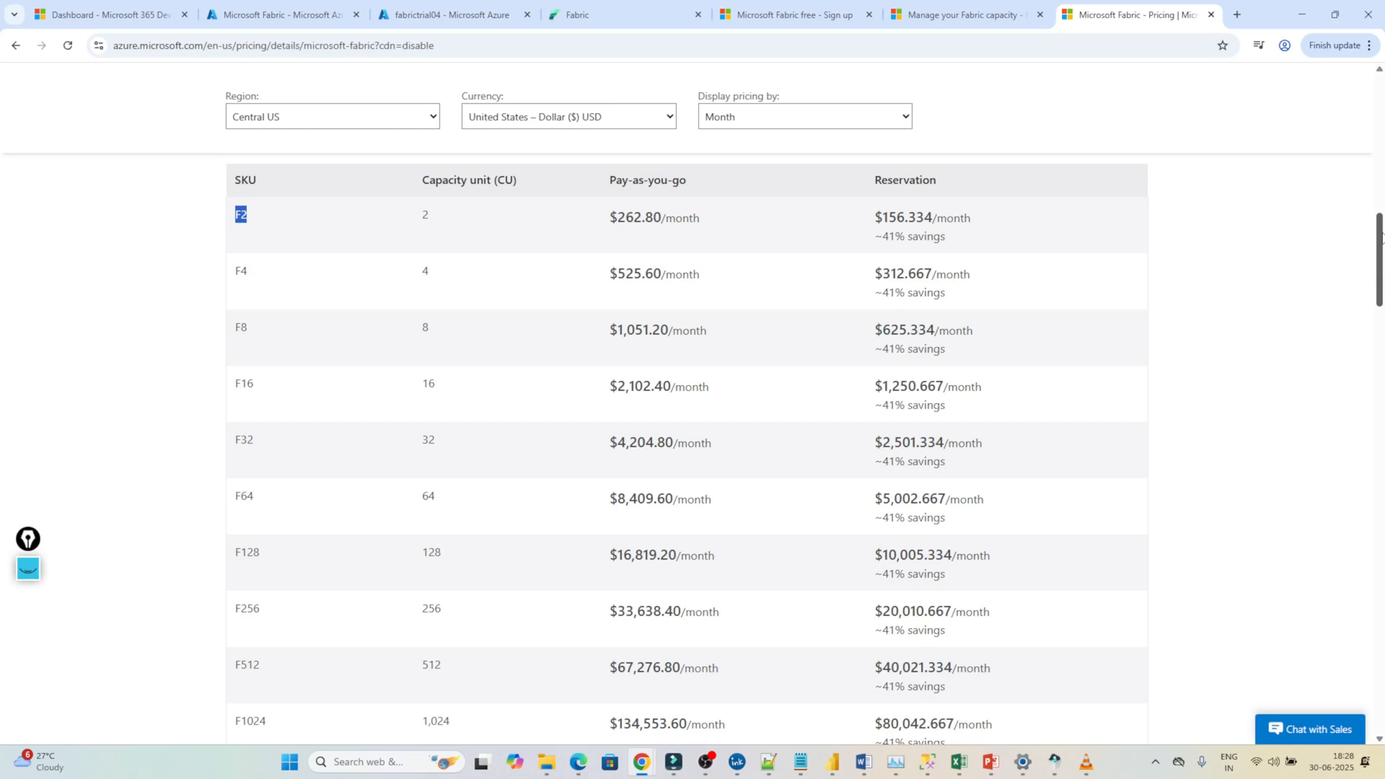
# Highlight the F2 pay-as-you-go price of $262.80/month, then return to the whiteboard.
pyautogui.moveTo(1383, 238); pyautogui.dragTo(1383, 235)
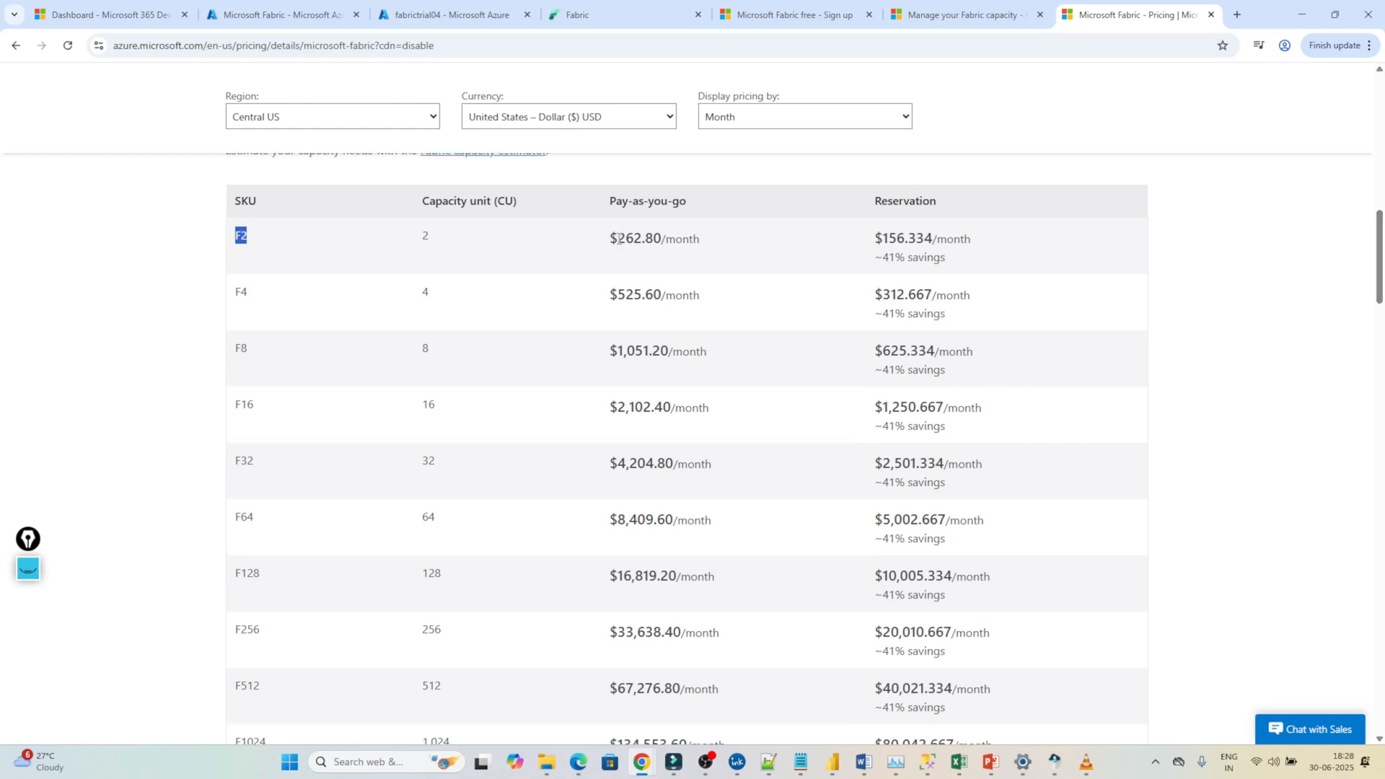
pyautogui.moveTo(618, 238); pyautogui.dragTo(697, 239)
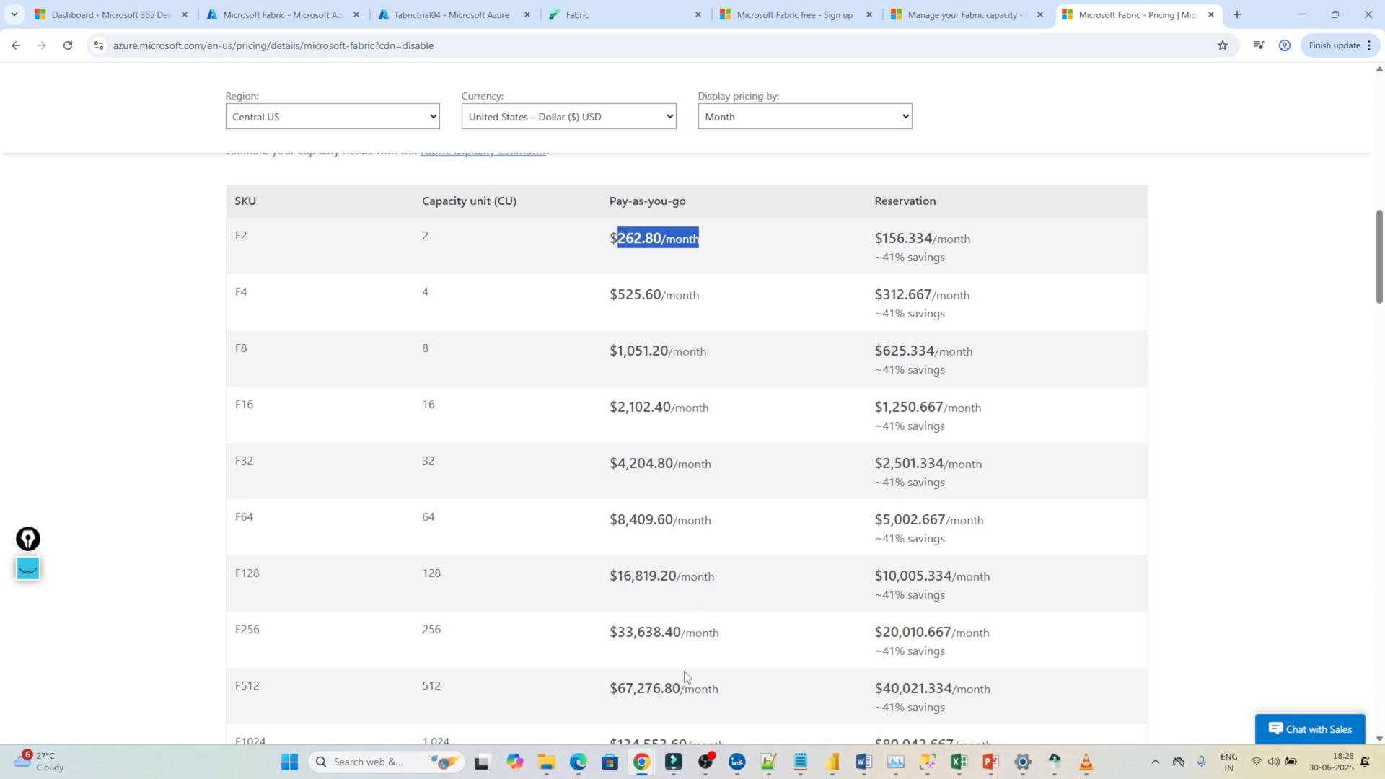
pyautogui.click(746, 765)
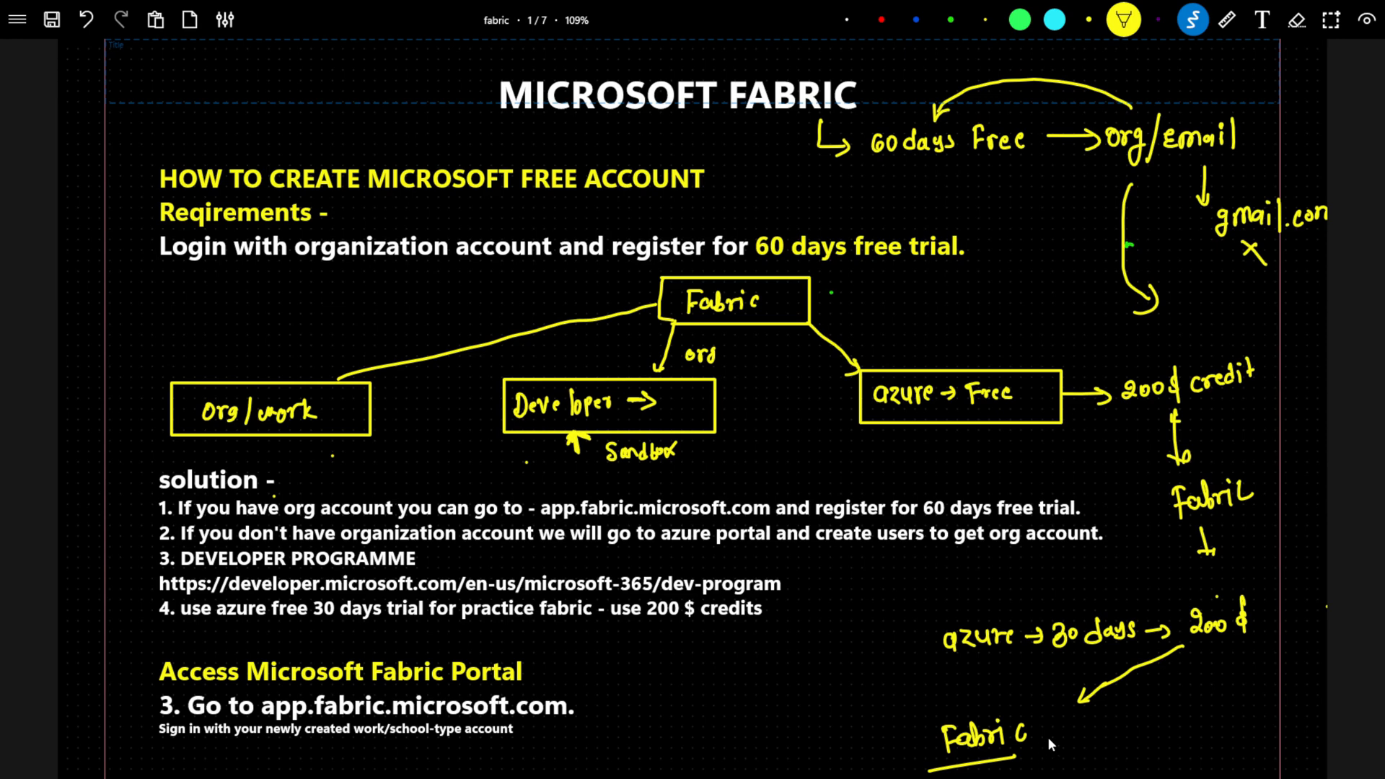
# Add '→ F2 → 262$/month' after Fabric, write 'practice → pause', and highlight pause and 200$.
pyautogui.moveTo(1099, 727); pyautogui.dragTo(1101, 741)
pyautogui.moveTo(1221, 703); pyautogui.dragTo(1219, 737)
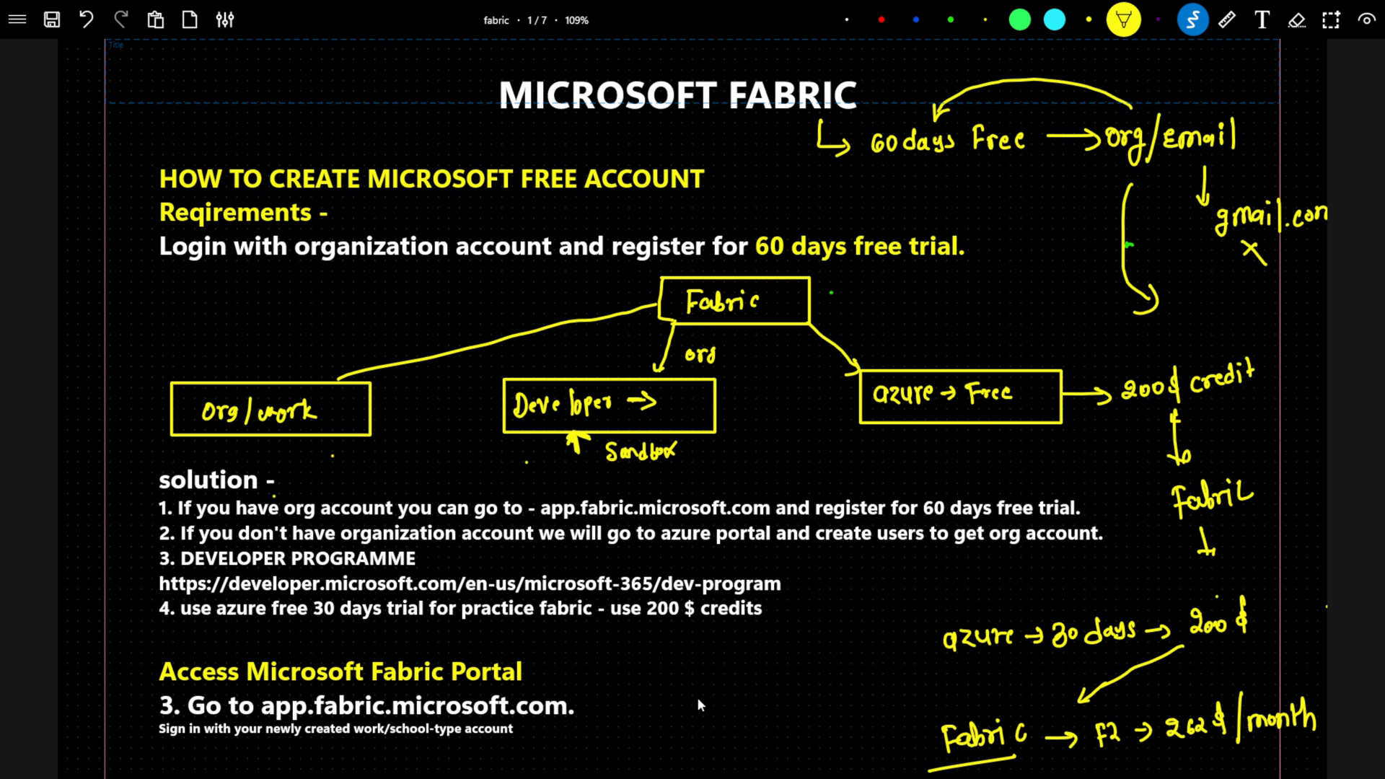
pyautogui.moveTo(692, 697); pyautogui.dragTo(699, 706)
pyautogui.moveTo(746, 763); pyautogui.dragTo(810, 730)
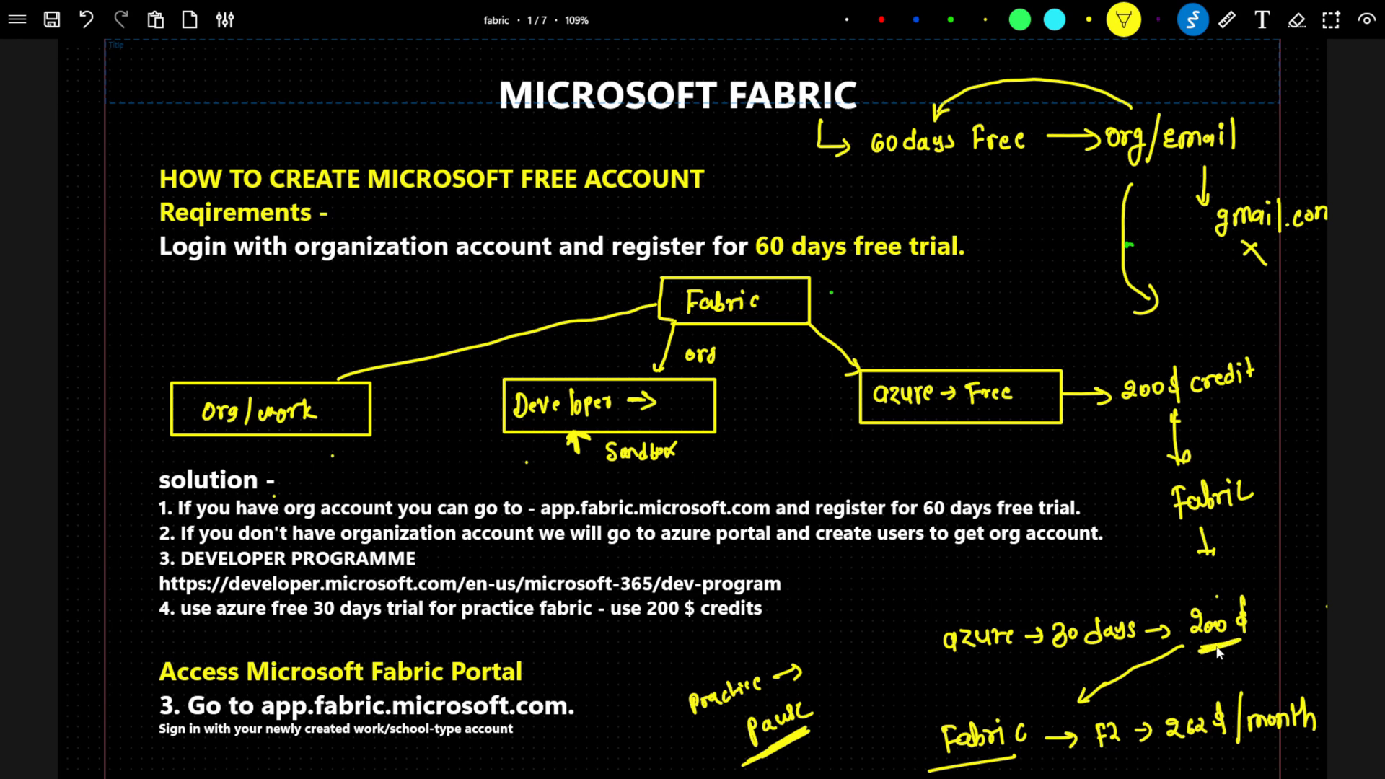
pyautogui.moveTo(1202, 648)
pyautogui.mouseDown()
pyautogui.moveTo(1246, 637)
pyautogui.moveTo(1242, 649)
pyautogui.mouseUp()
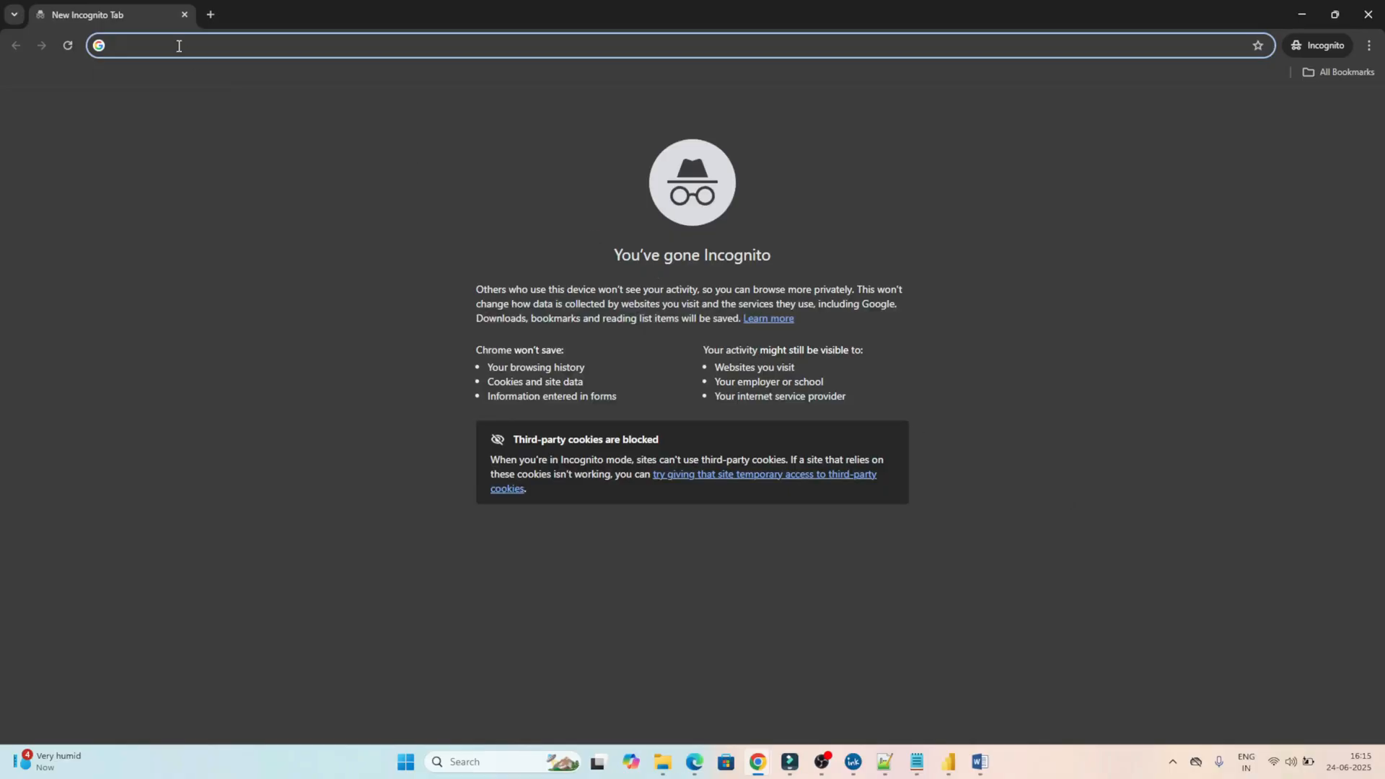
# Search 'AZURE FREE ACCOUNT' and start Try Azure for free from Microsoft's create-free-account page.
pyautogui.write('AZUR')
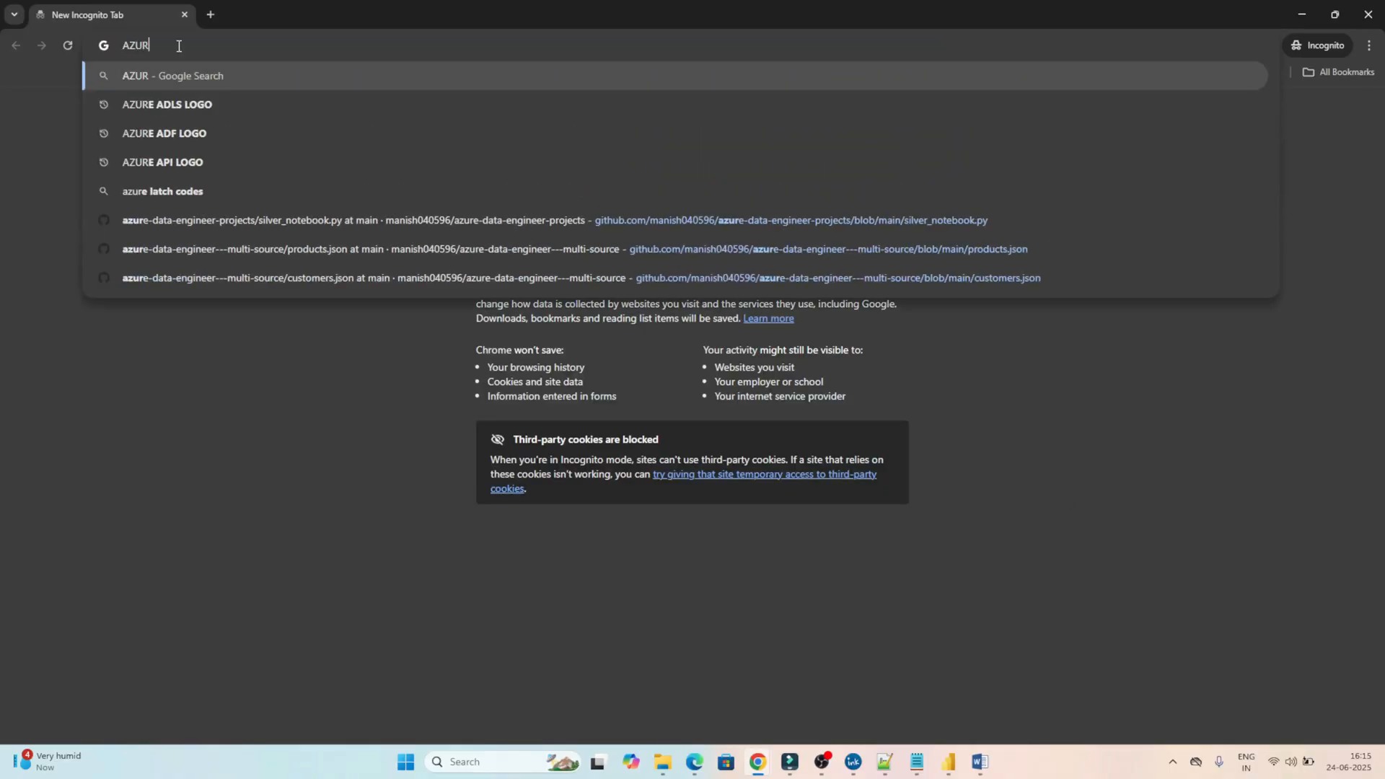
pyautogui.write('E FREE')
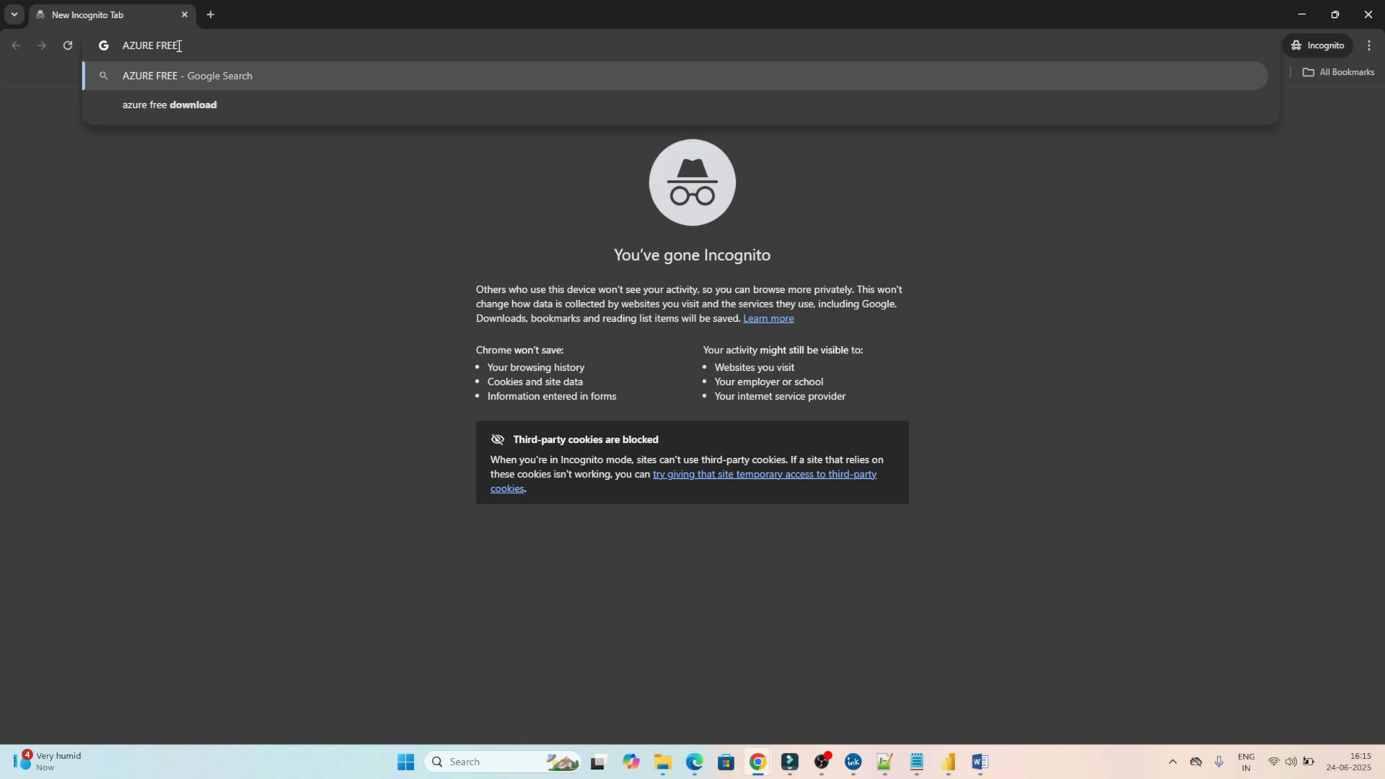
pyautogui.write(' ACCOUNT')
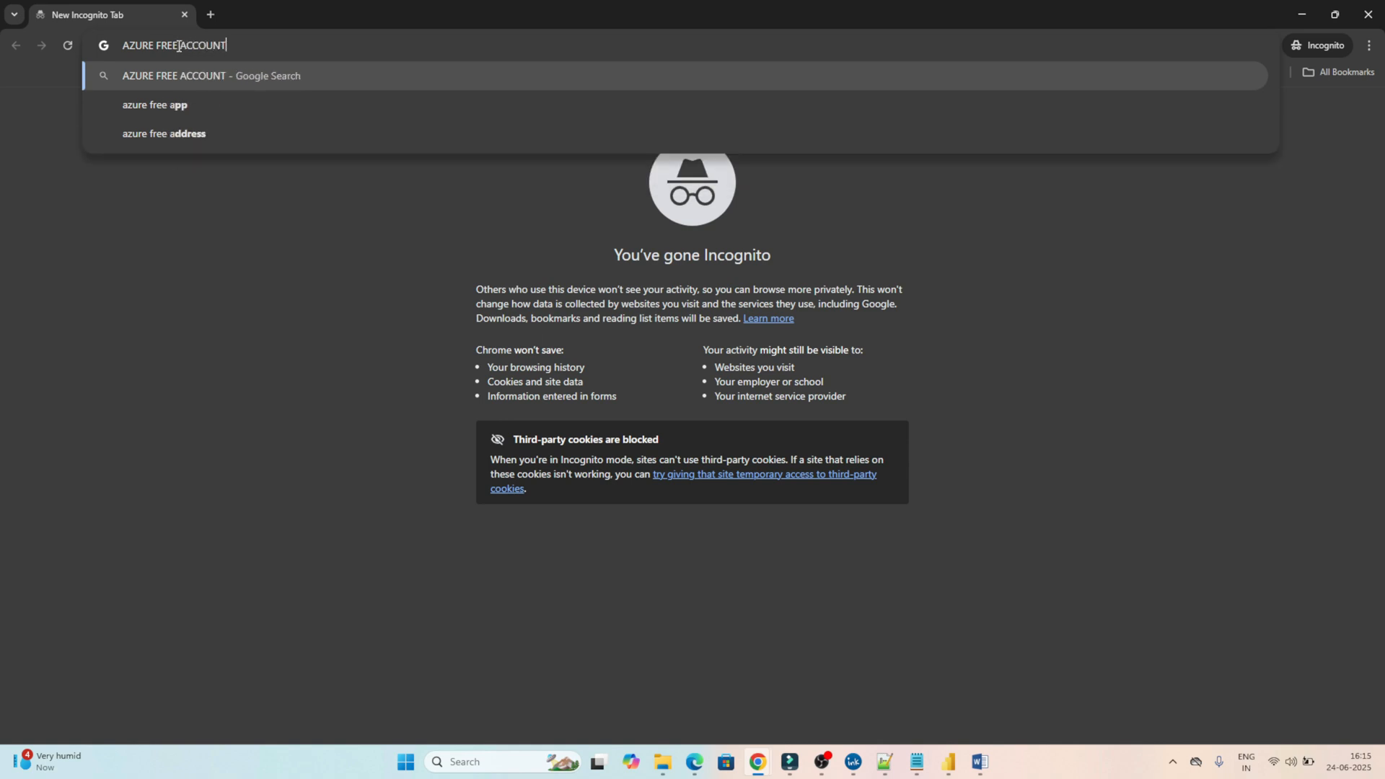
pyautogui.press('Return')
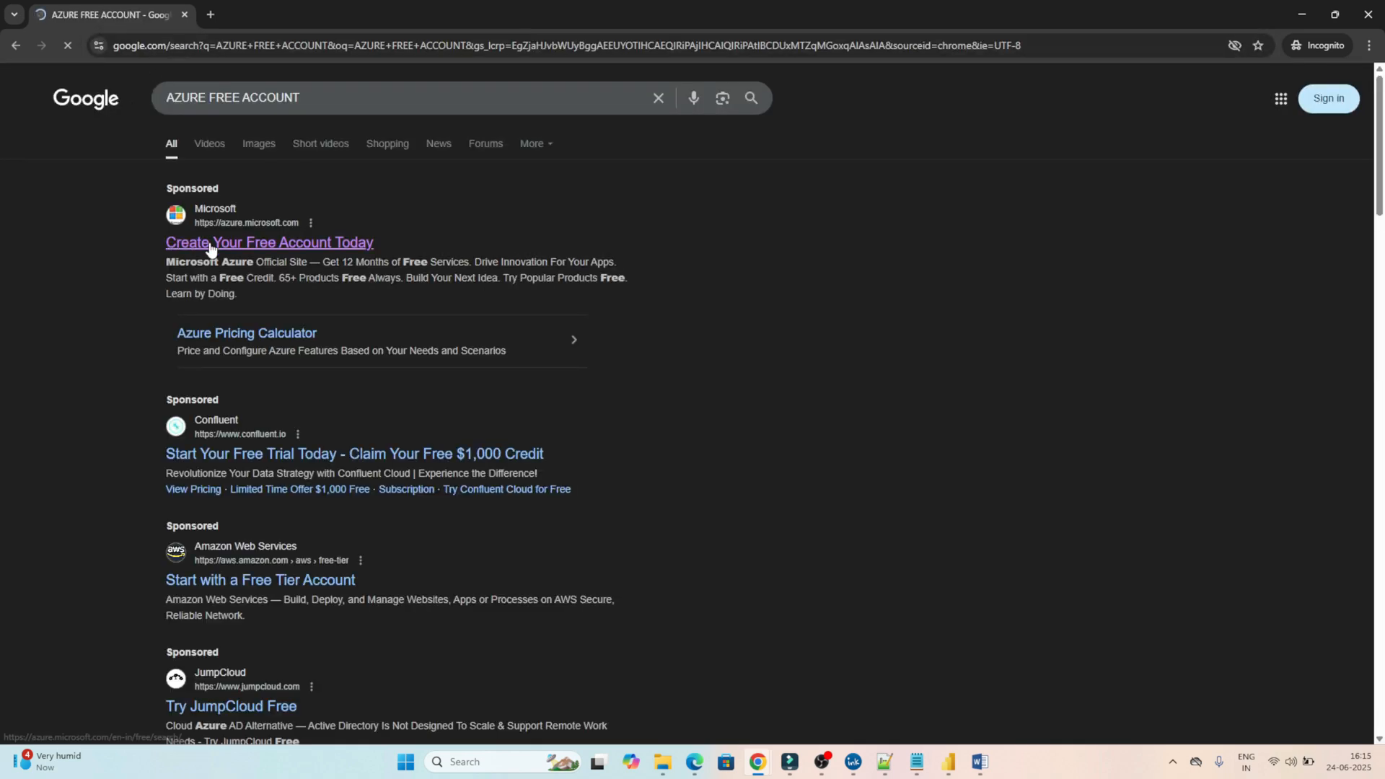
pyautogui.click(318, 250)
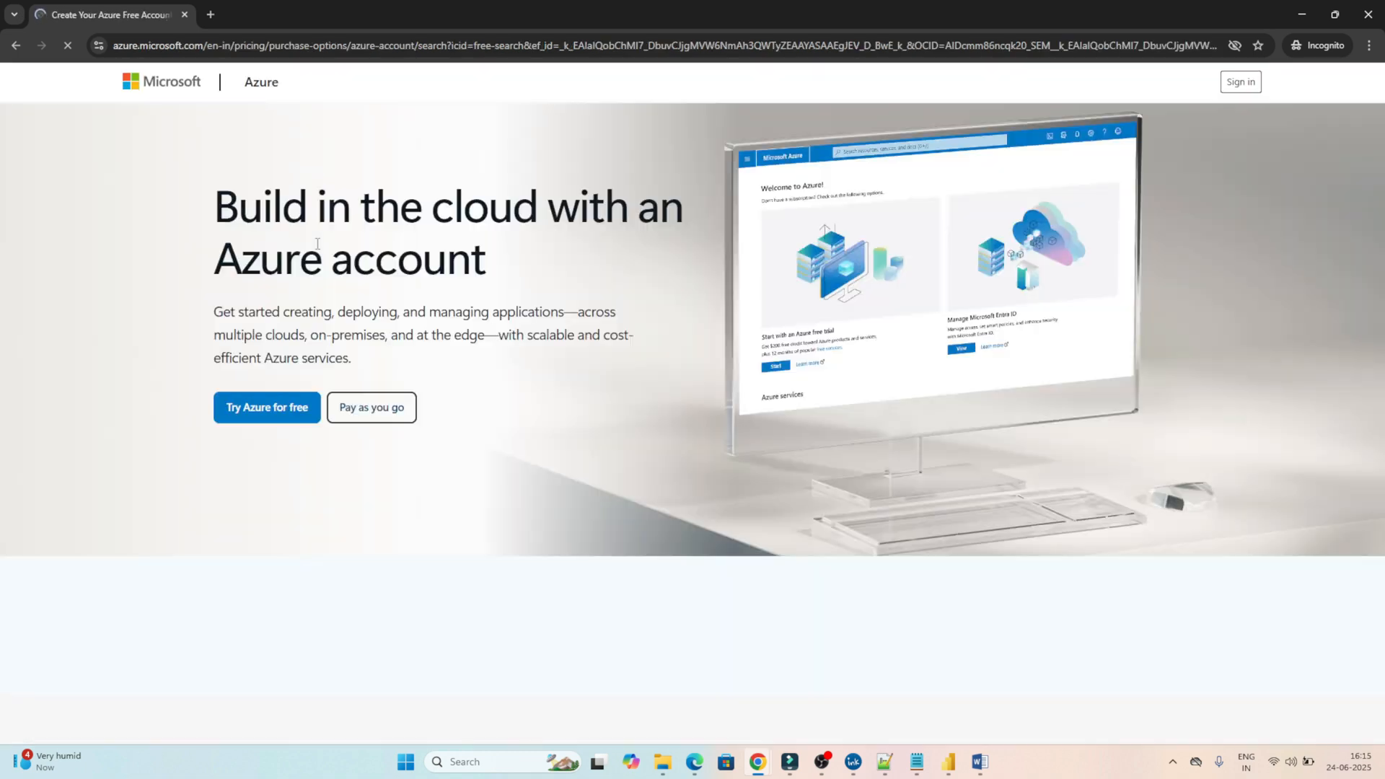
pyautogui.click(262, 411)
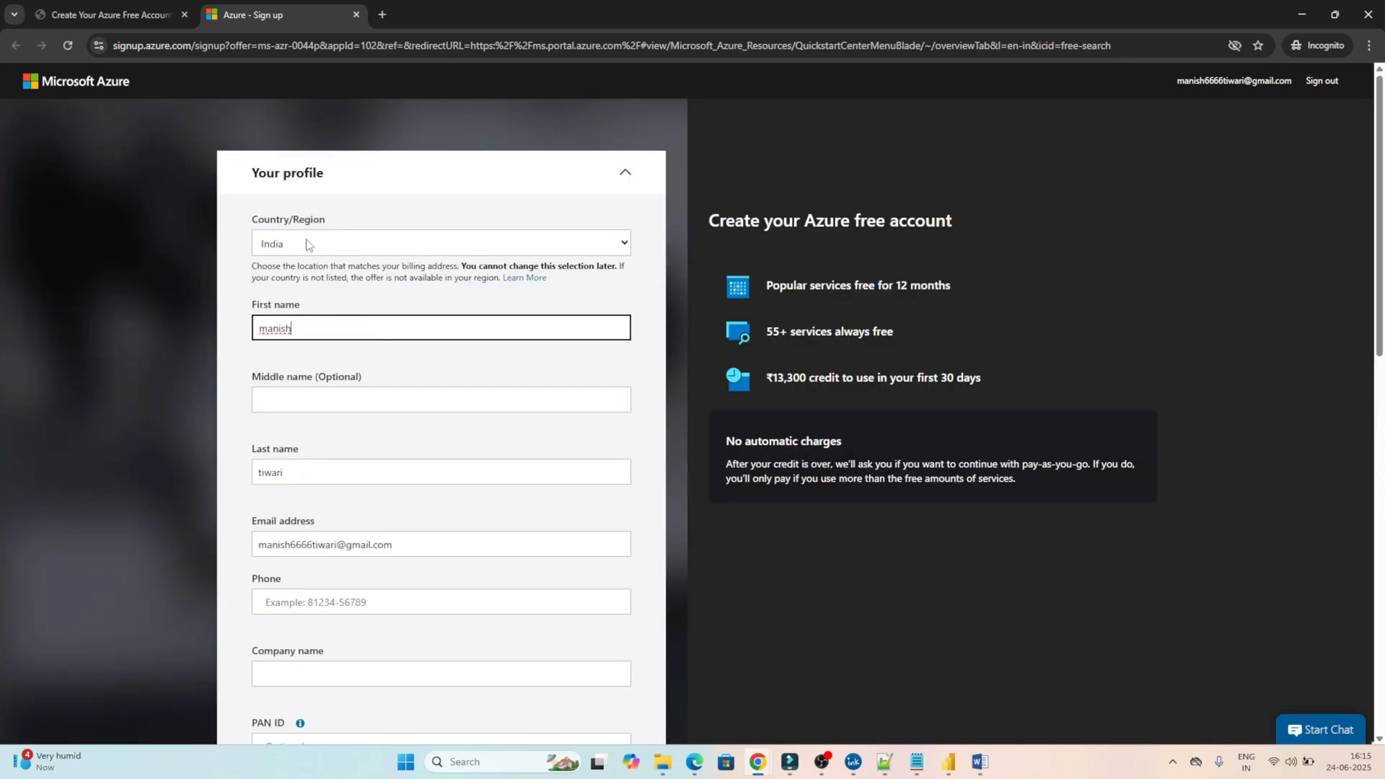
# Fill in the phone number and company name STUDENT on the profile form.
pyautogui.click(275, 404)
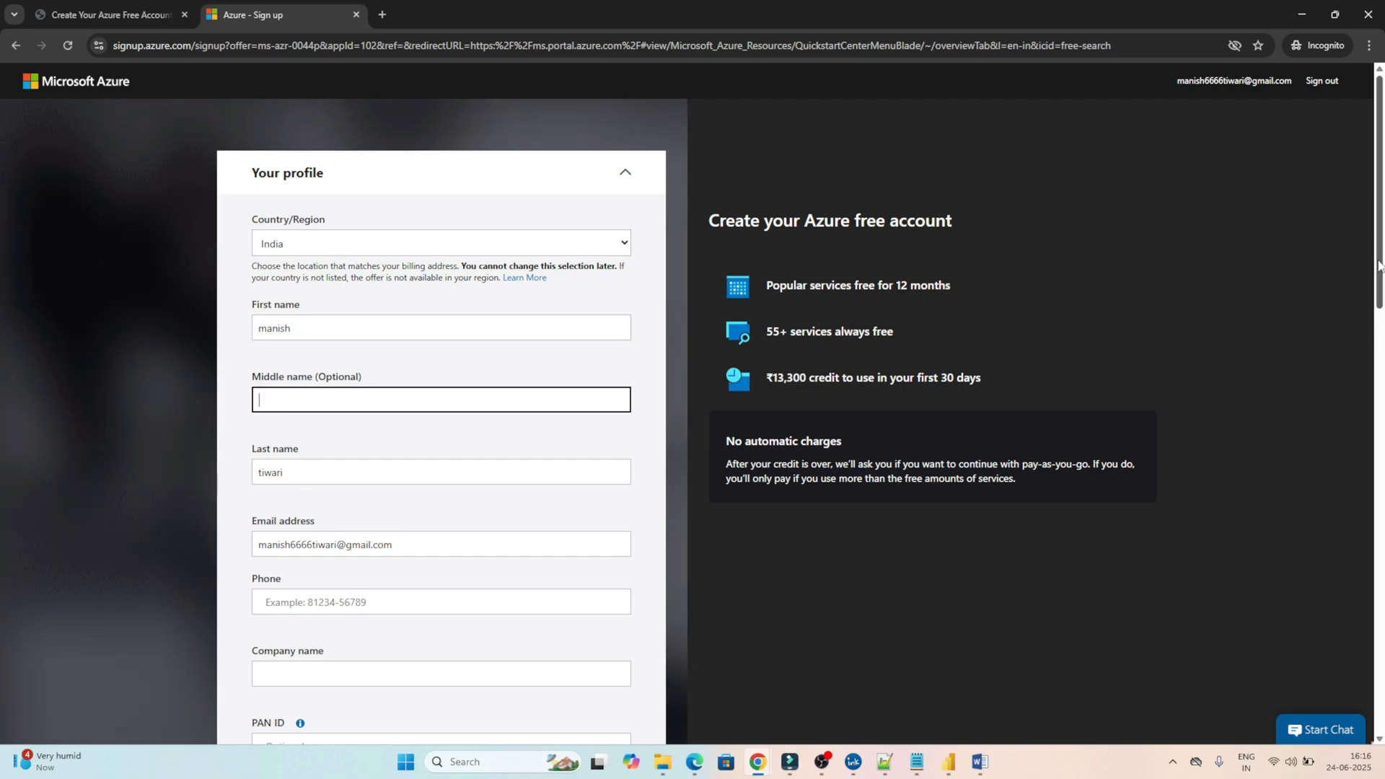
pyautogui.moveTo(1379, 267); pyautogui.dragTo(1378, 386)
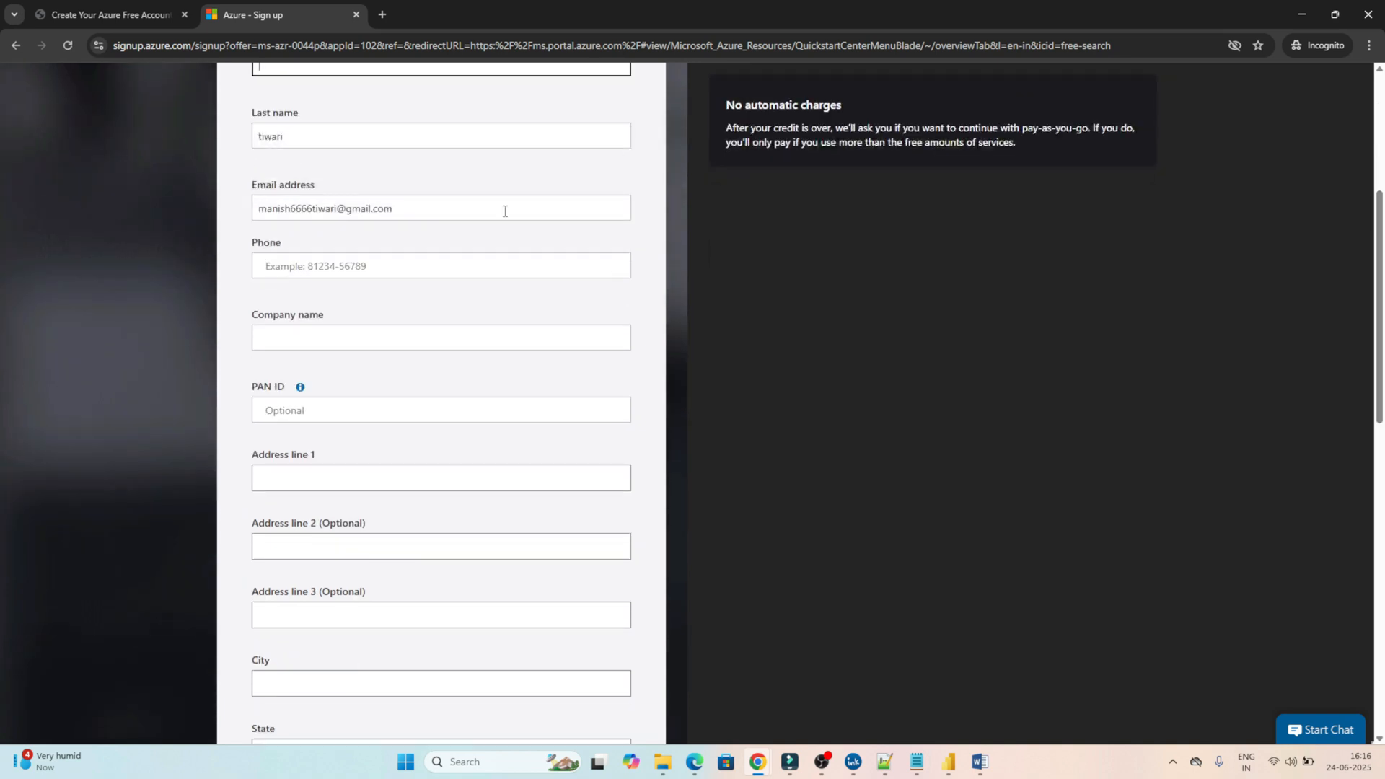
pyautogui.click(323, 273)
pyautogui.write('7')
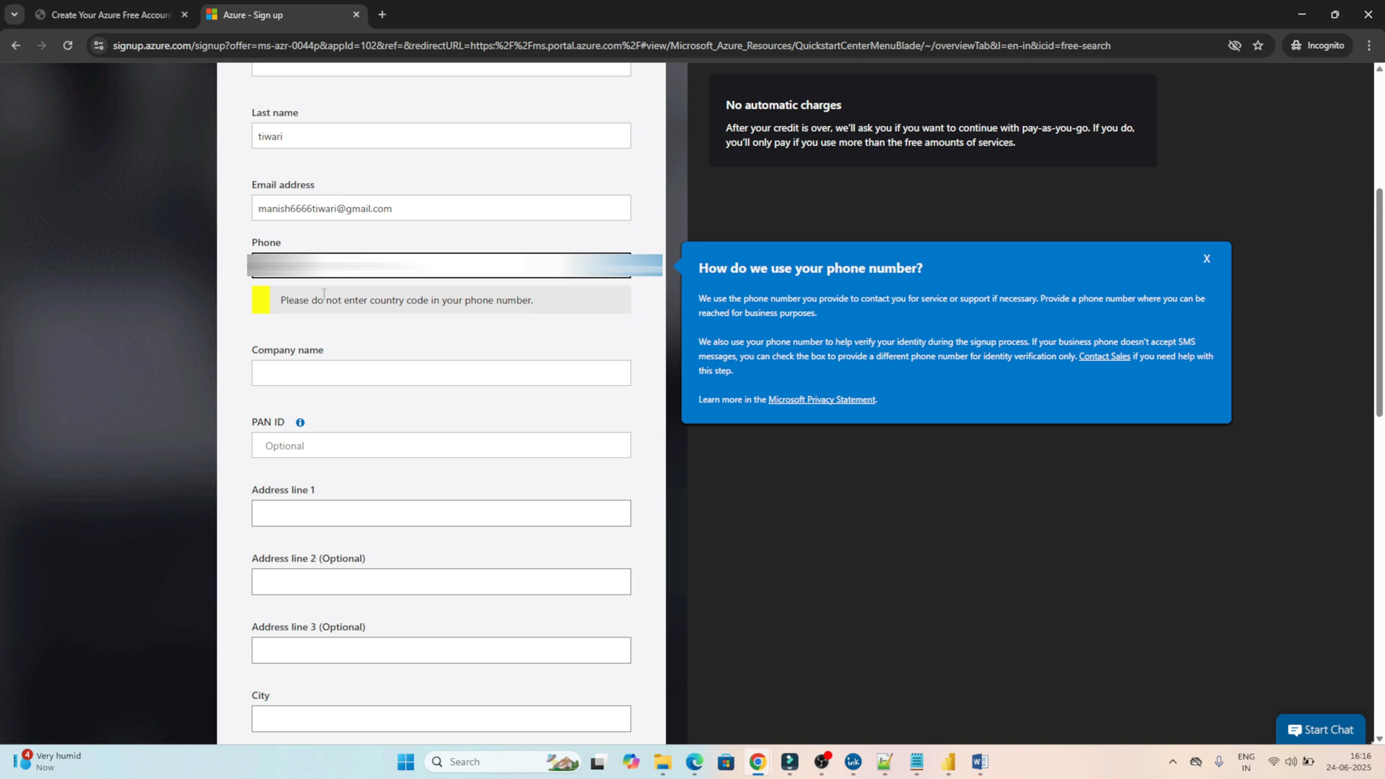
pyautogui.click(300, 371)
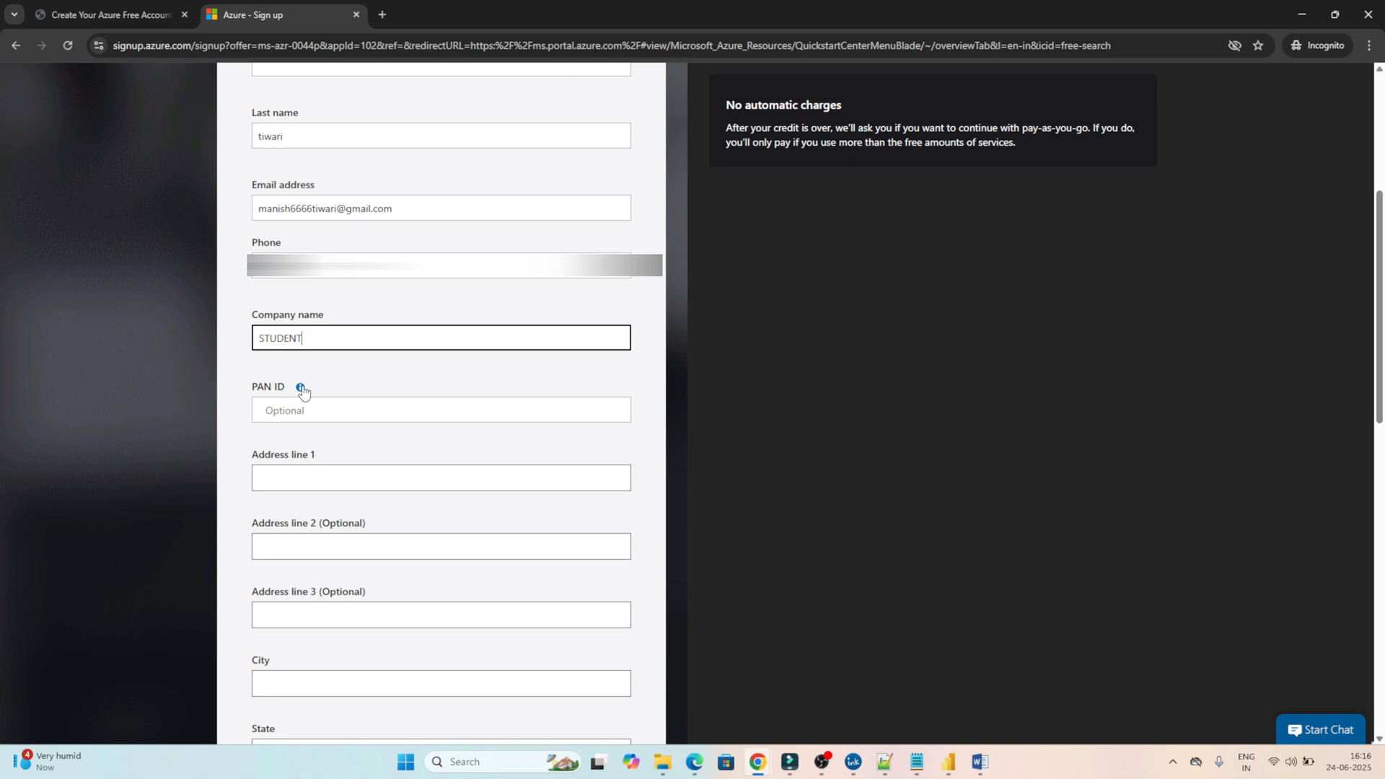
# Enter the street address, choose Chhattisgarh as the state and BHILAI as the city.
pyautogui.scroll(-2, 266, 301)
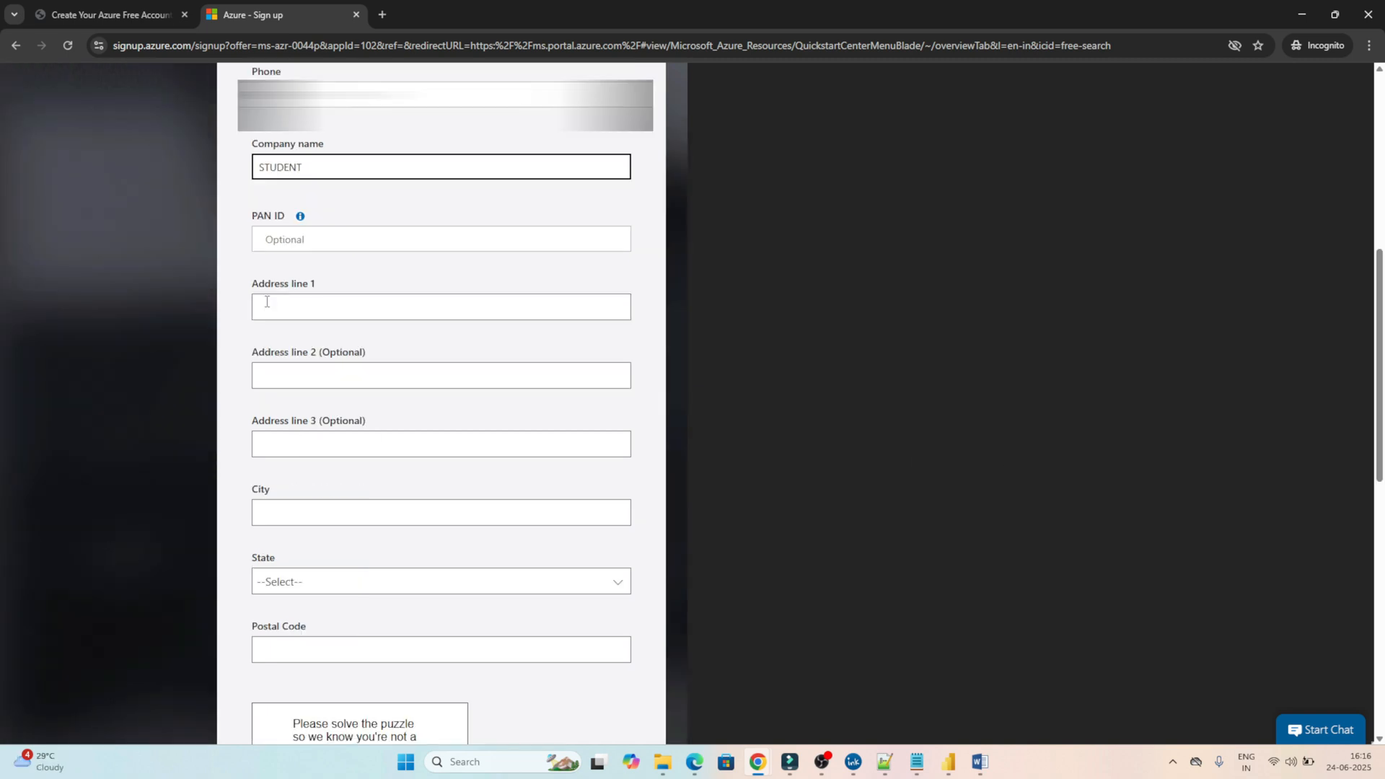
pyautogui.click(266, 301)
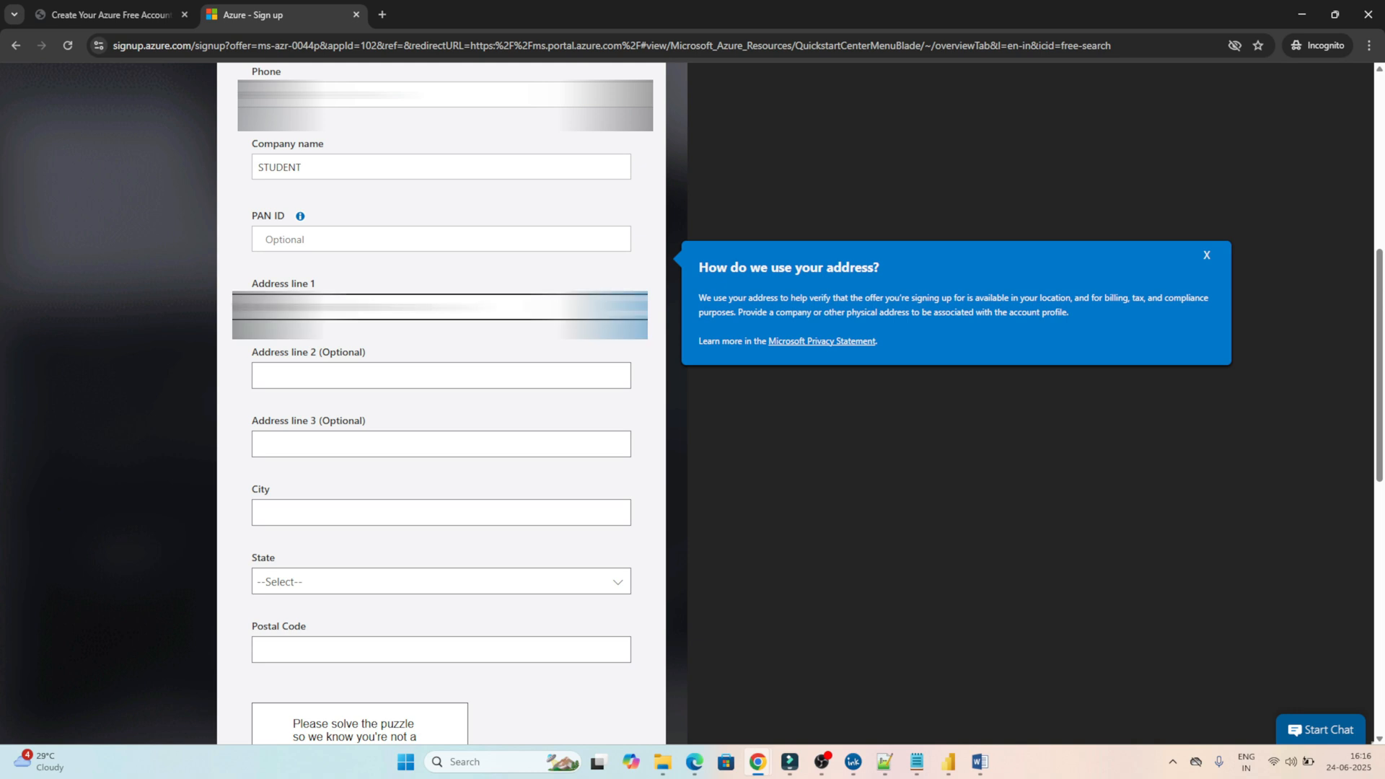
pyautogui.click(297, 582)
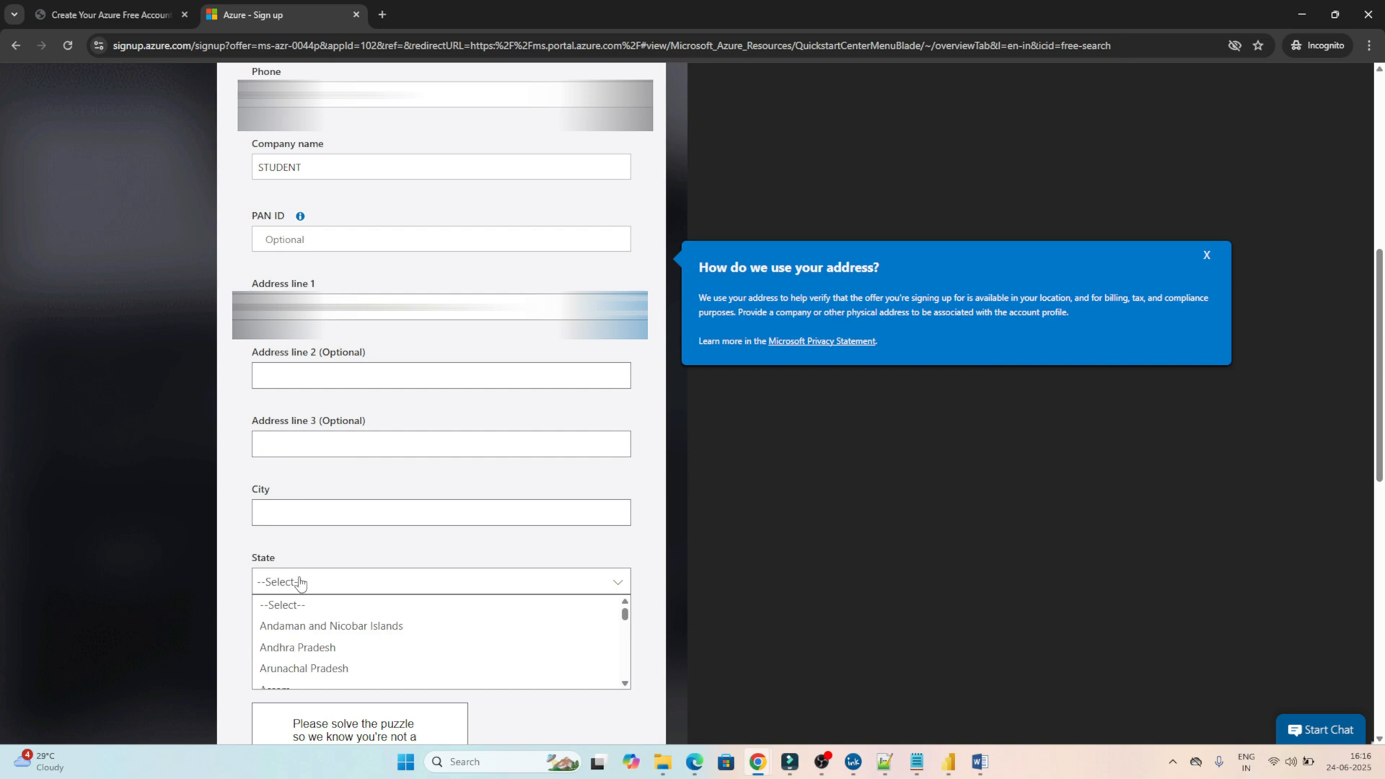
pyautogui.press('c')
pyautogui.press('c')
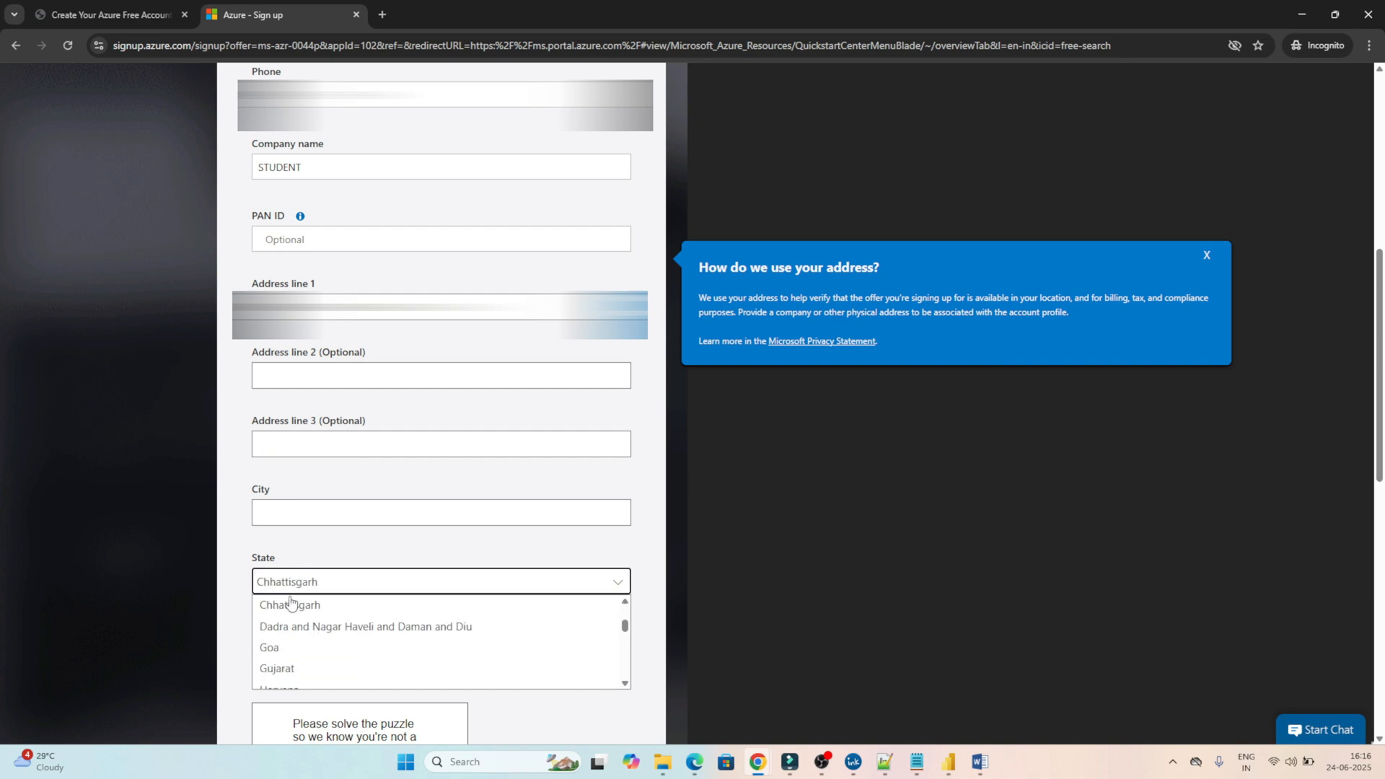
pyautogui.click(290, 605)
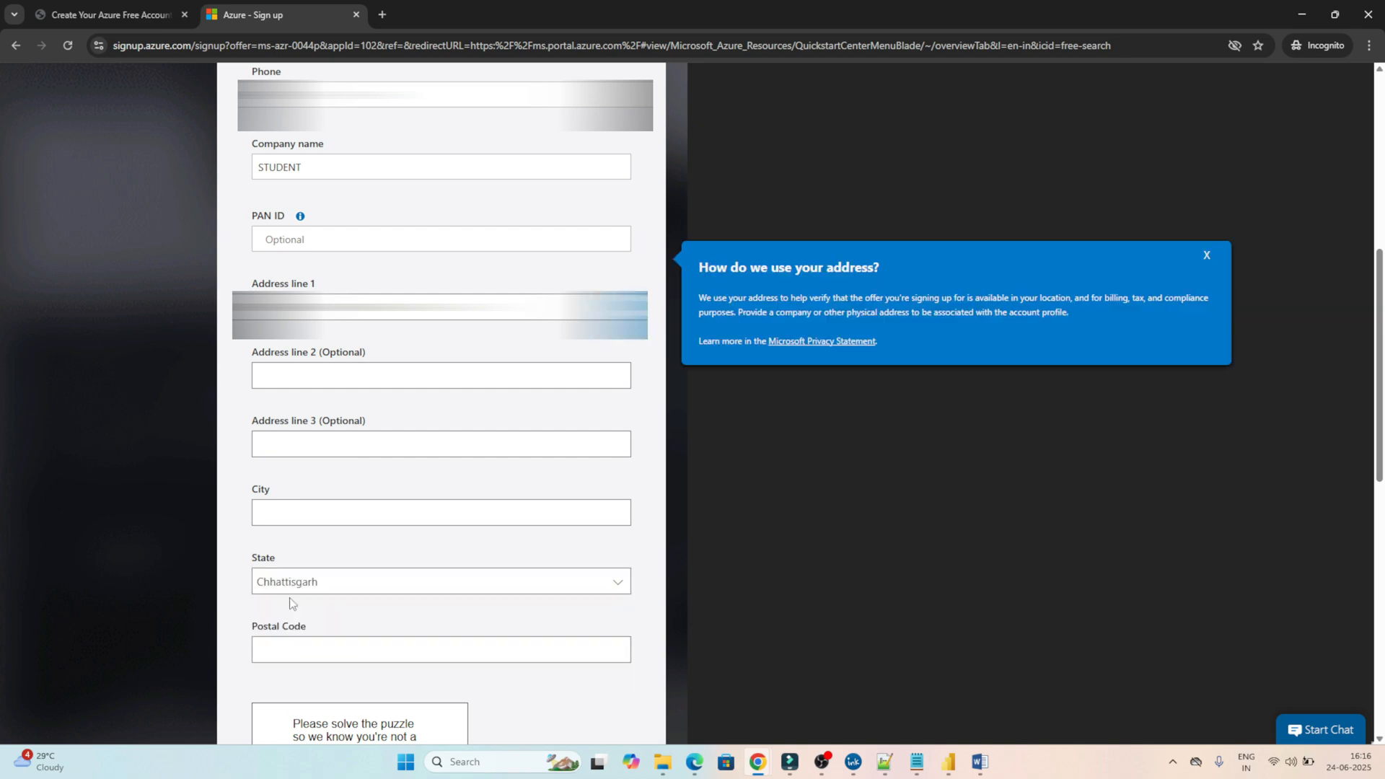
pyautogui.click(294, 511)
pyautogui.write('BHILAI')
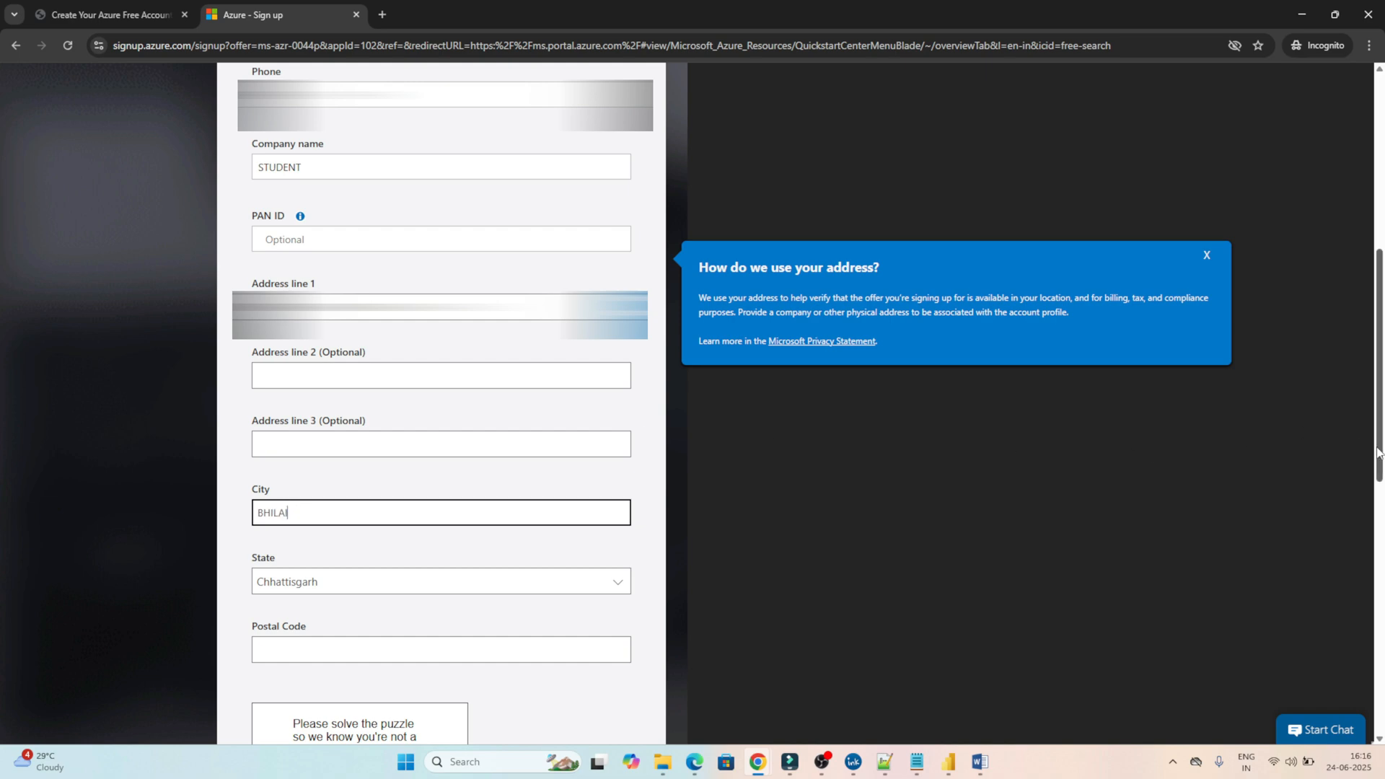
pyautogui.moveTo(1380, 439); pyautogui.dragTo(1380, 588)
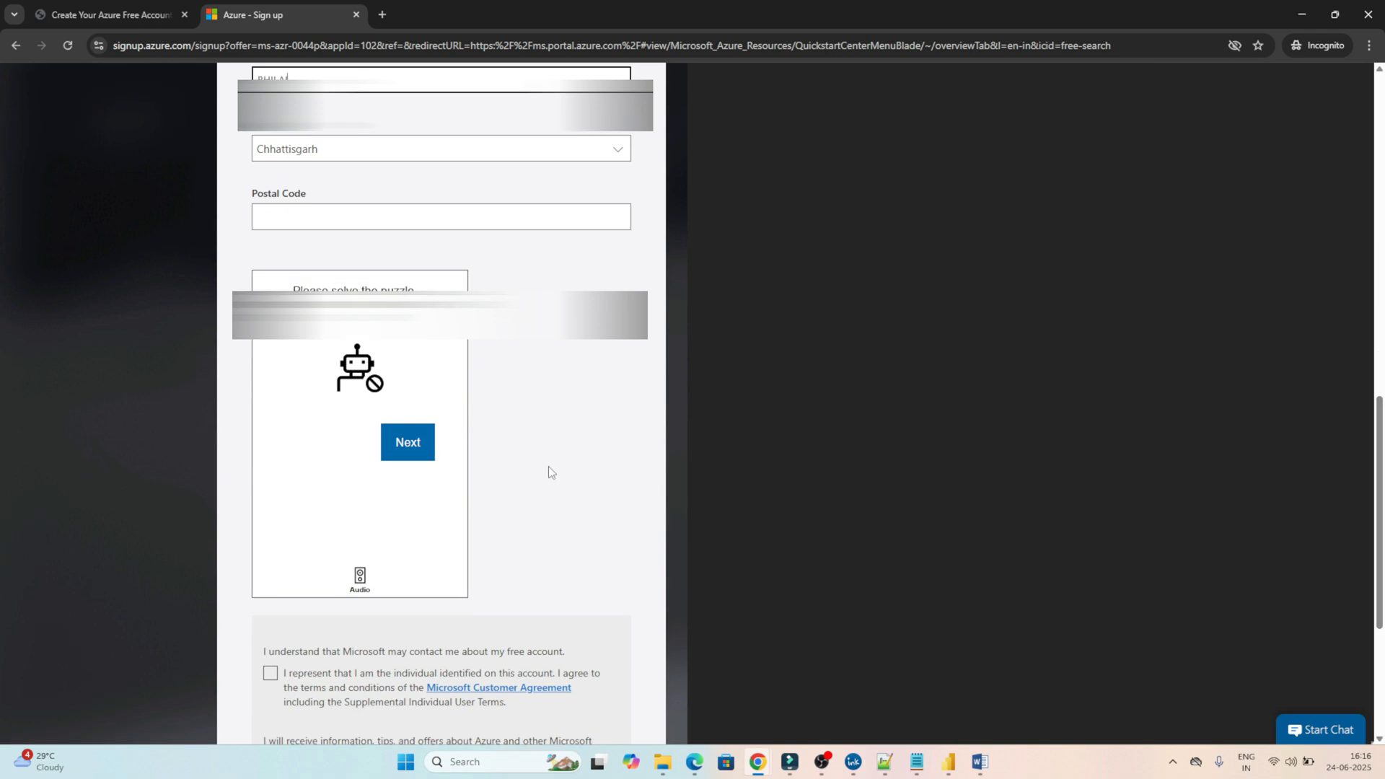
# Solve the human-verification image-rotation puzzle.
pyautogui.click(396, 452)
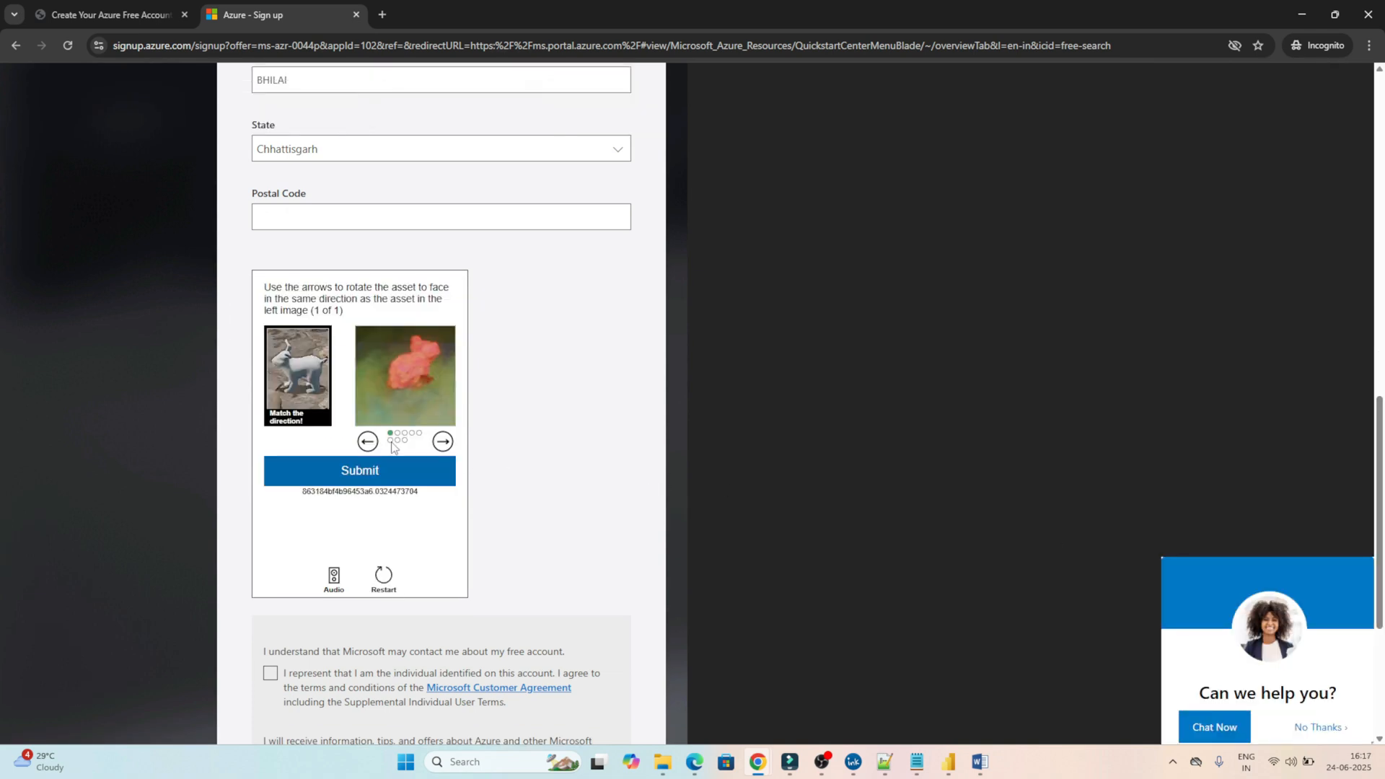
pyautogui.click(369, 443)
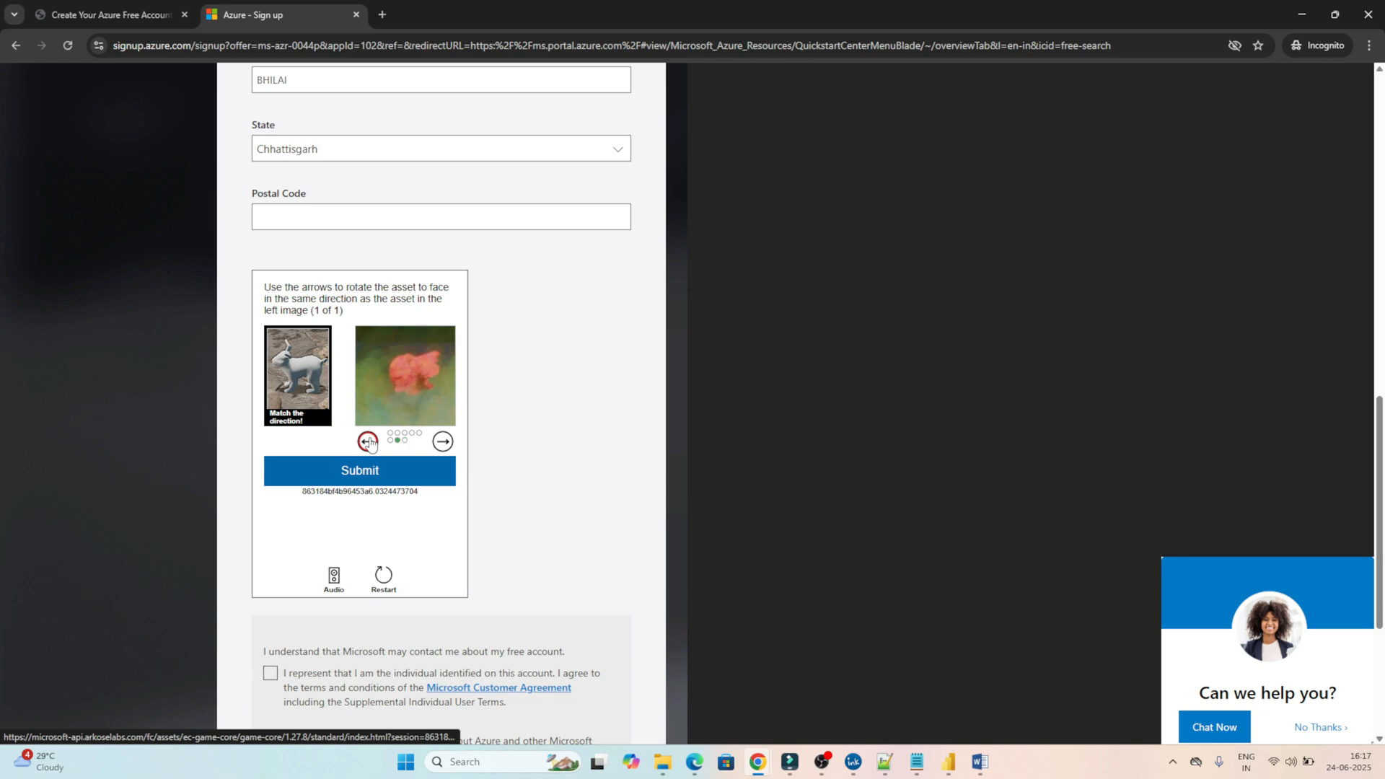
pyautogui.click(360, 470)
# Accept the Customer Agreement and partner sharing, enter the postal code, and submit the profile.
pyautogui.click(269, 673)
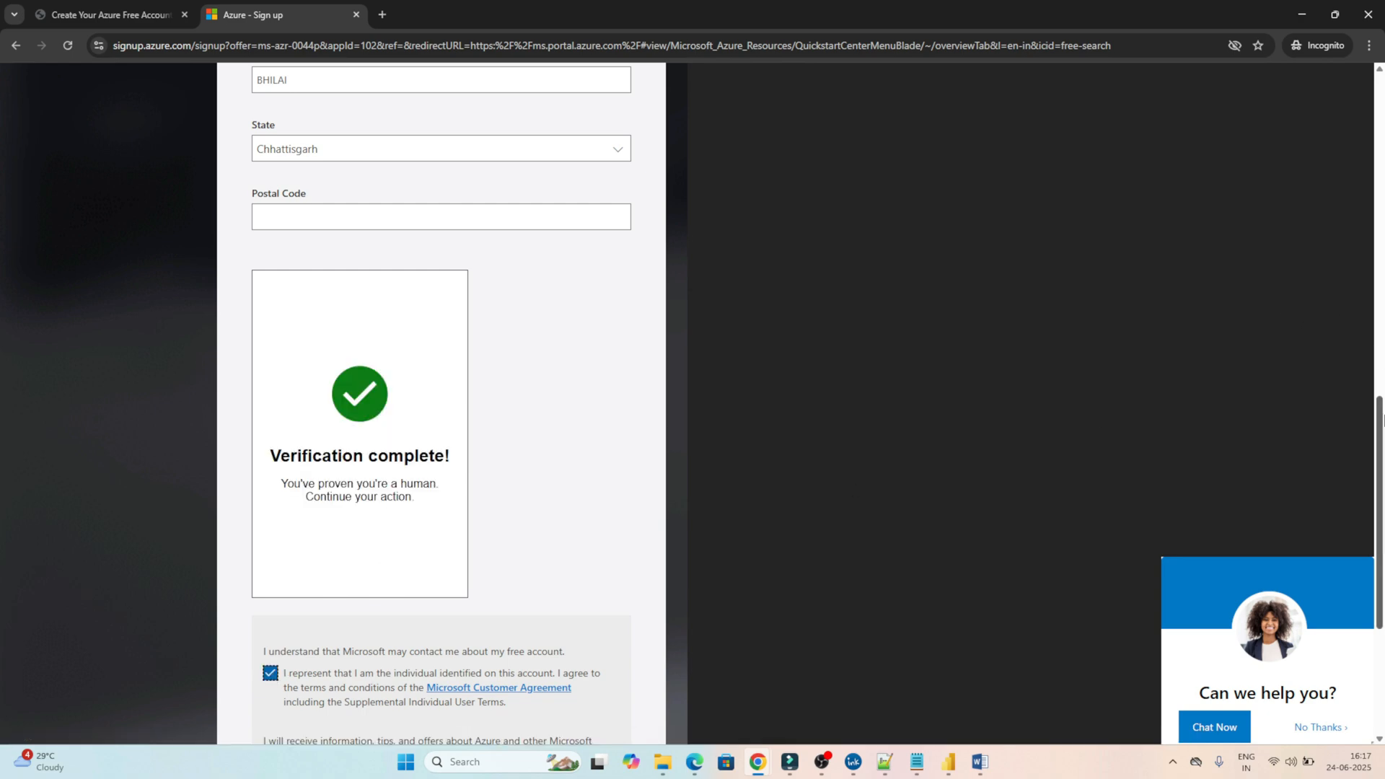
pyautogui.scroll(-4, 196, 448)
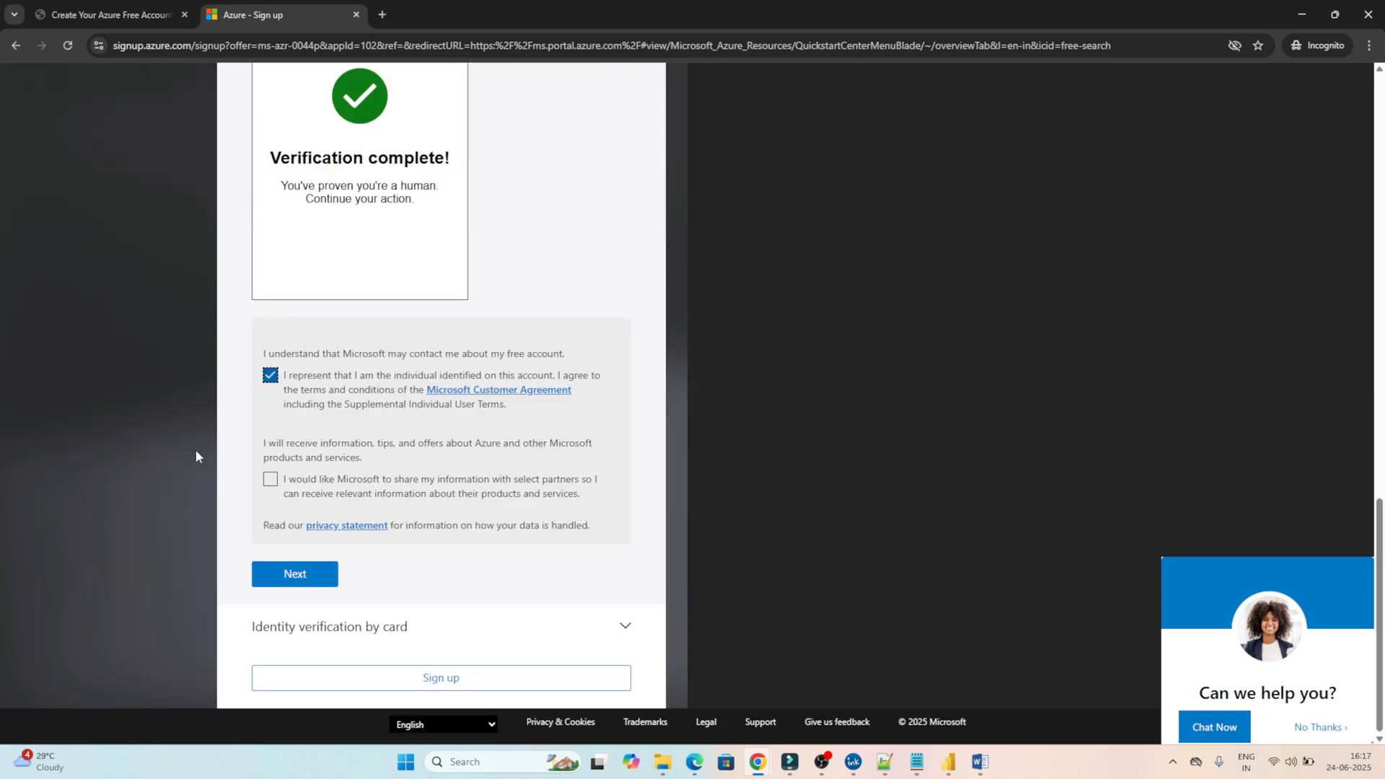
pyautogui.click(271, 480)
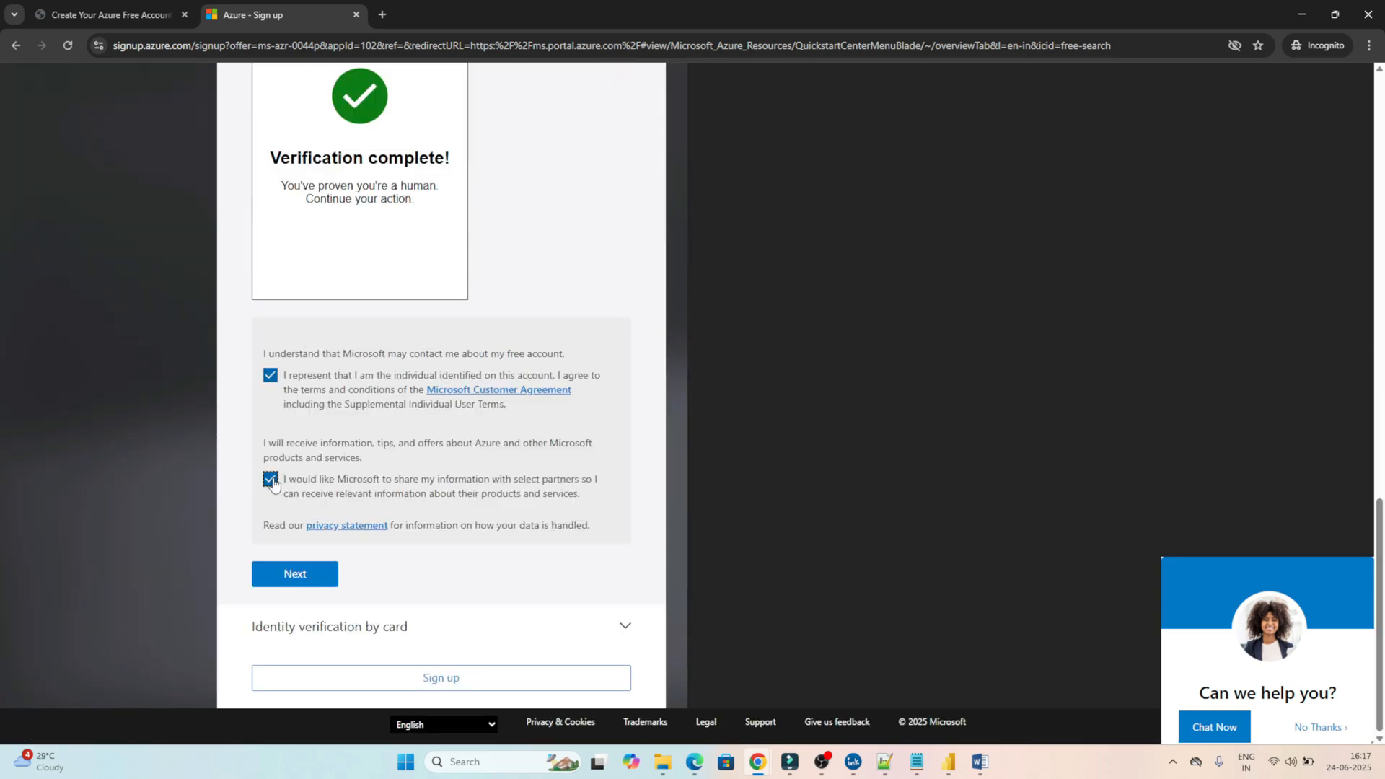
pyautogui.click(286, 576)
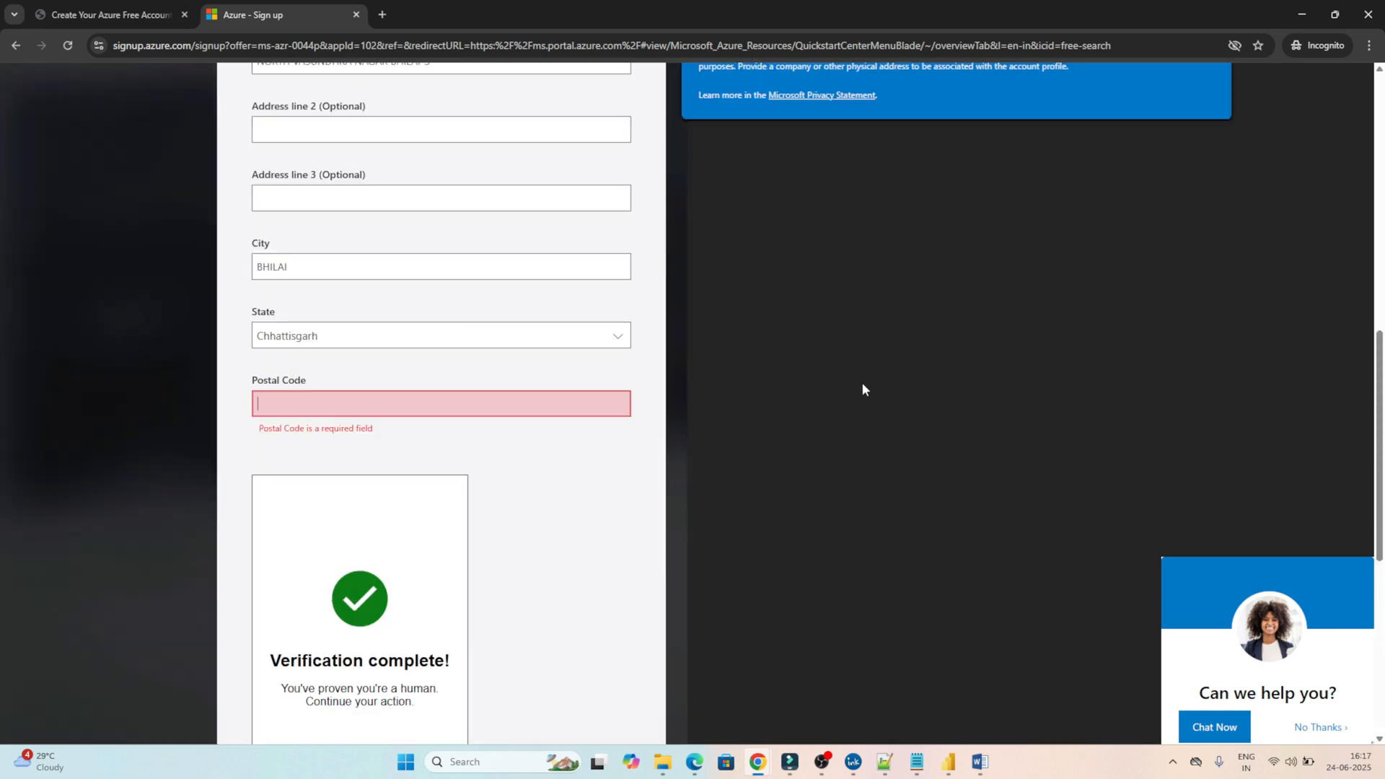
pyautogui.write('490')
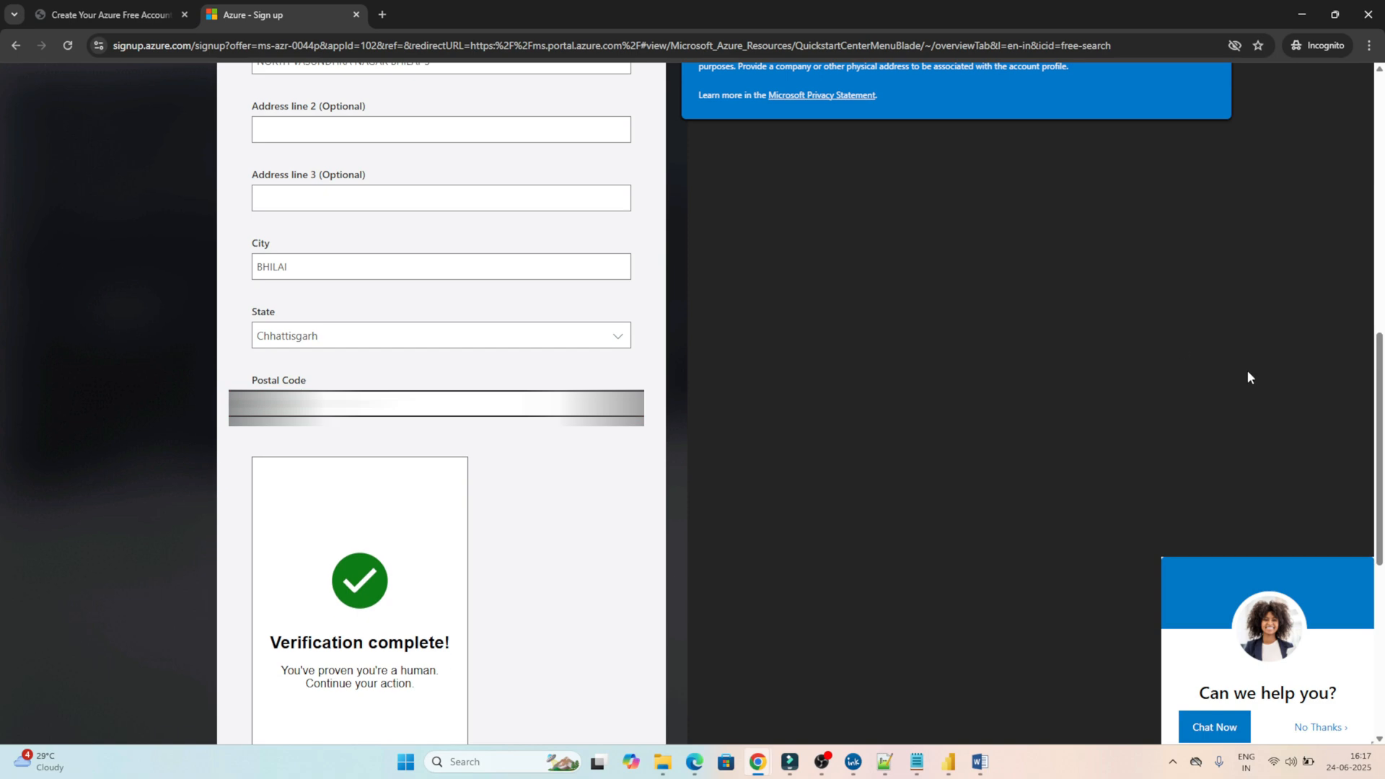
pyautogui.moveTo(1381, 413); pyautogui.dragTo(1381, 584)
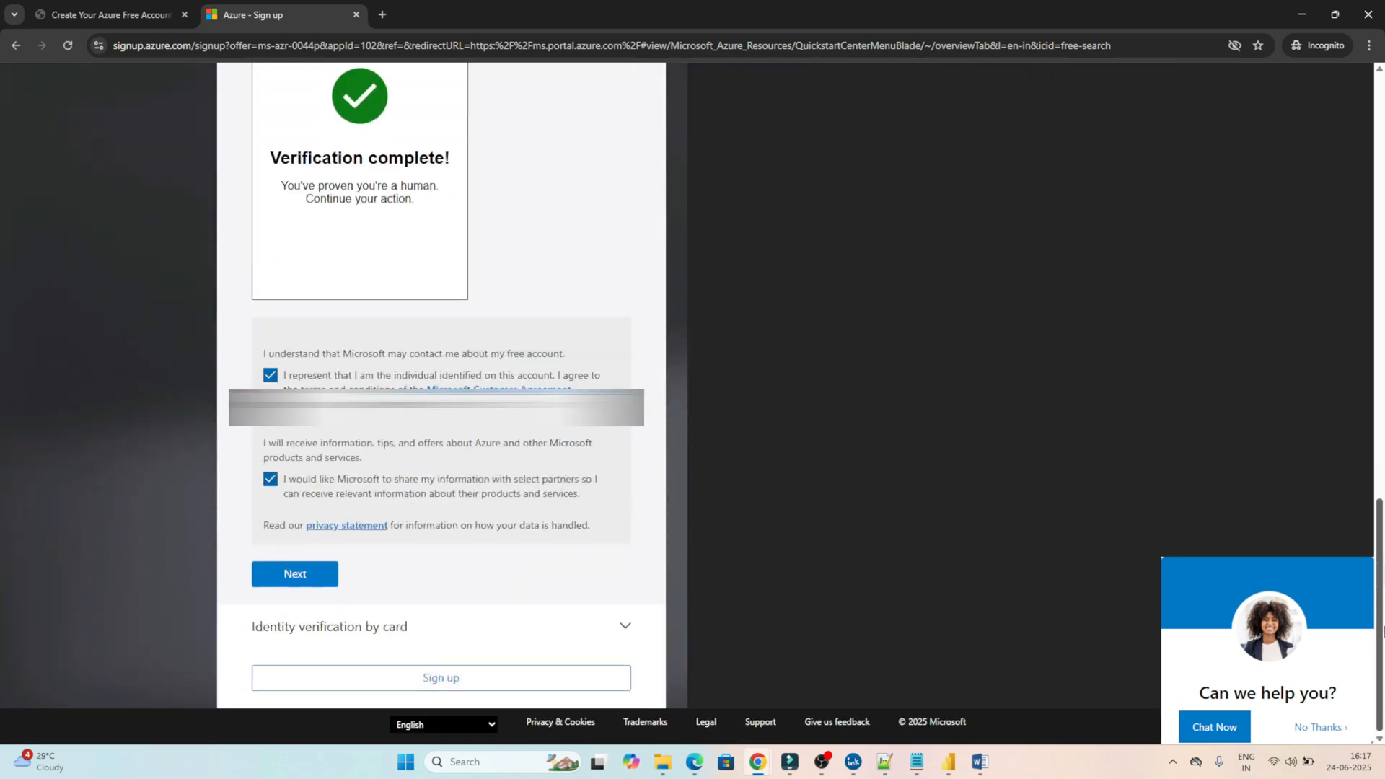
pyautogui.click(316, 572)
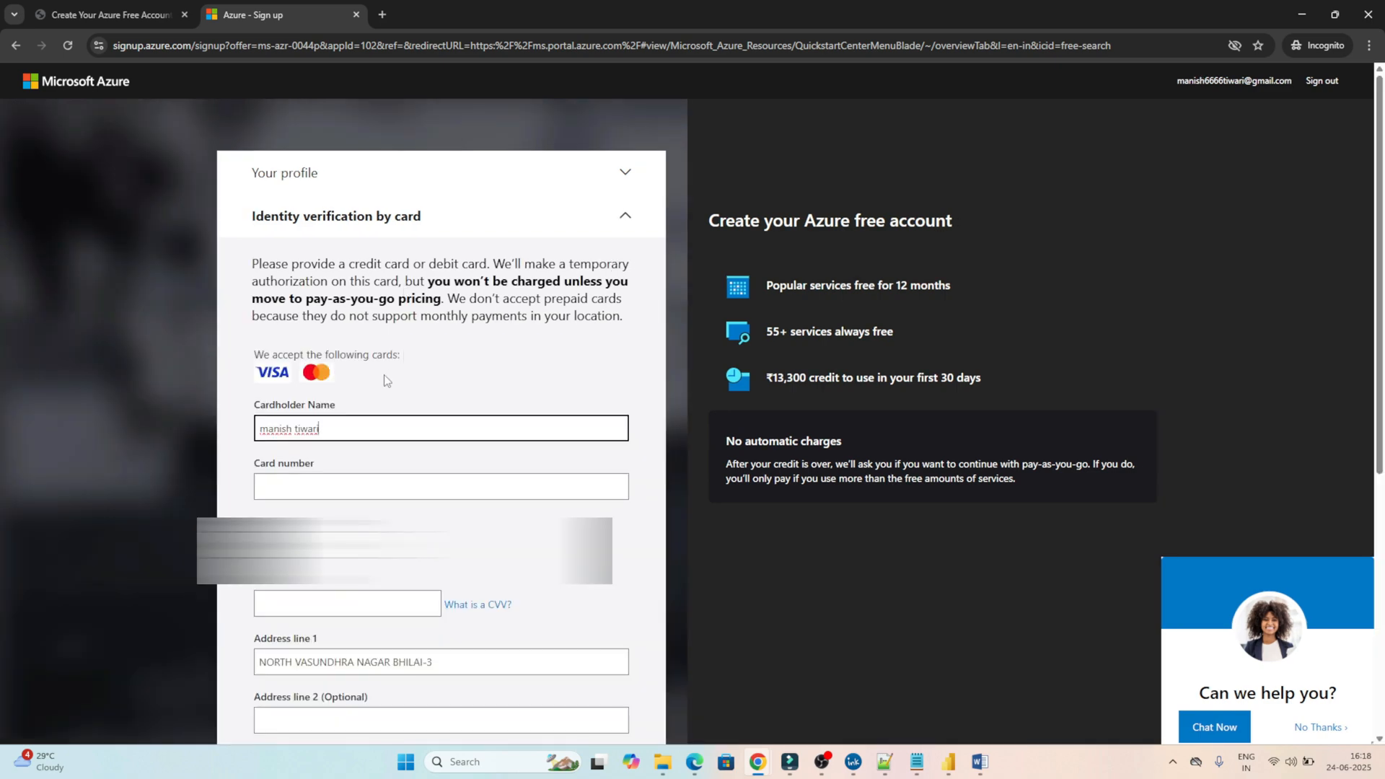
# Sign up with the saved Visa card and continue past the account-protection prompt.
pyautogui.scroll(-1, 1380, 373)
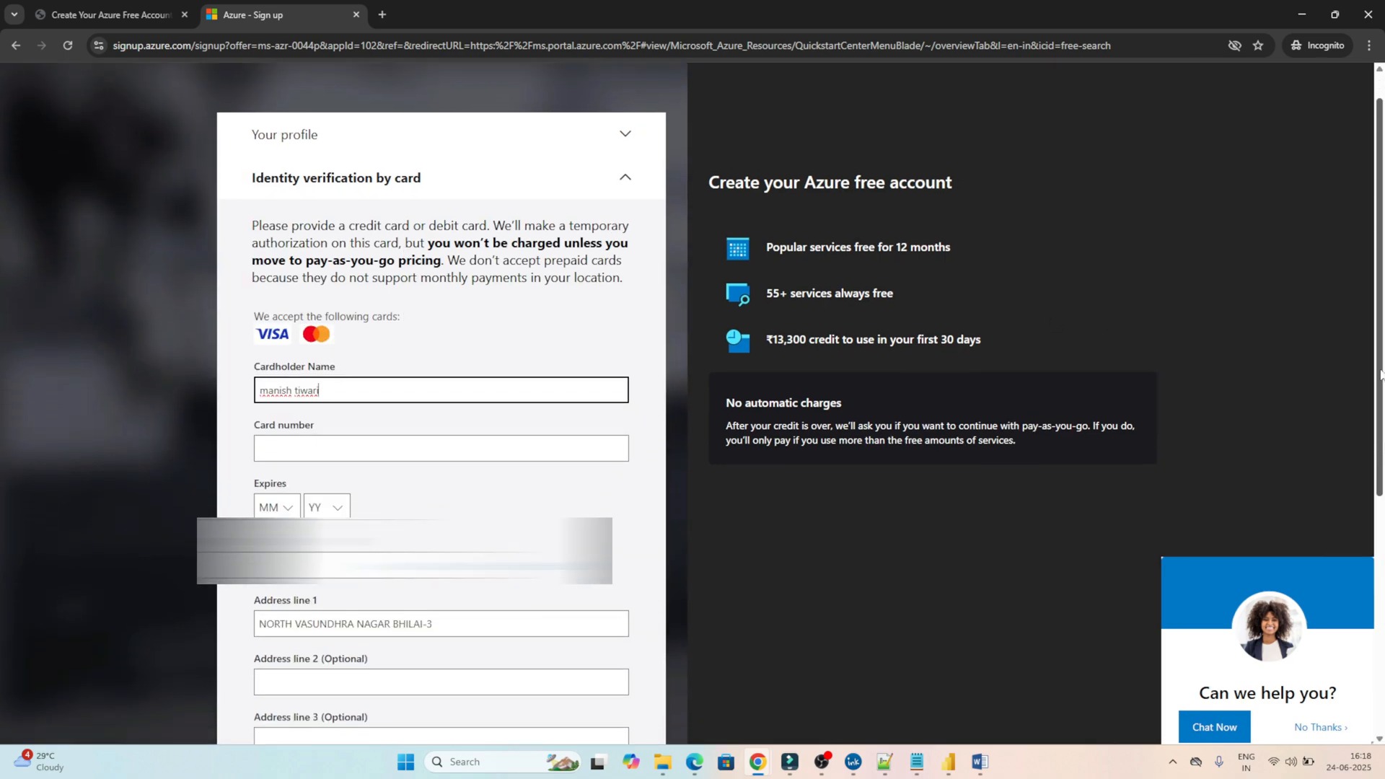
pyautogui.moveTo(1380, 373); pyautogui.dragTo(1382, 410)
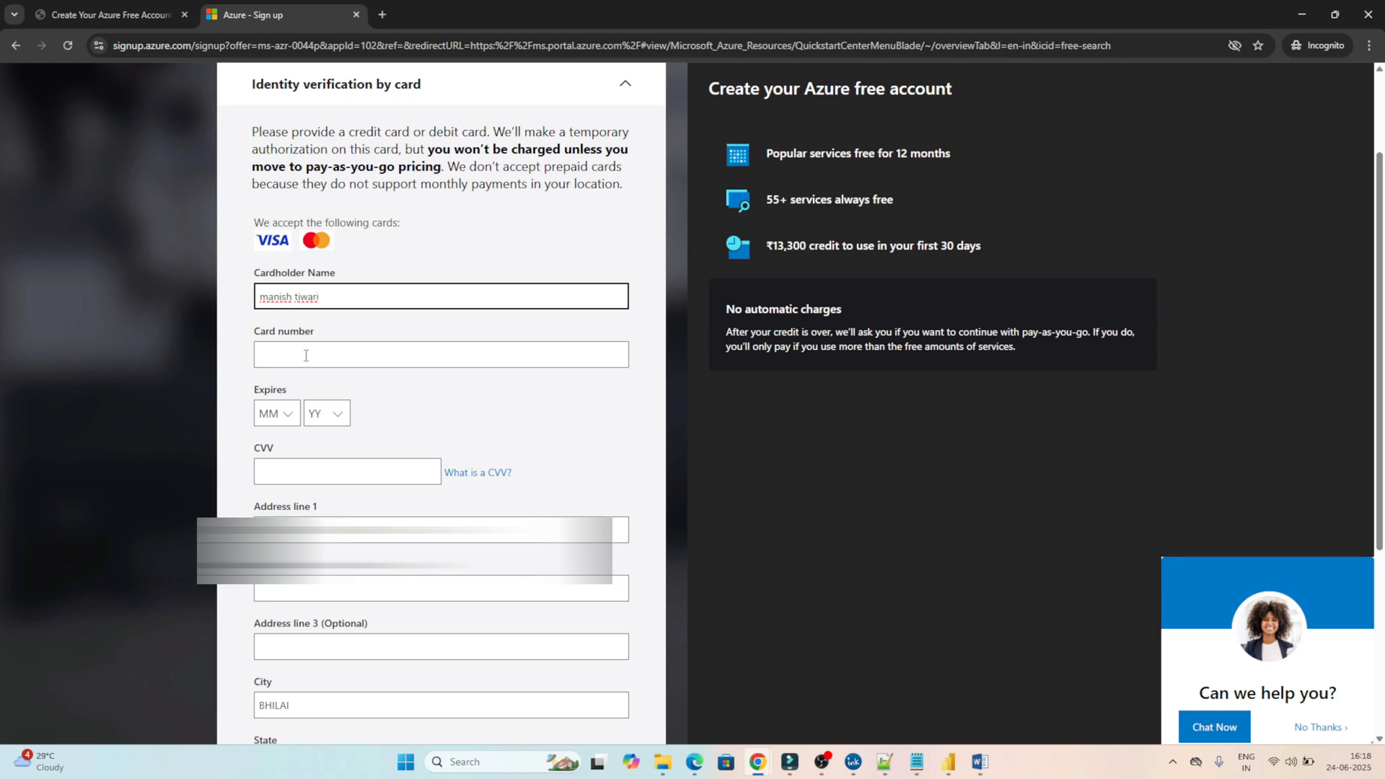
pyautogui.click(306, 355)
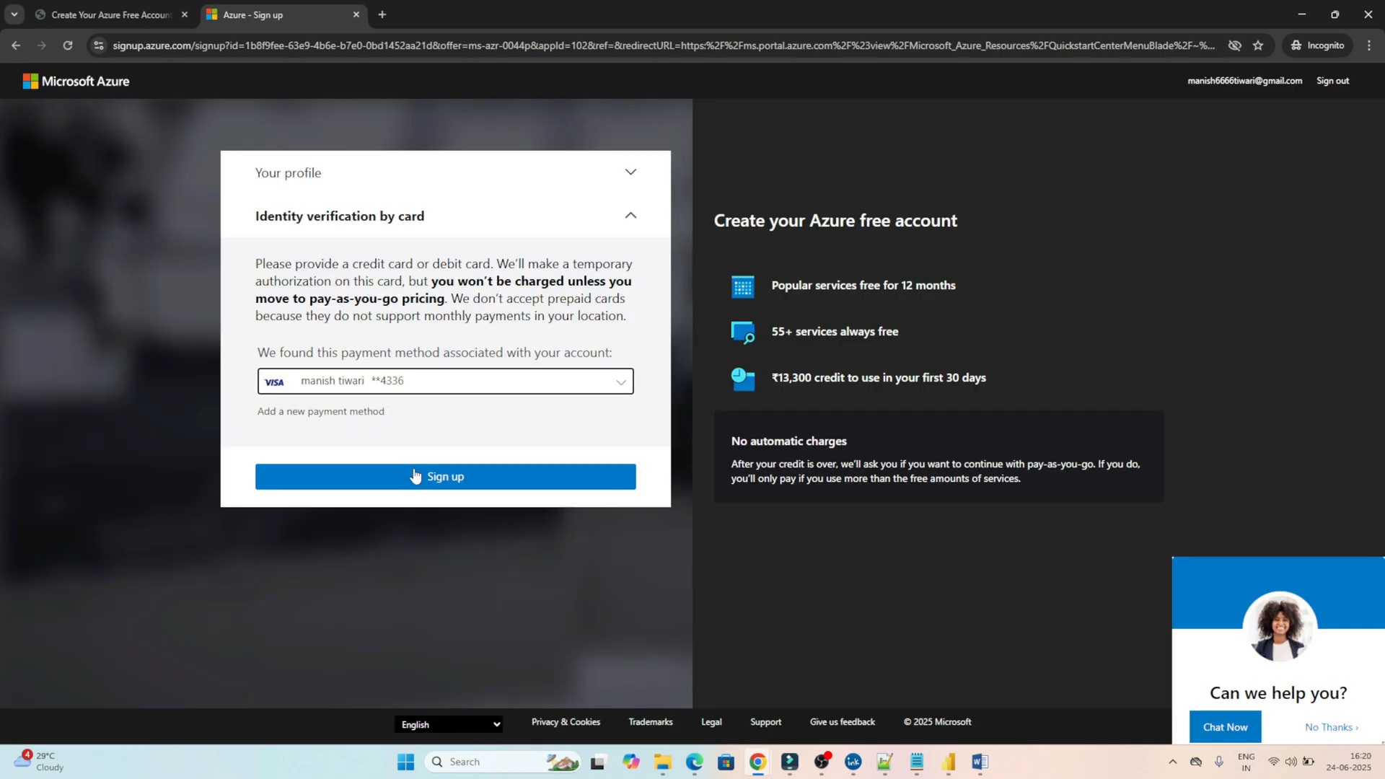
pyautogui.click(413, 477)
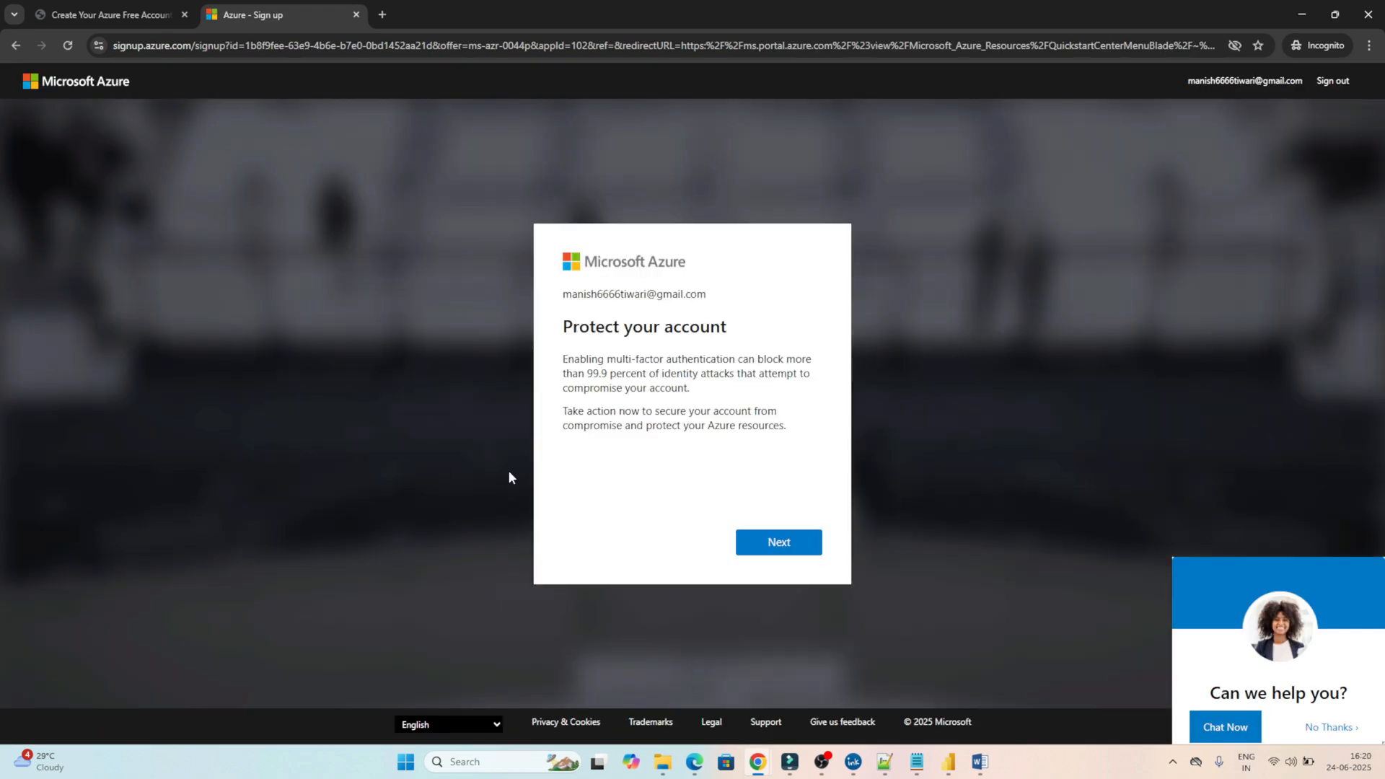
pyautogui.click(796, 547)
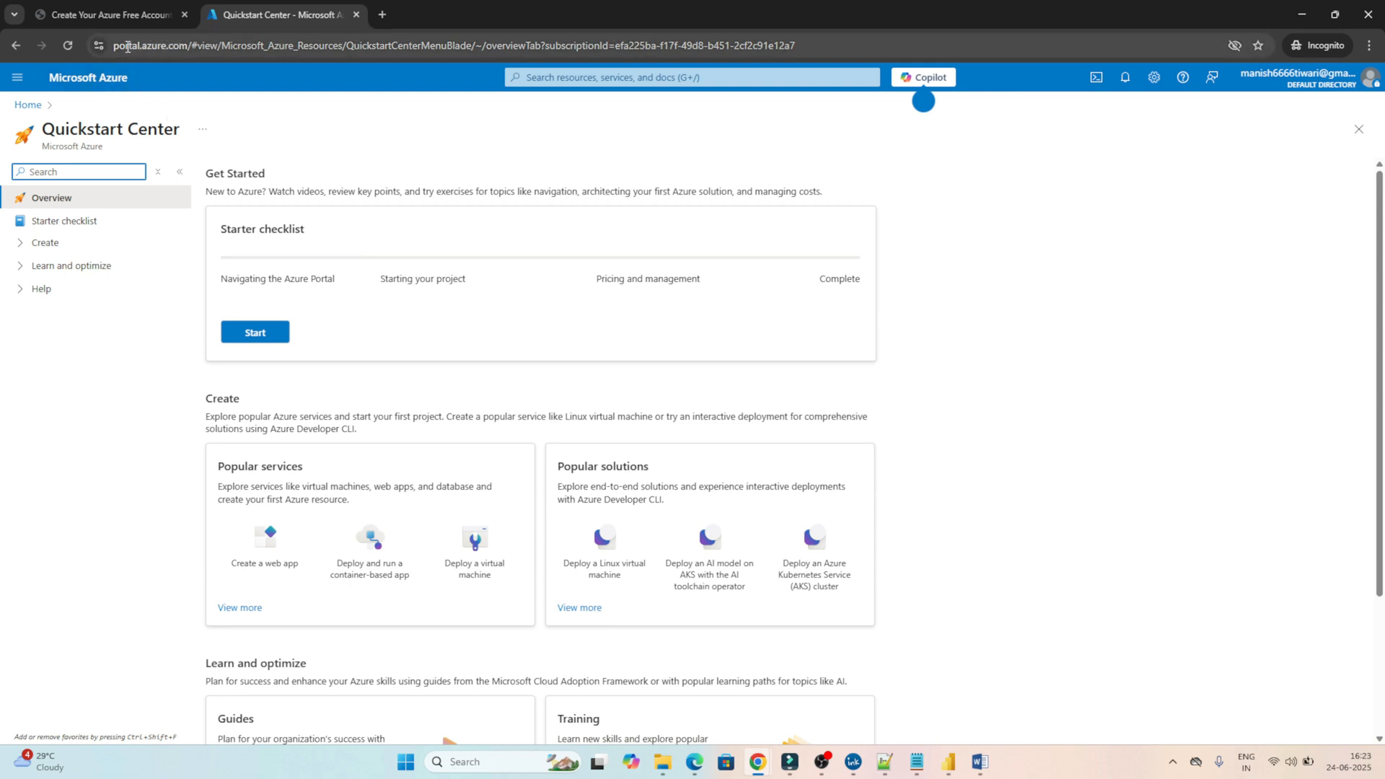
# Go to Azure Home and search the portal for the Users service.
pyautogui.click(27, 106)
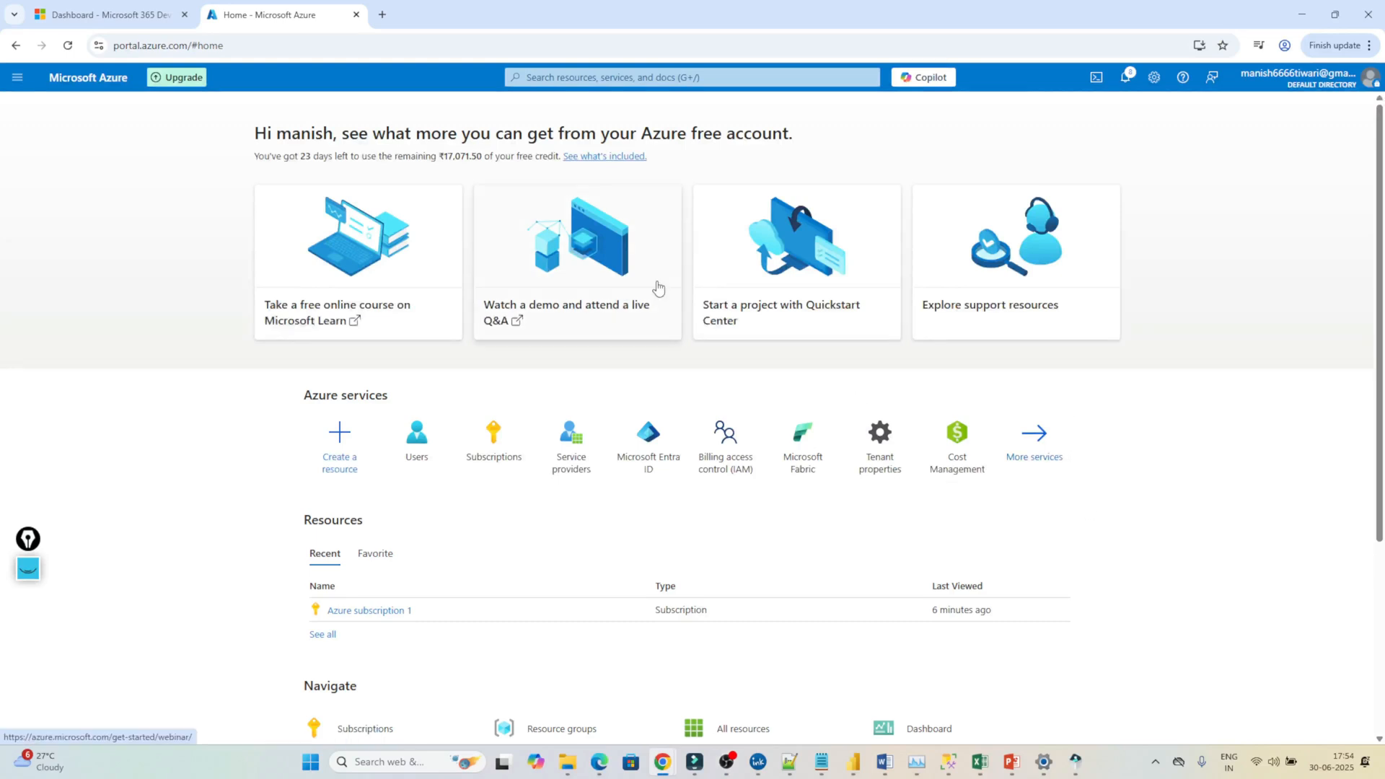
pyautogui.click(575, 77)
# Start a new user, enter the user principal name, and reuse it as the display name.
pyautogui.click(556, 298)
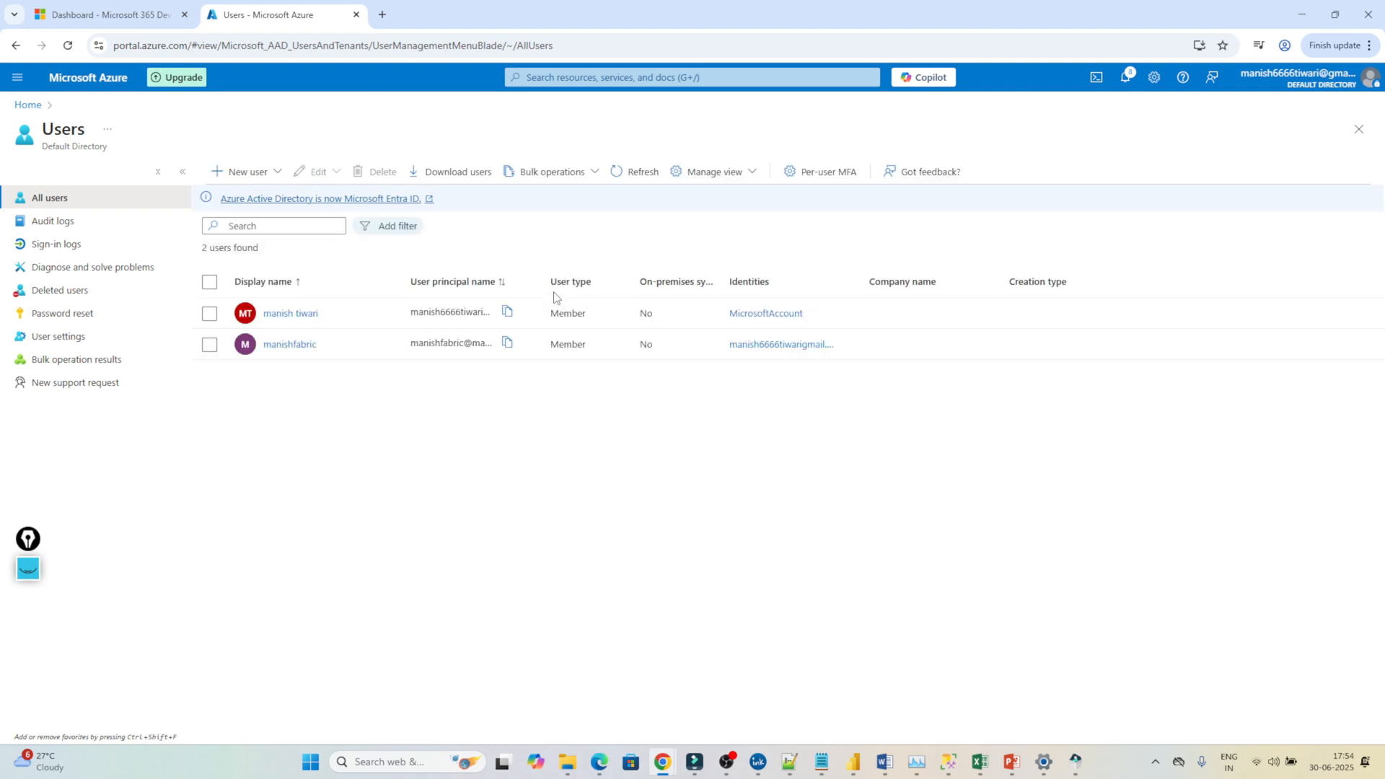
pyautogui.click(244, 176)
pyautogui.click(254, 206)
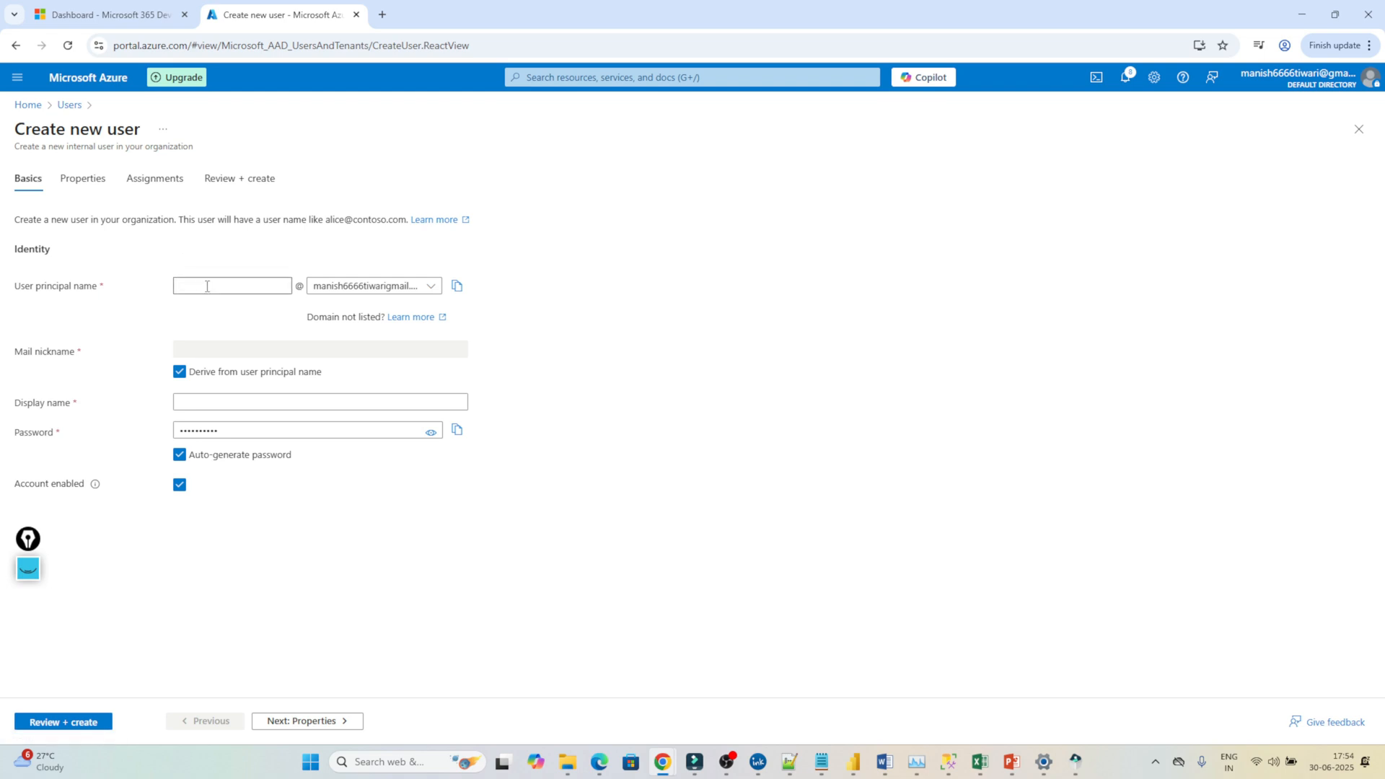
pyautogui.click(207, 286)
pyautogui.write('mani')
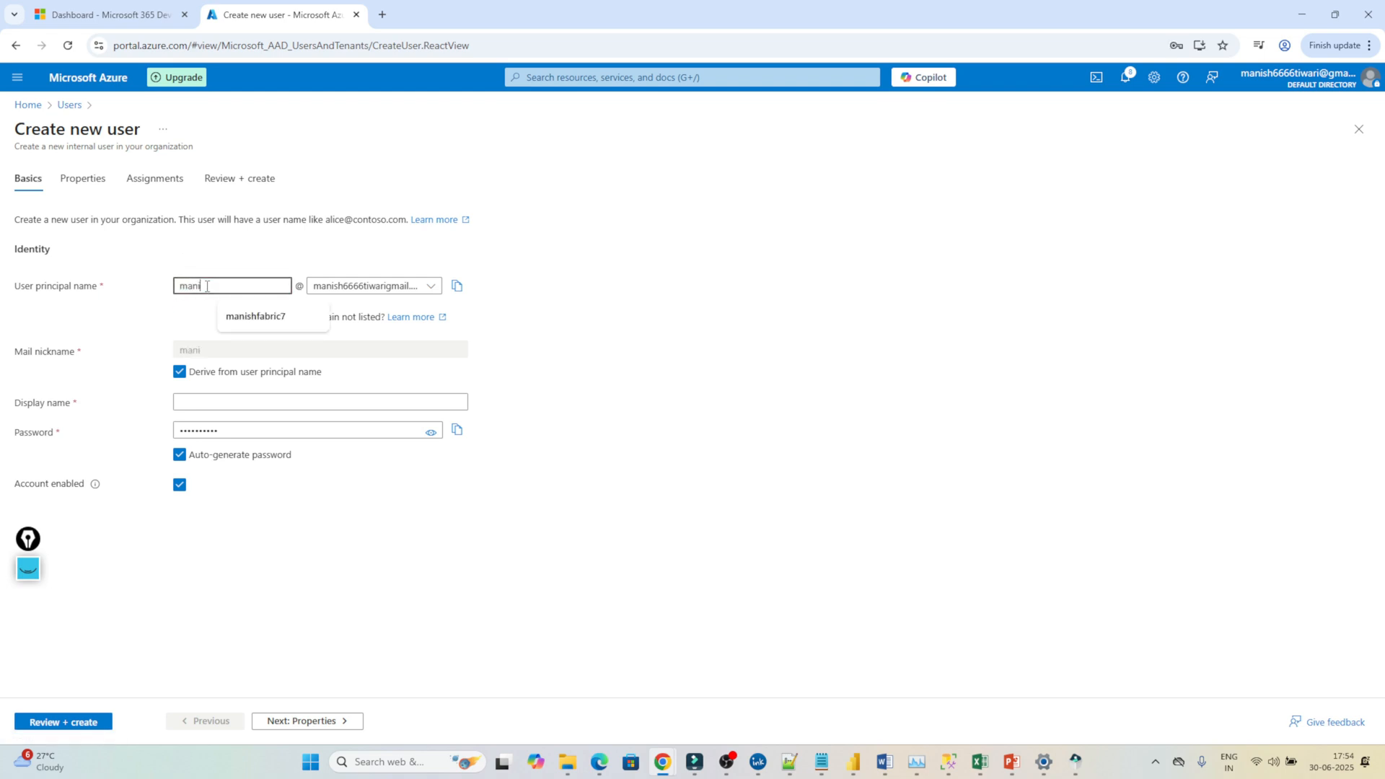
pyautogui.write('hfabric')
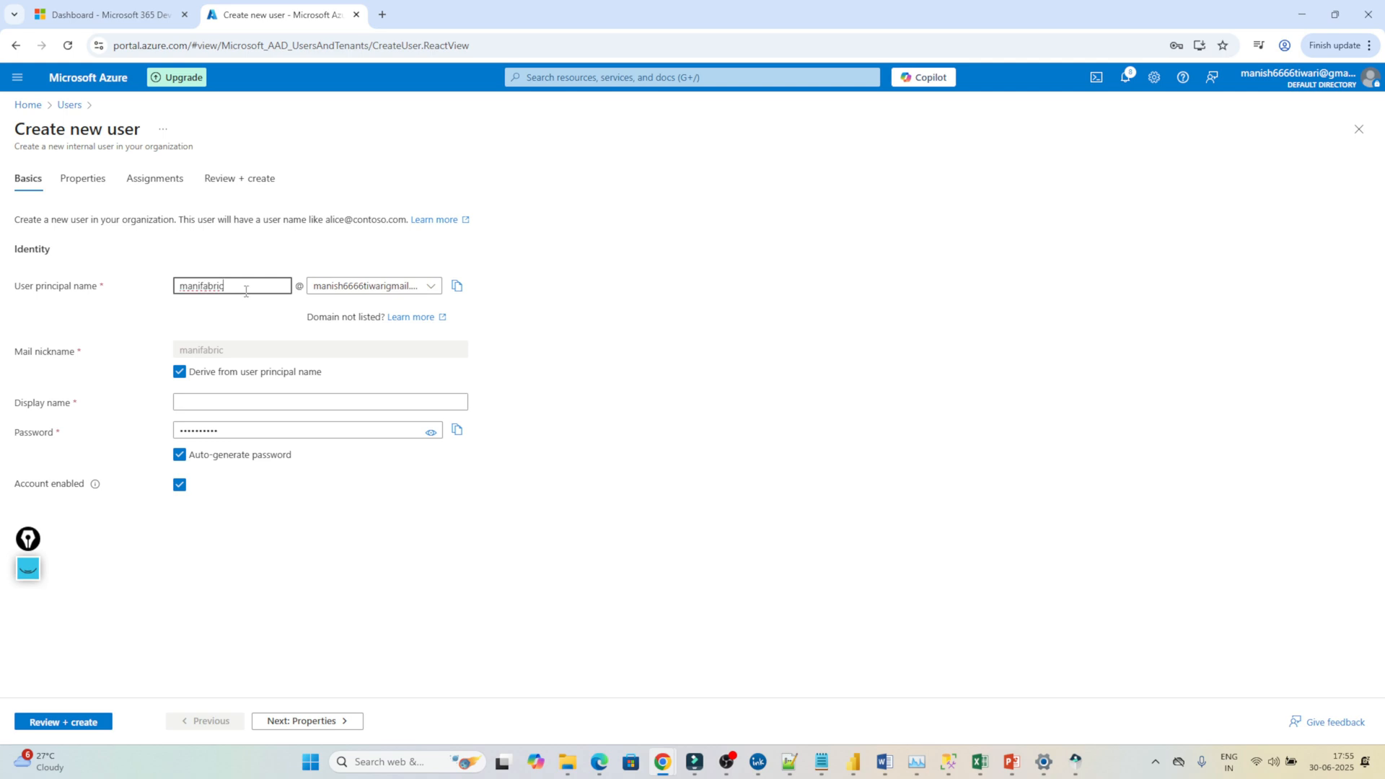
pyautogui.doubleClick(211, 287)
pyautogui.hotkey('ctrl', 'c')
pyautogui.click(214, 396)
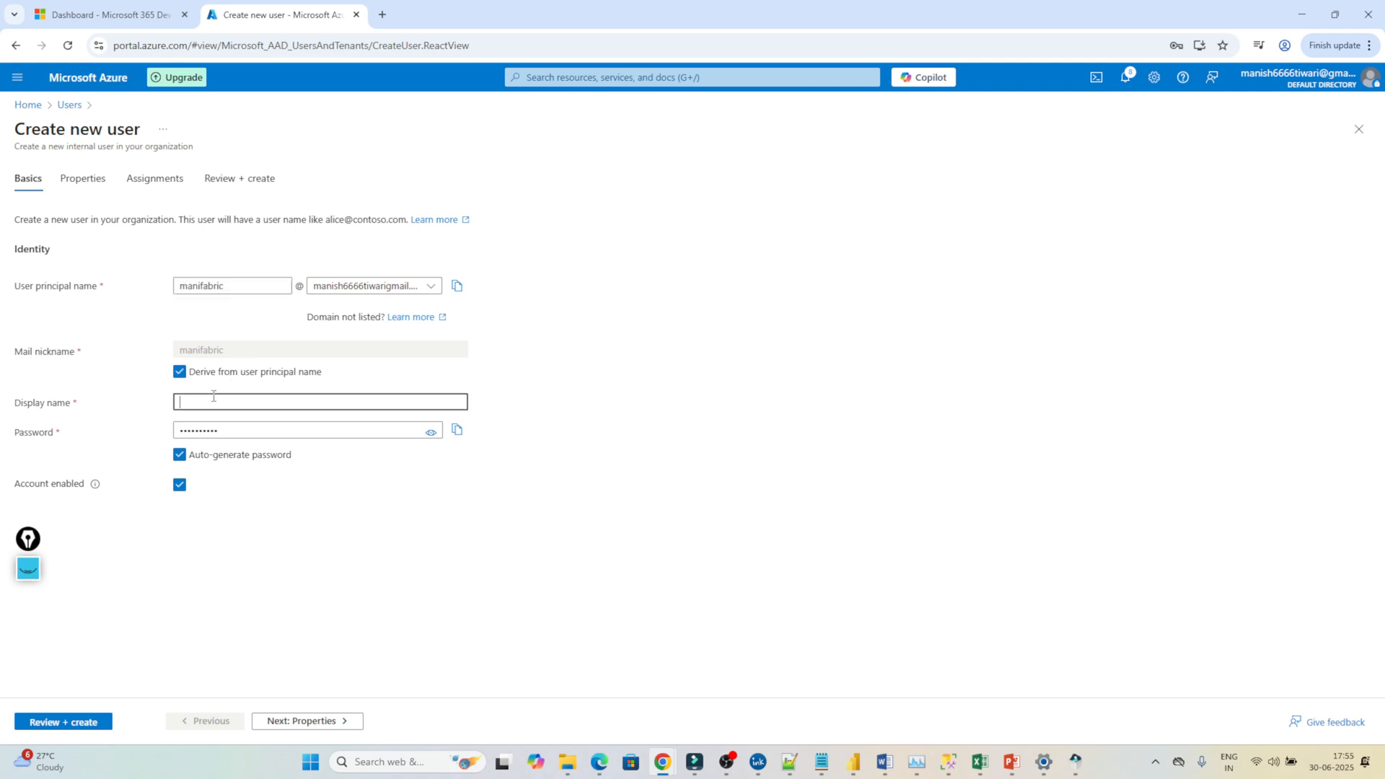
pyautogui.hotkey('ctrl', 'v')
# Set a custom password instead of an auto-generated one, then review and create the user.
pyautogui.click(180, 454)
pyautogui.click(229, 433)
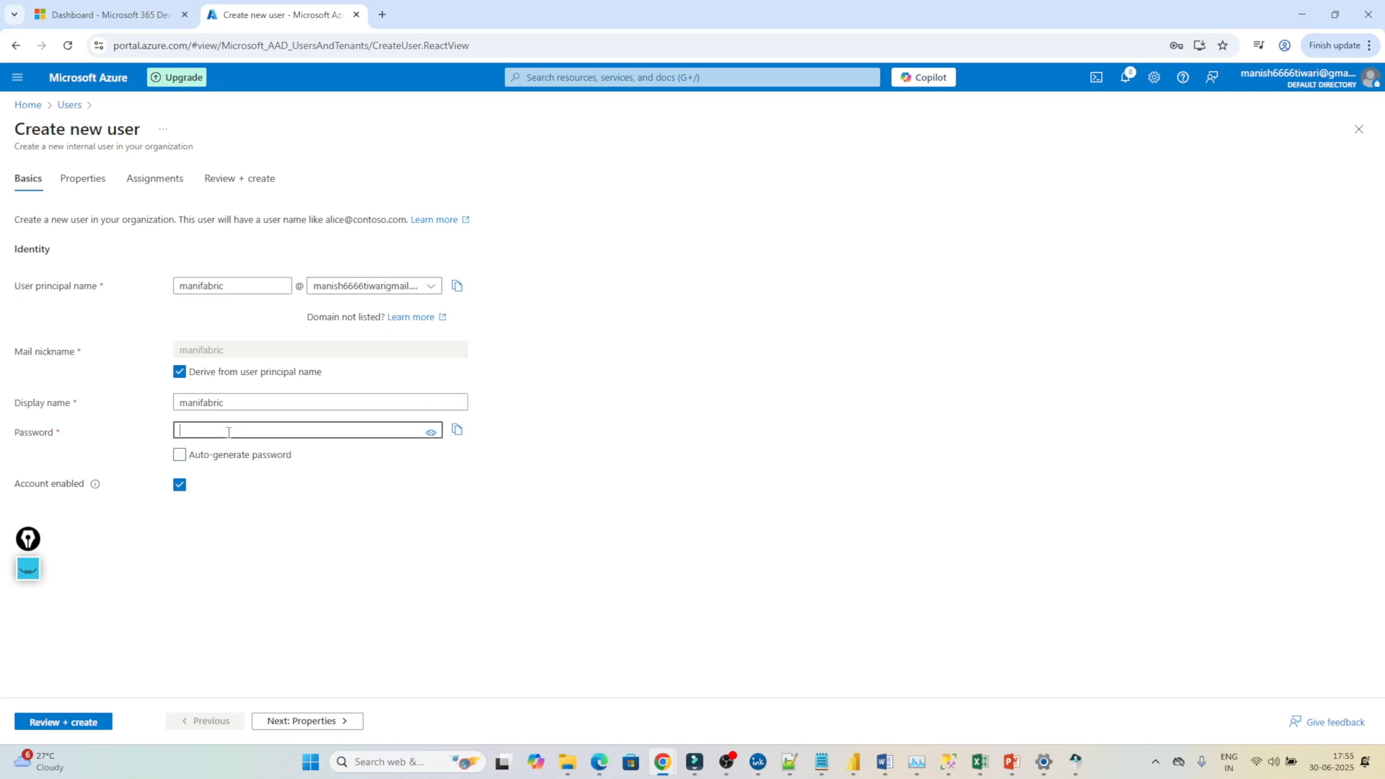
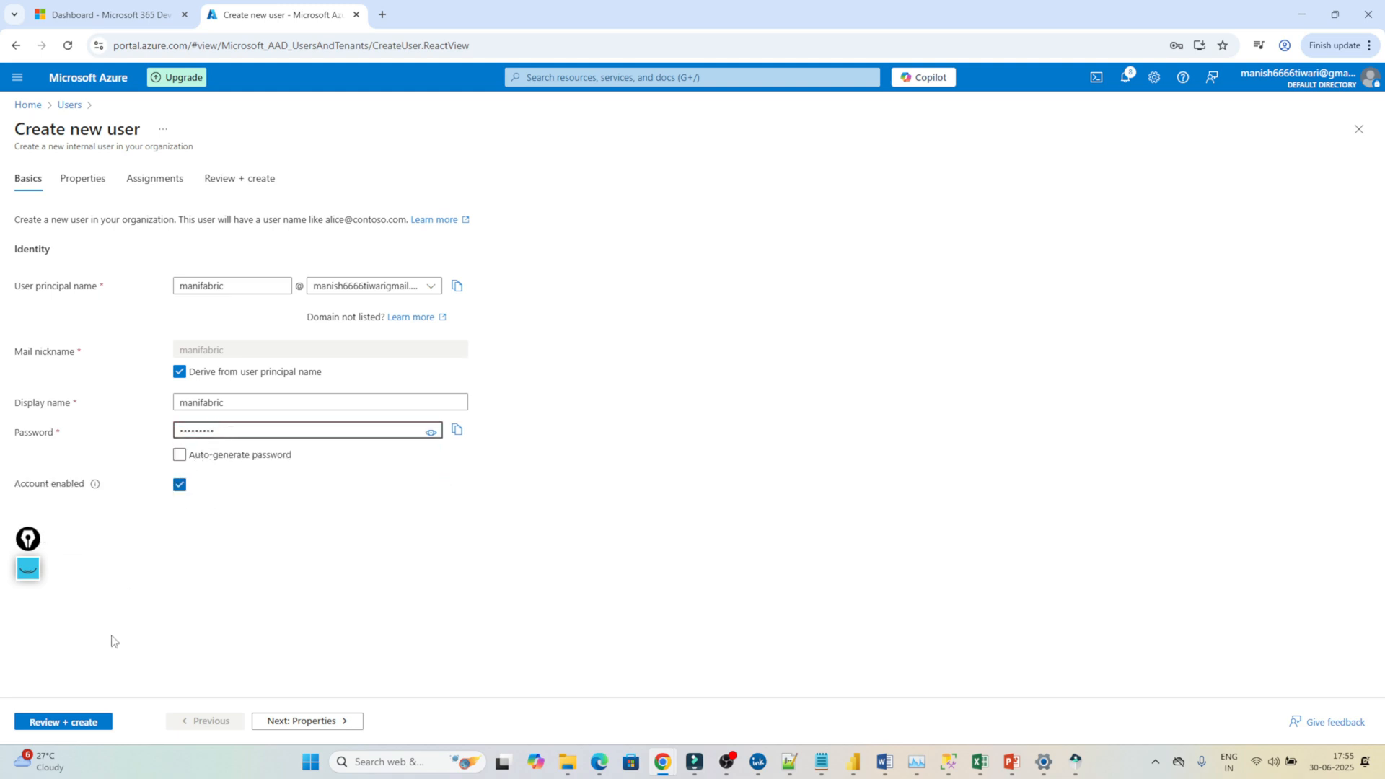
pyautogui.click(64, 724)
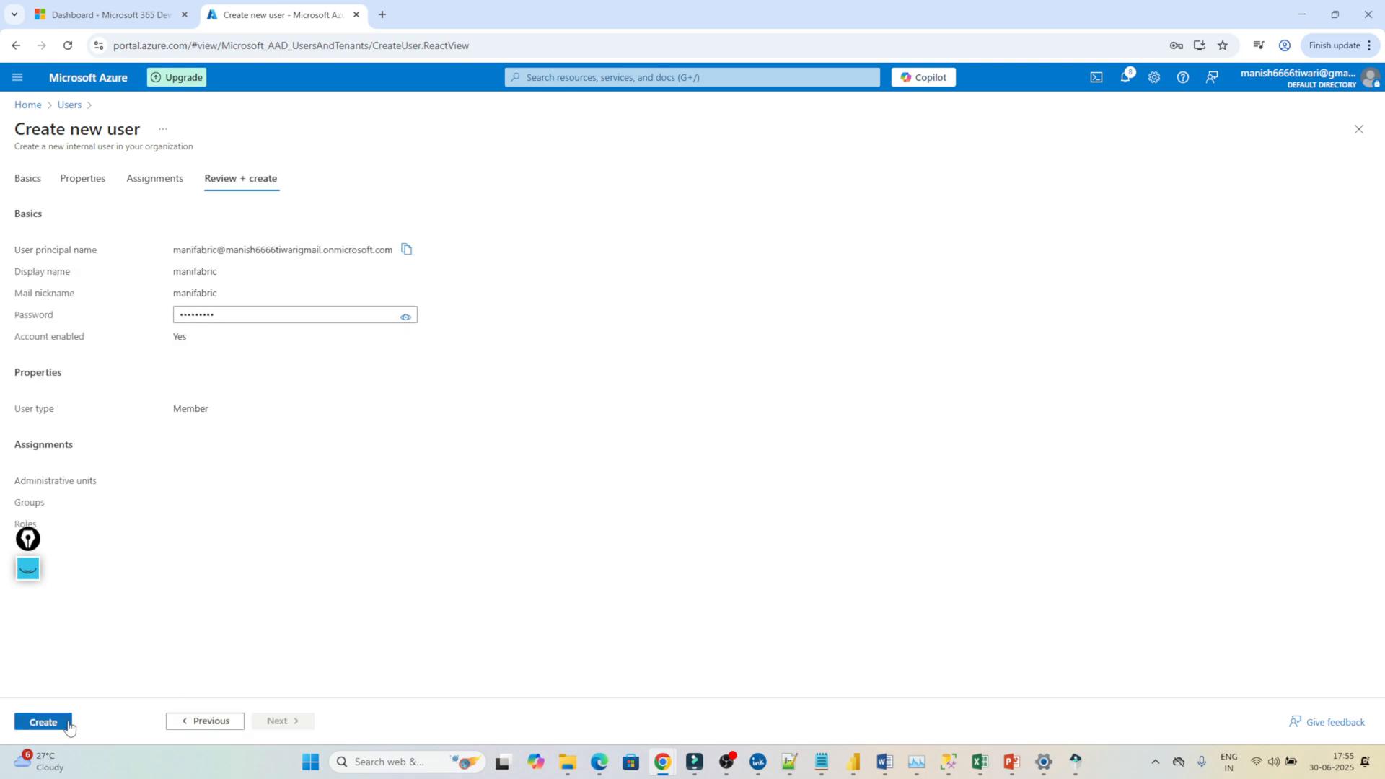
pyautogui.click(65, 724)
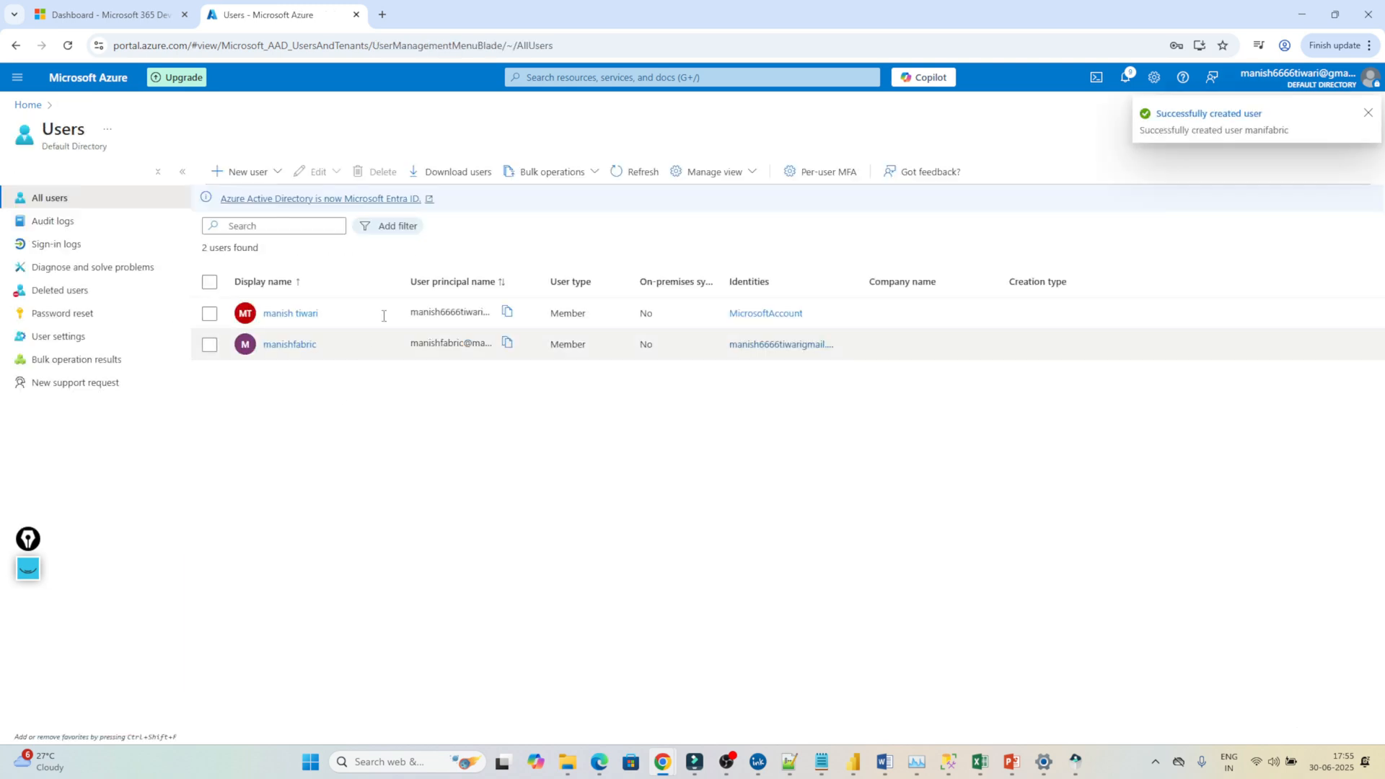
# Refresh Users to show three users with full principal names, then head to Subscriptions.
pyautogui.click(644, 177)
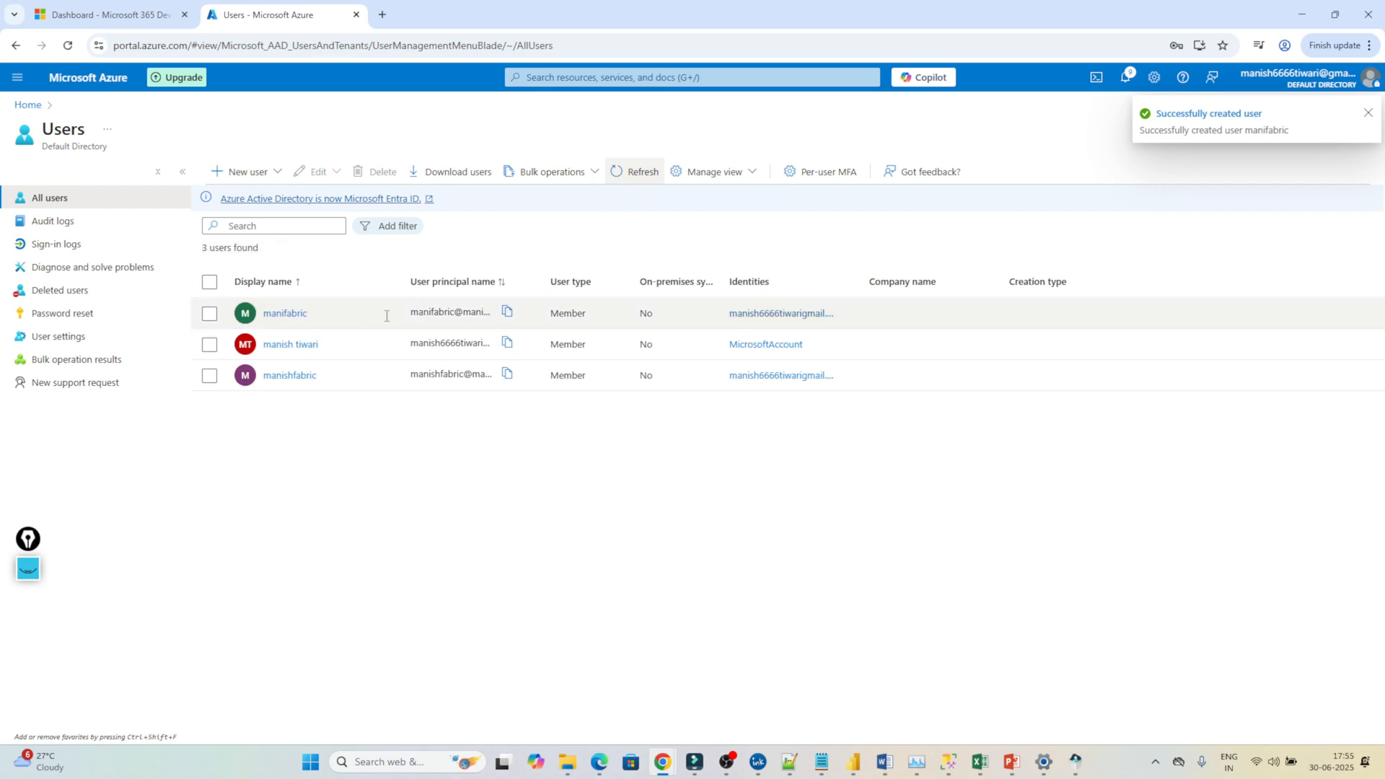
pyautogui.moveTo(542, 287); pyautogui.dragTo(711, 286)
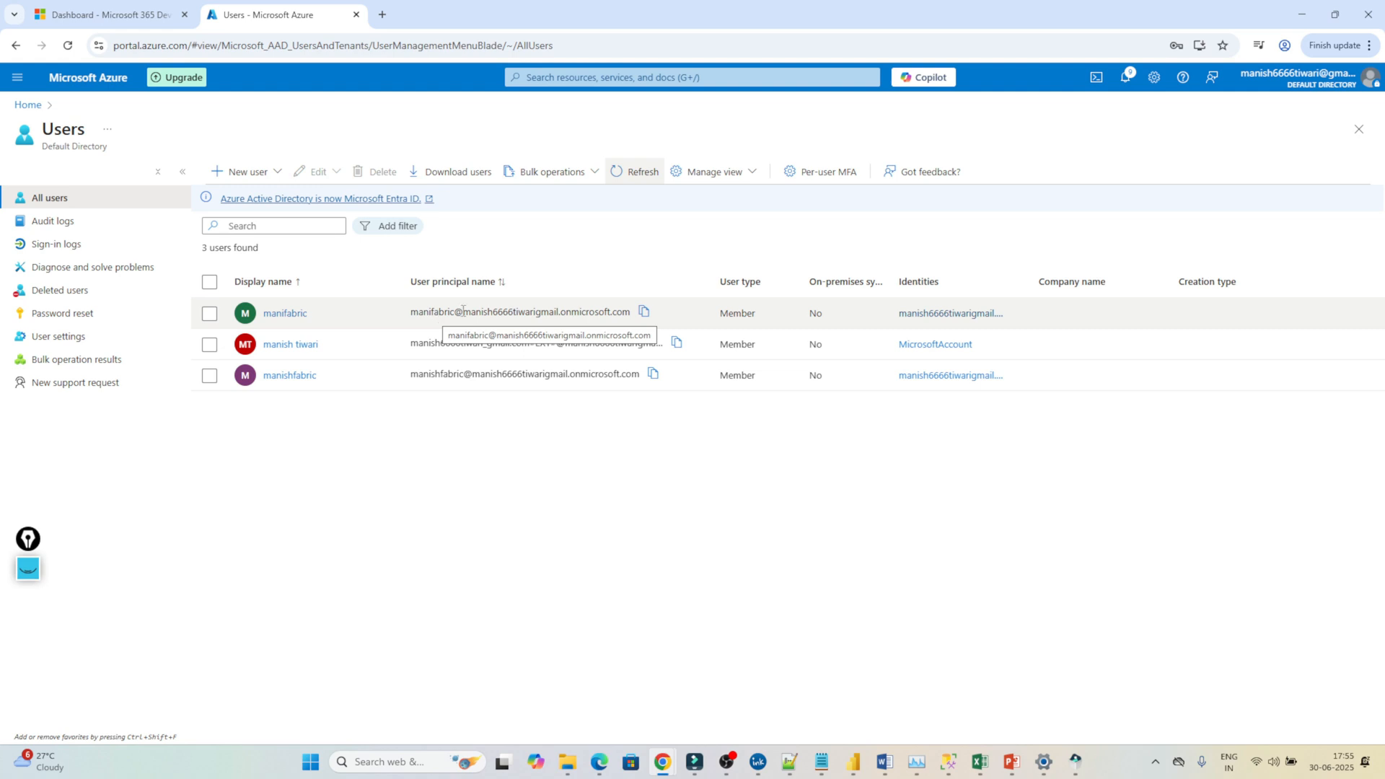
pyautogui.click(565, 73)
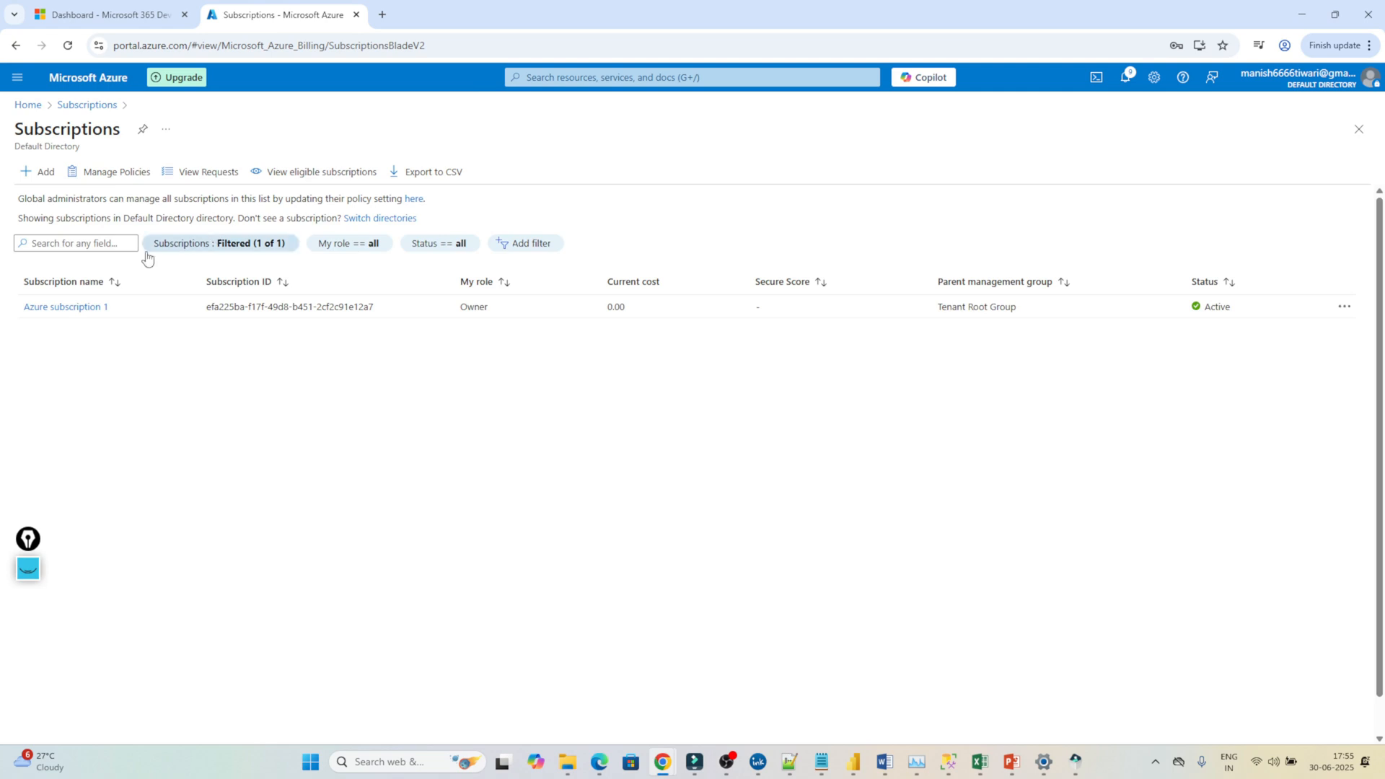
# From Azure subscription 1's Access control (IAM) role assignments, start Add role assignment.
pyautogui.click(50, 308)
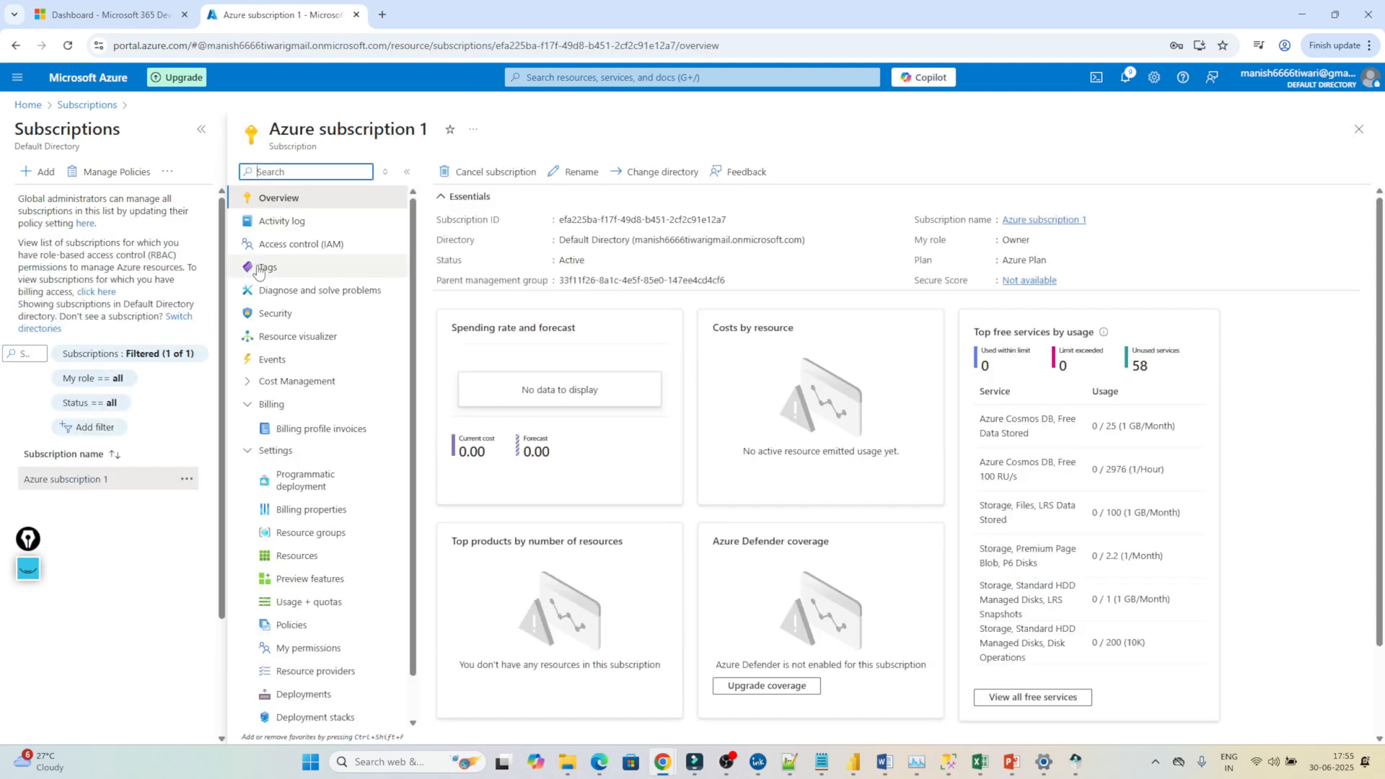
pyautogui.click(320, 246)
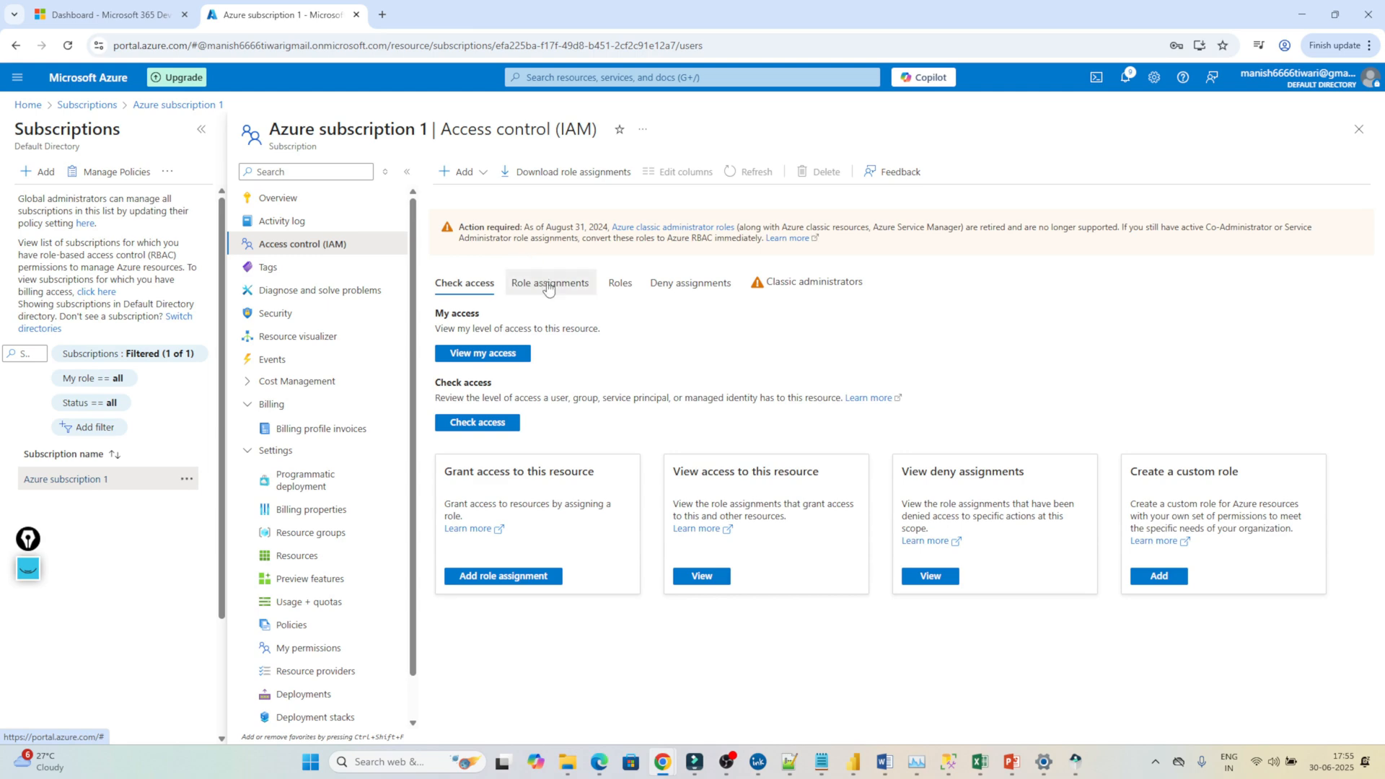
pyautogui.click(548, 285)
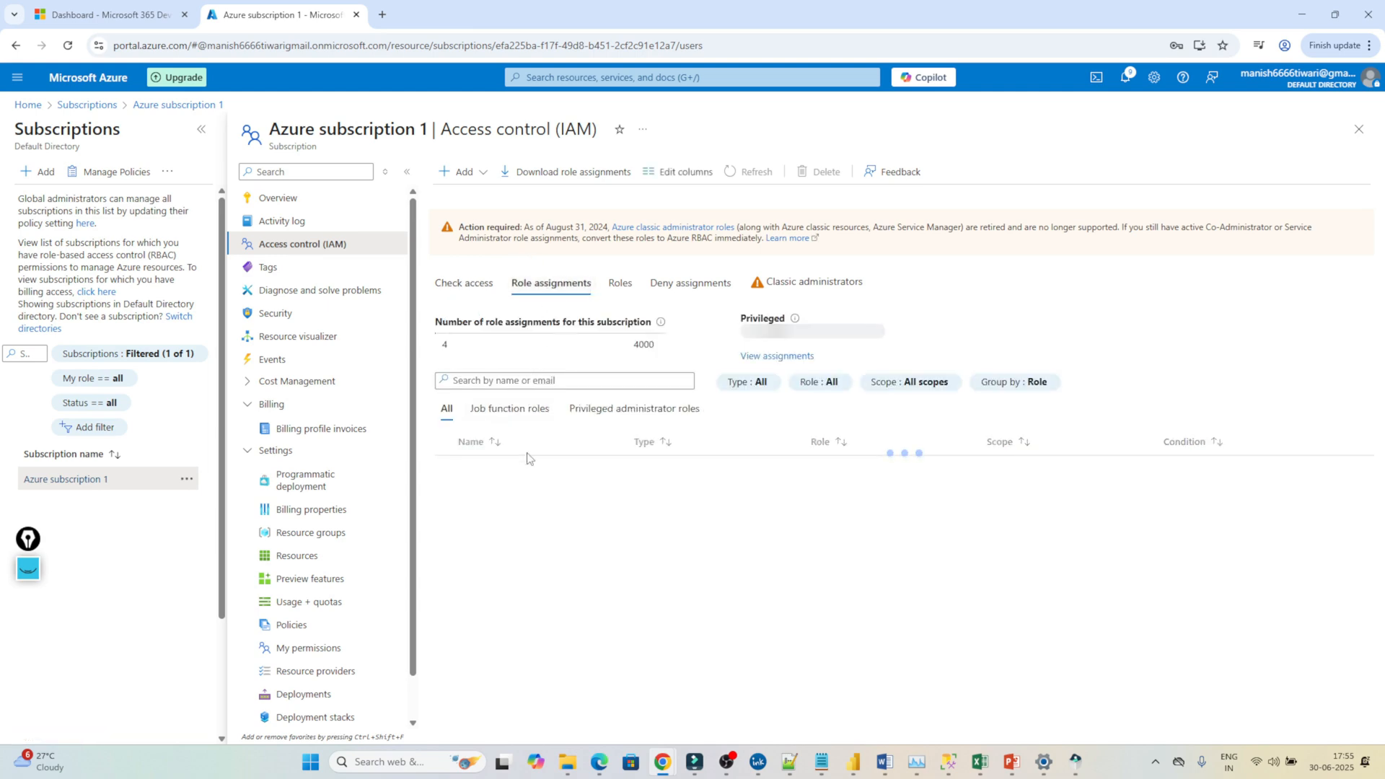
pyautogui.click(466, 173)
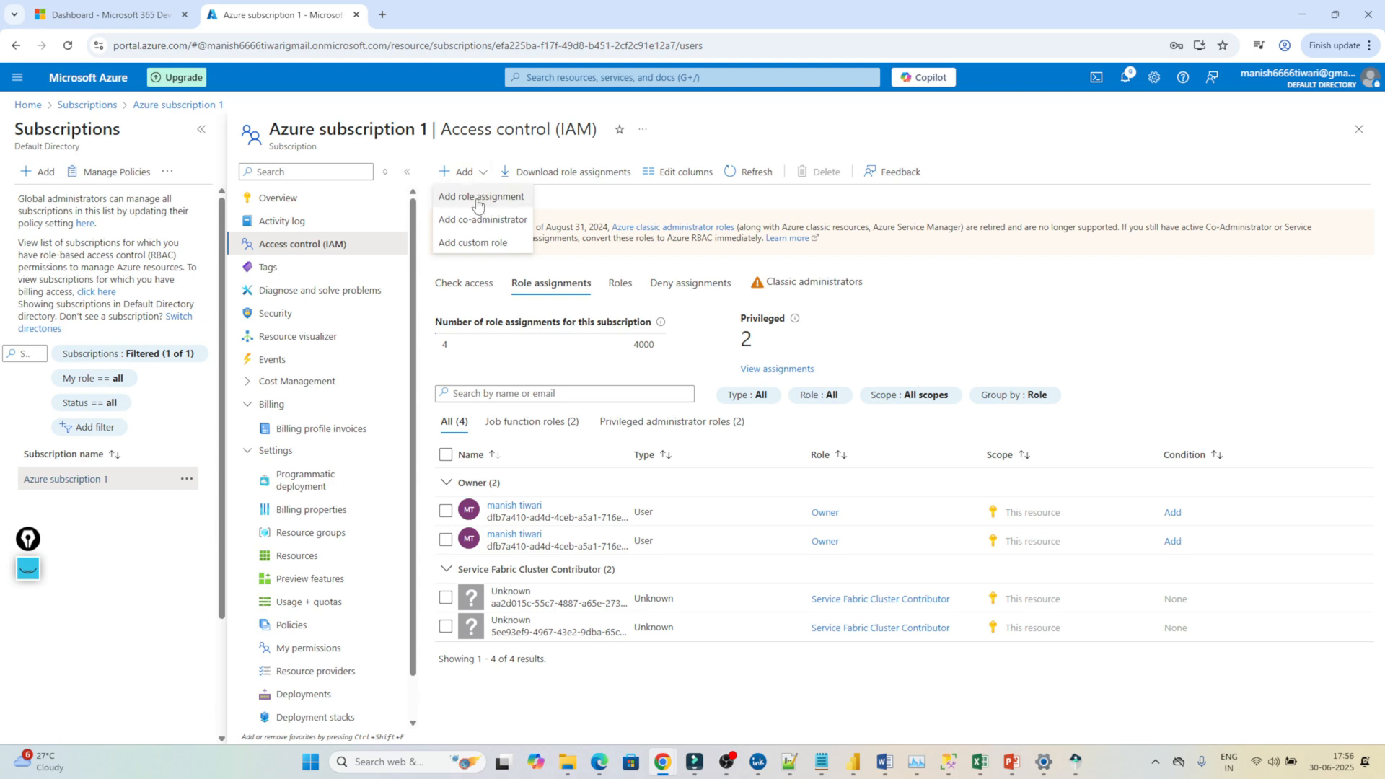
pyautogui.click(477, 205)
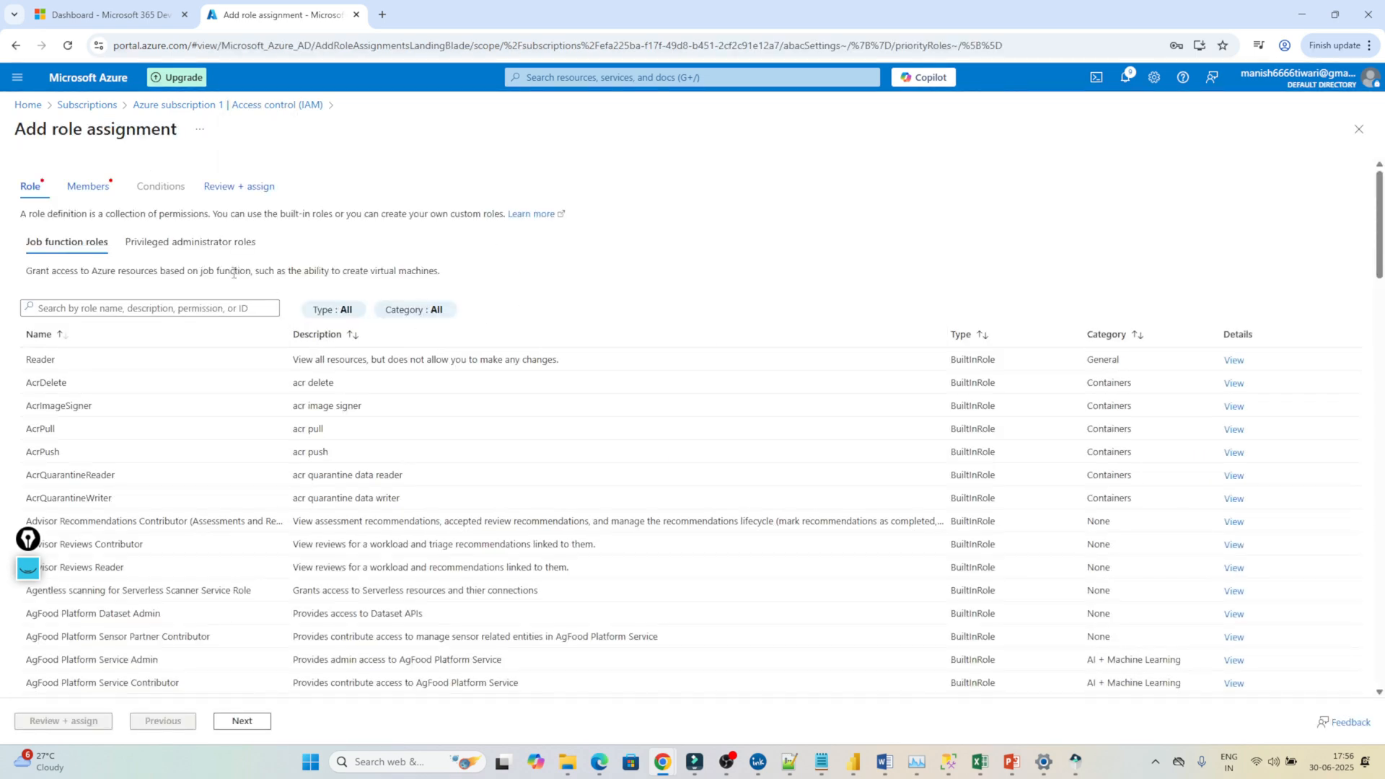
# Assign the privileged Contributor role to the newly created user and complete Review + assign.
pyautogui.click(199, 248)
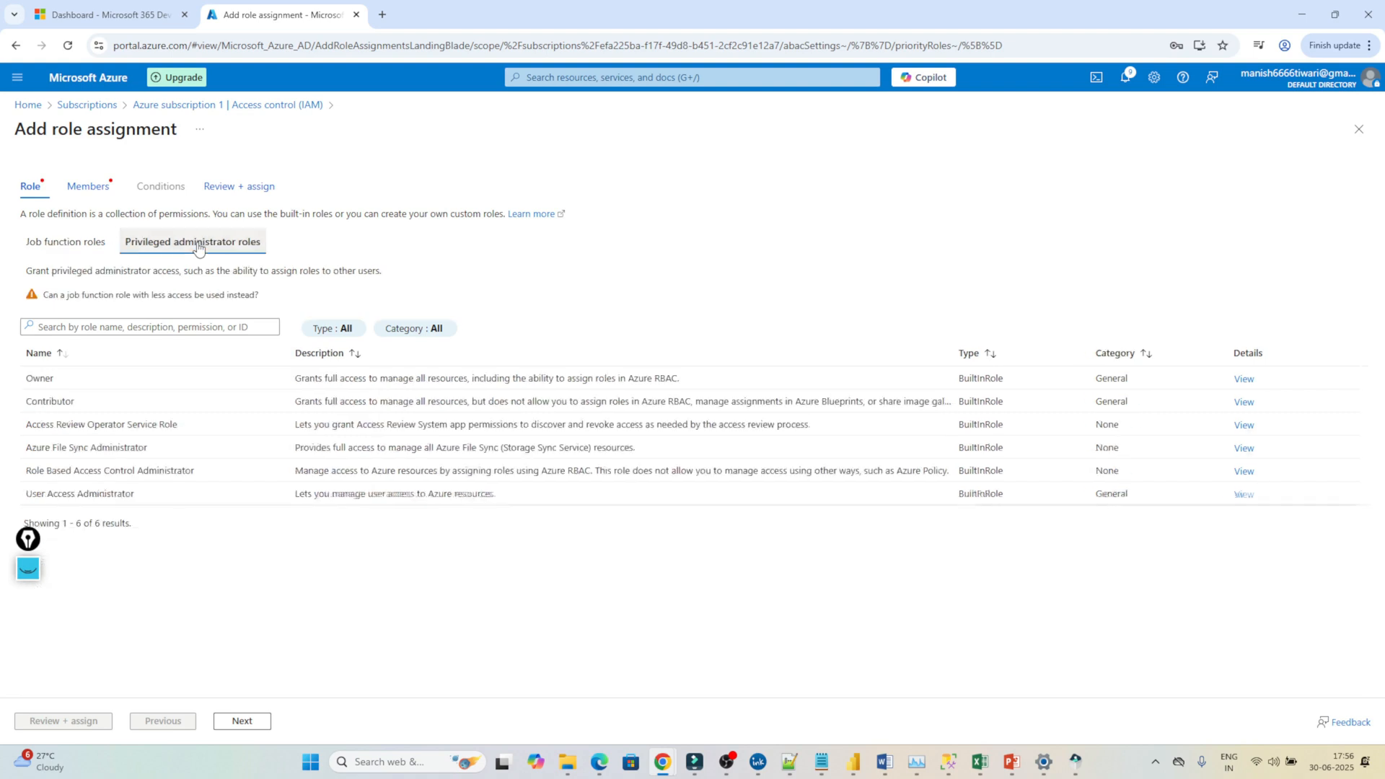
pyautogui.click(54, 400)
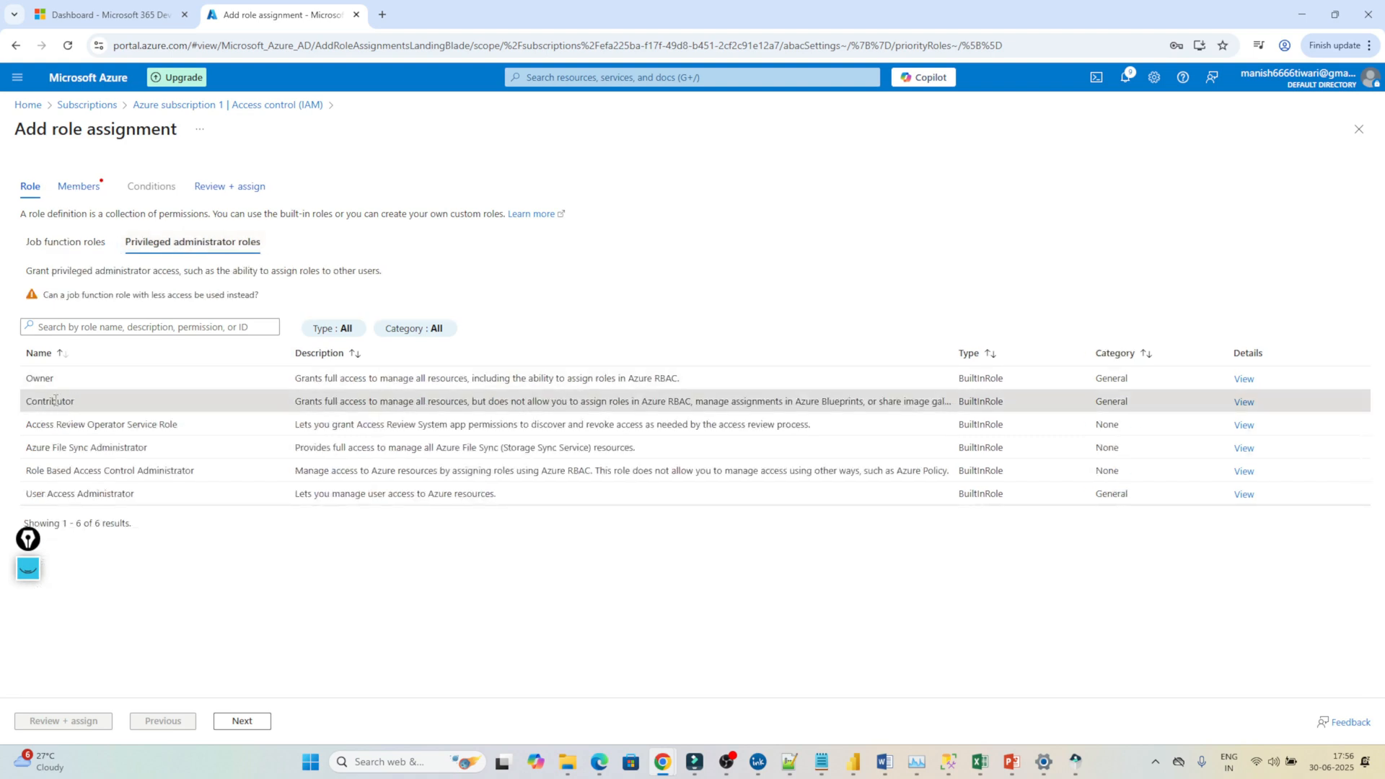
pyautogui.click(80, 187)
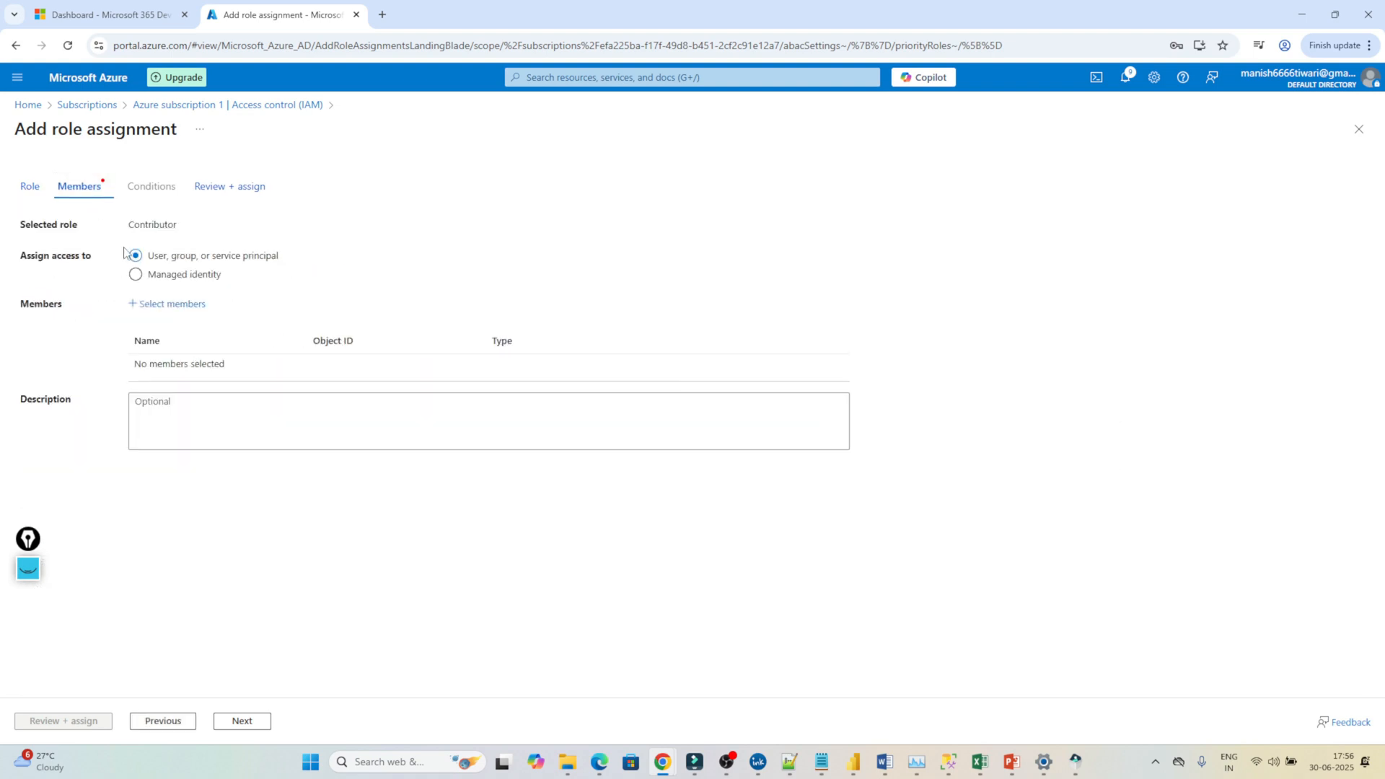
pyautogui.click(151, 306)
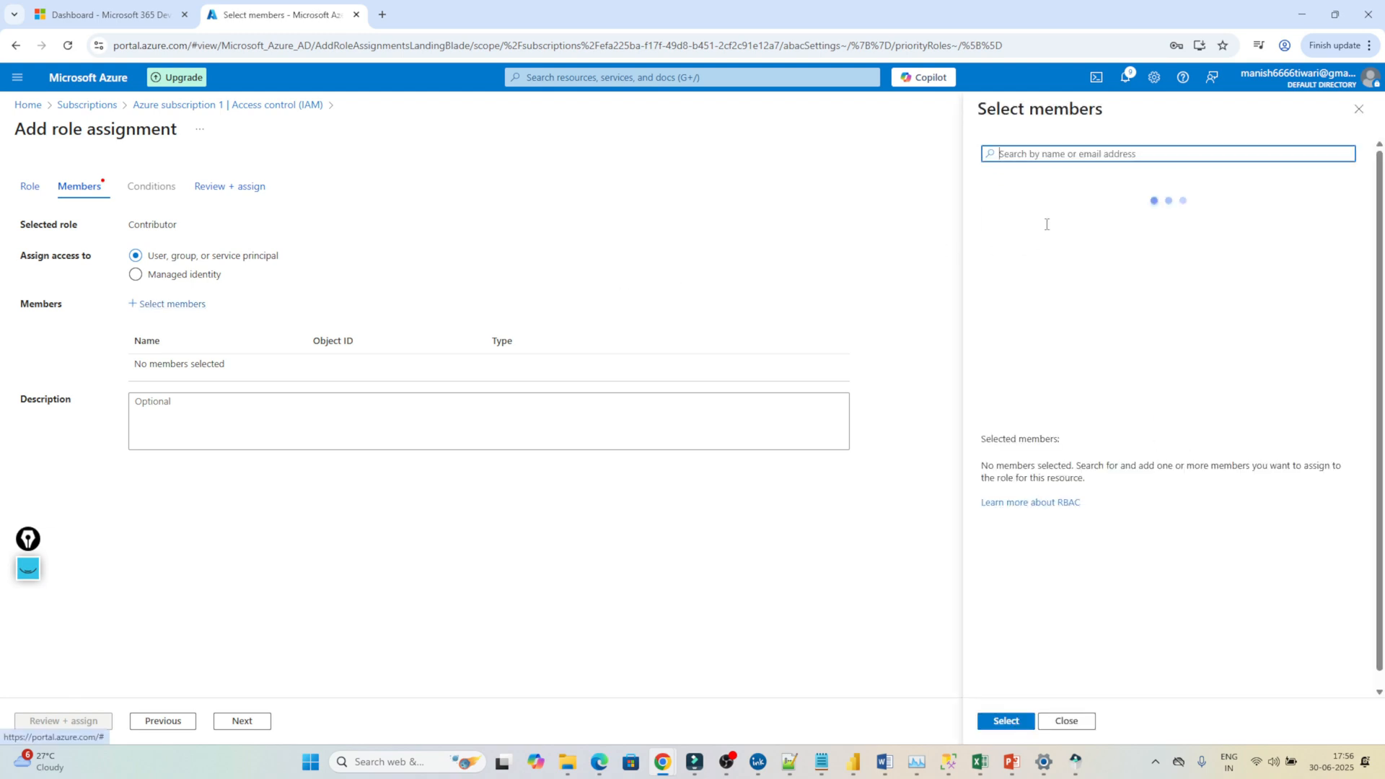
pyautogui.click(1042, 192)
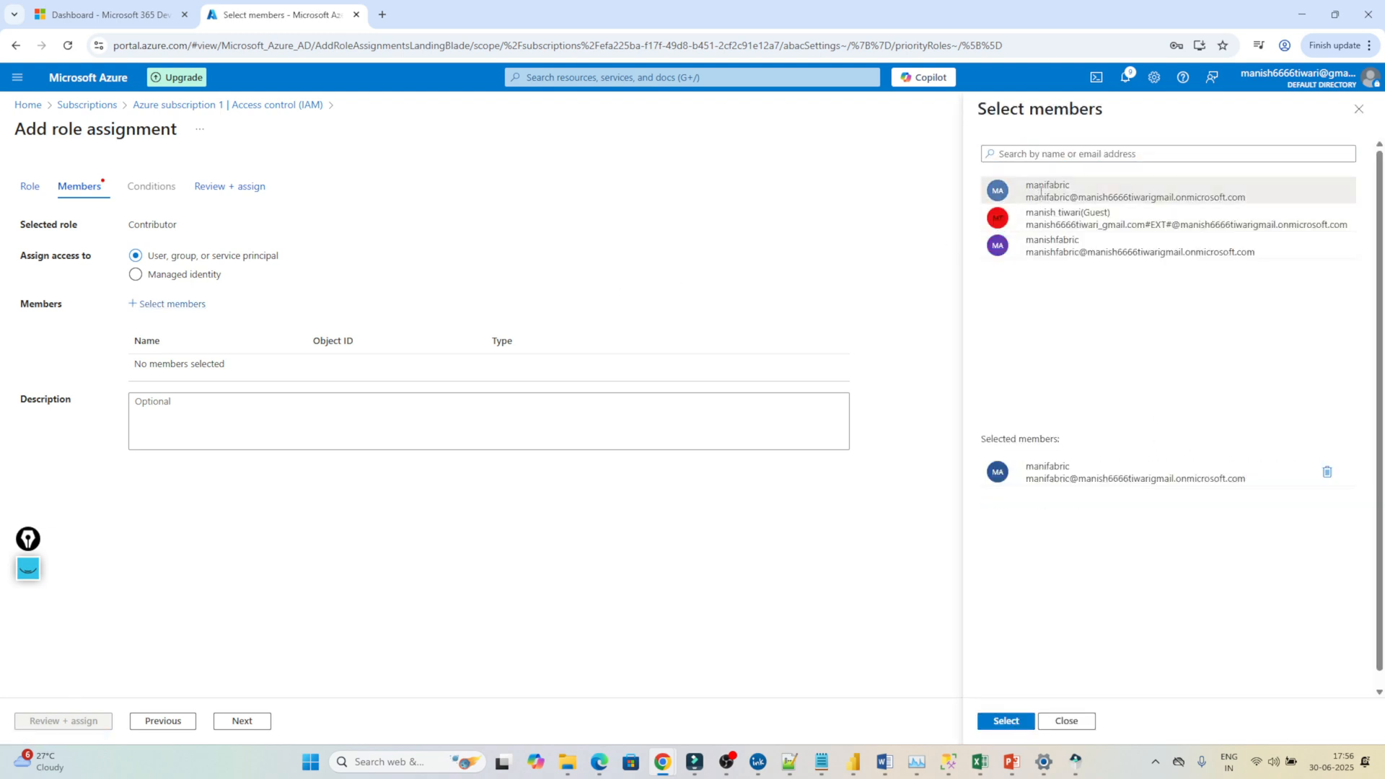
pyautogui.click(1006, 720)
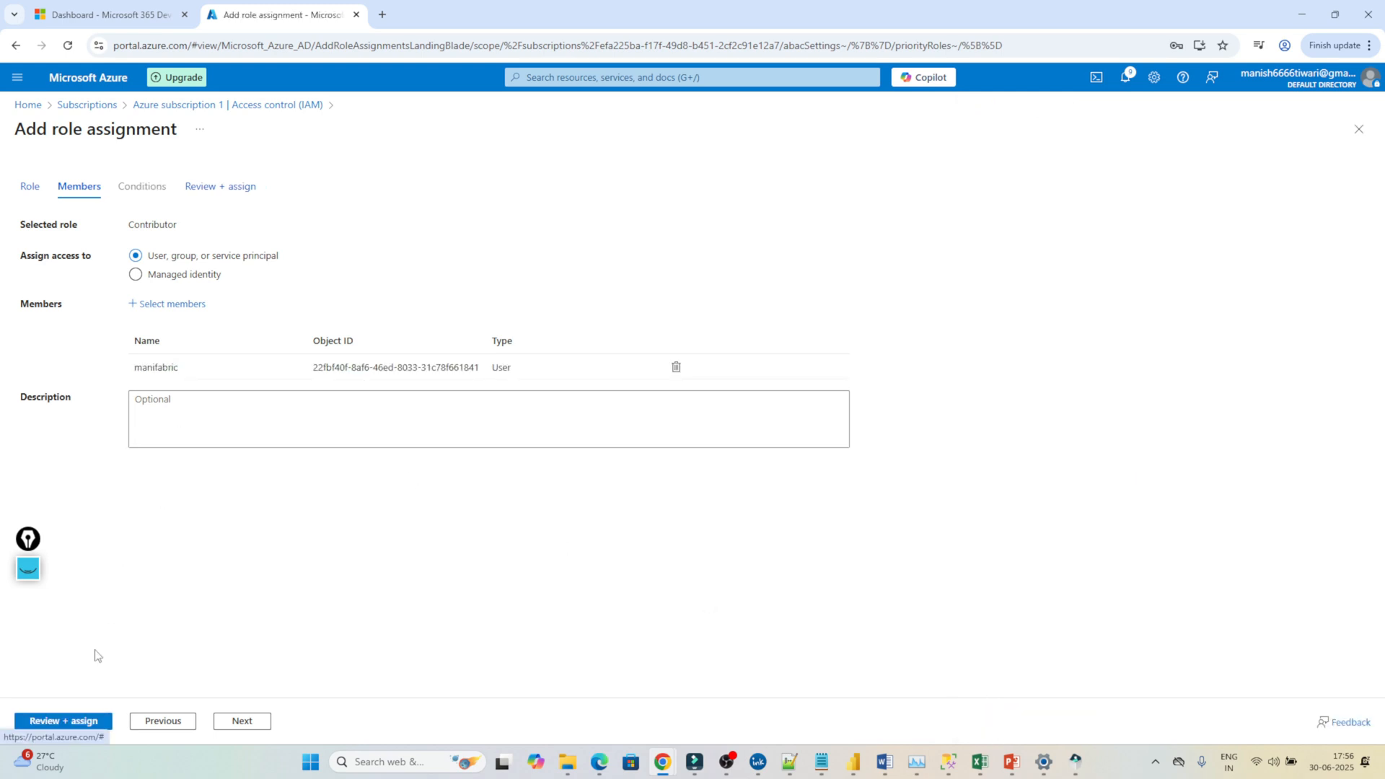
pyautogui.click(217, 189)
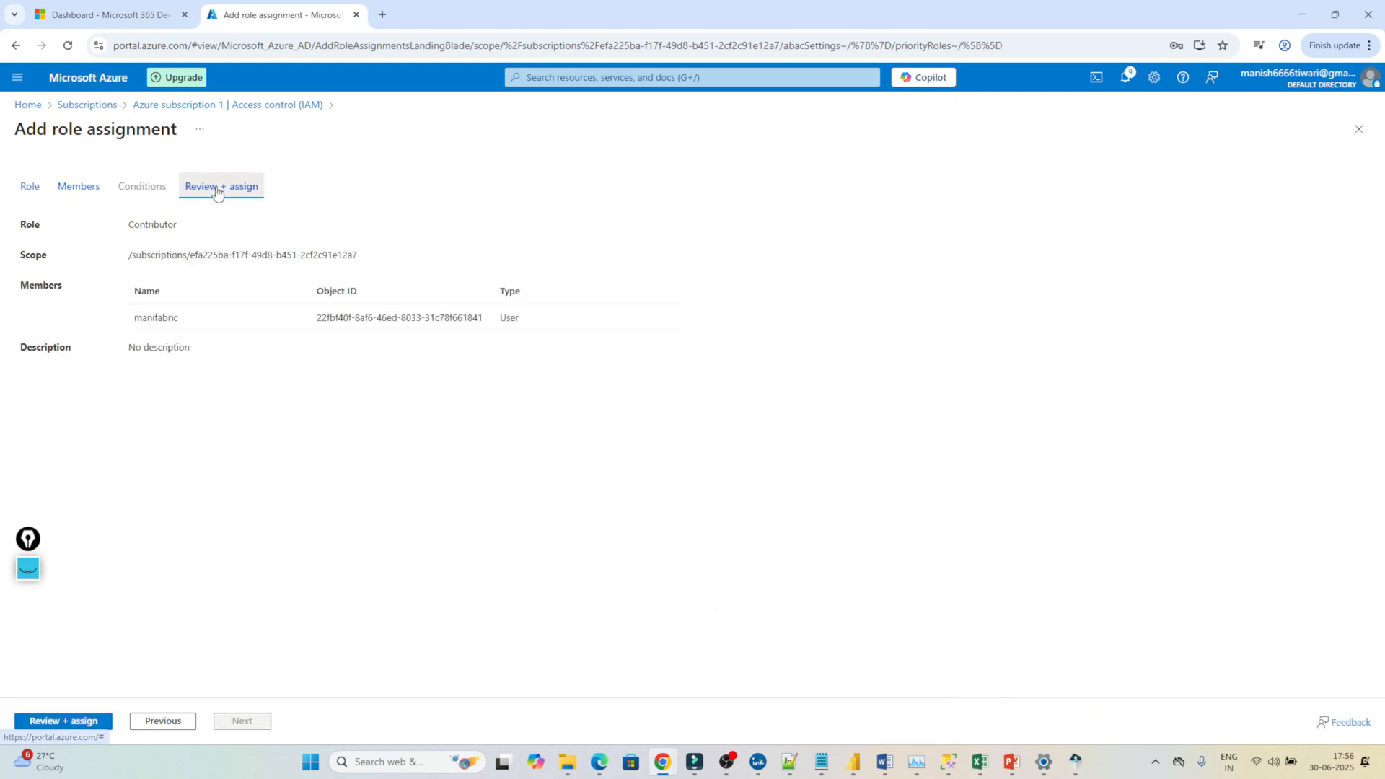
pyautogui.click(75, 722)
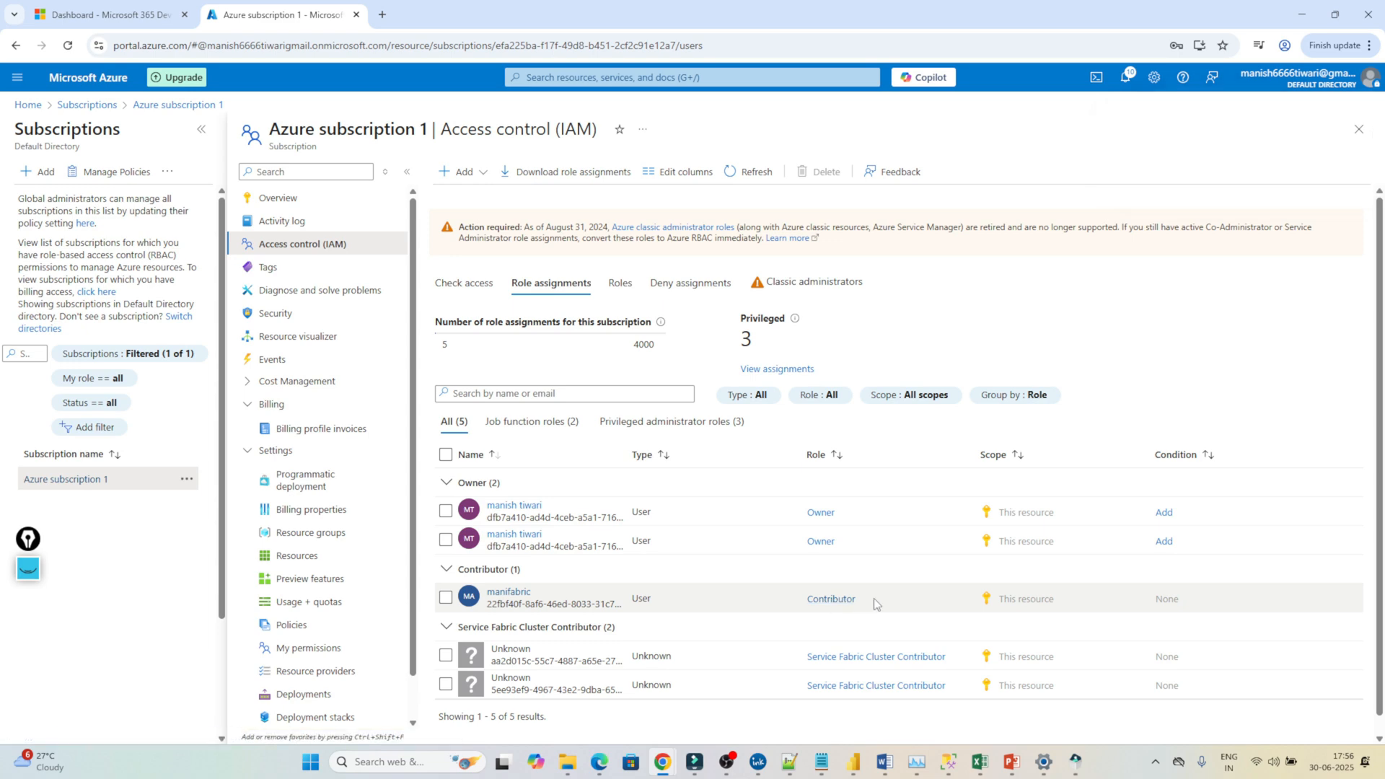
# Filter the subscription's resource providers by 'fabric' to confirm Microsoft.Fabric is Registered.
pyautogui.click(312, 673)
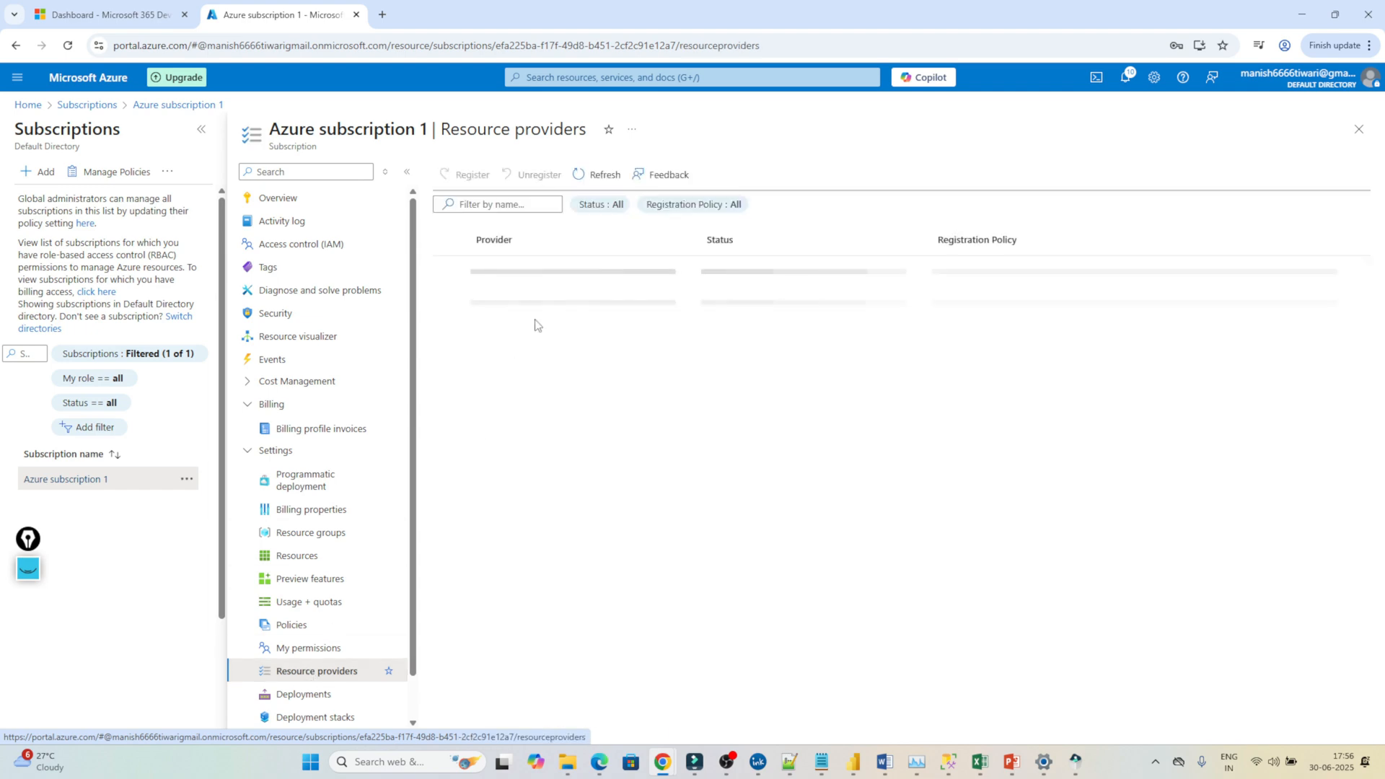
pyautogui.click(483, 206)
pyautogui.write('fab')
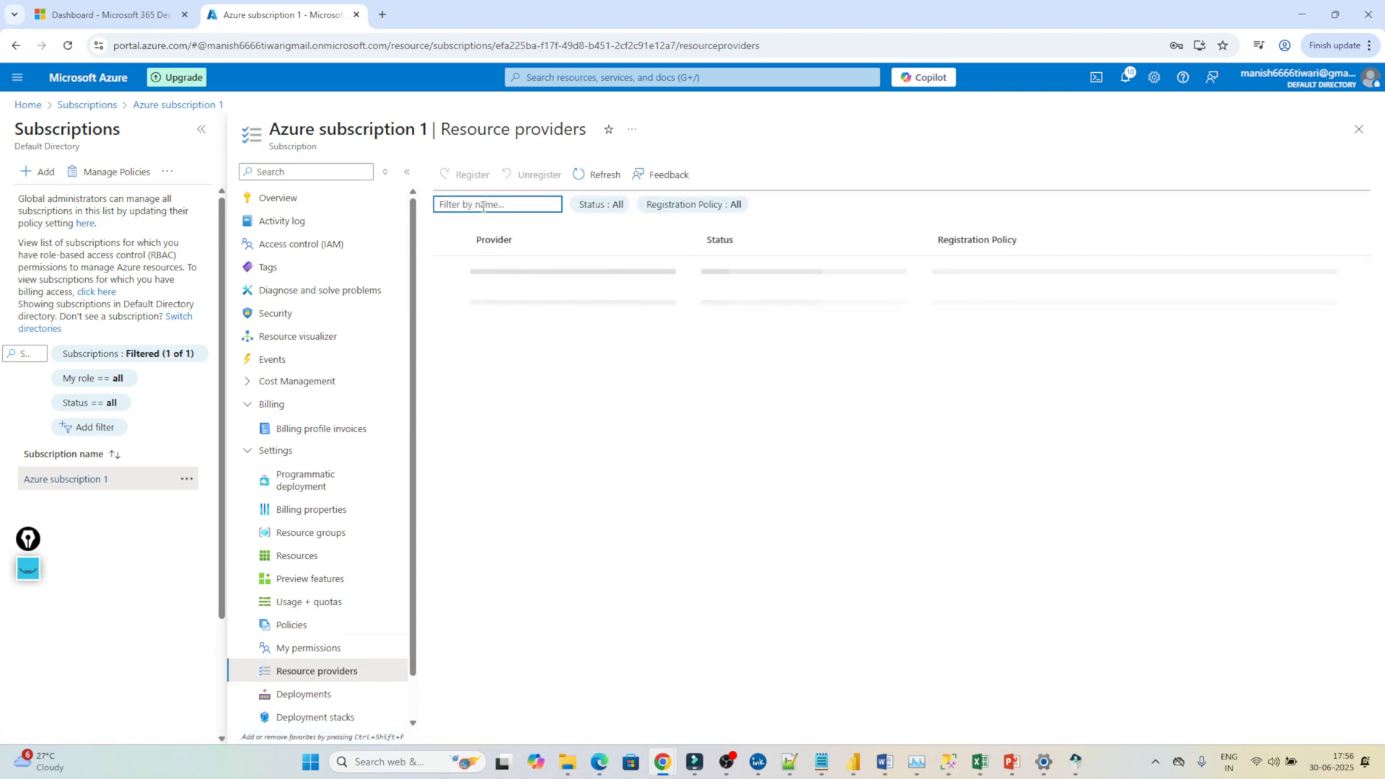
pyautogui.write('ric')
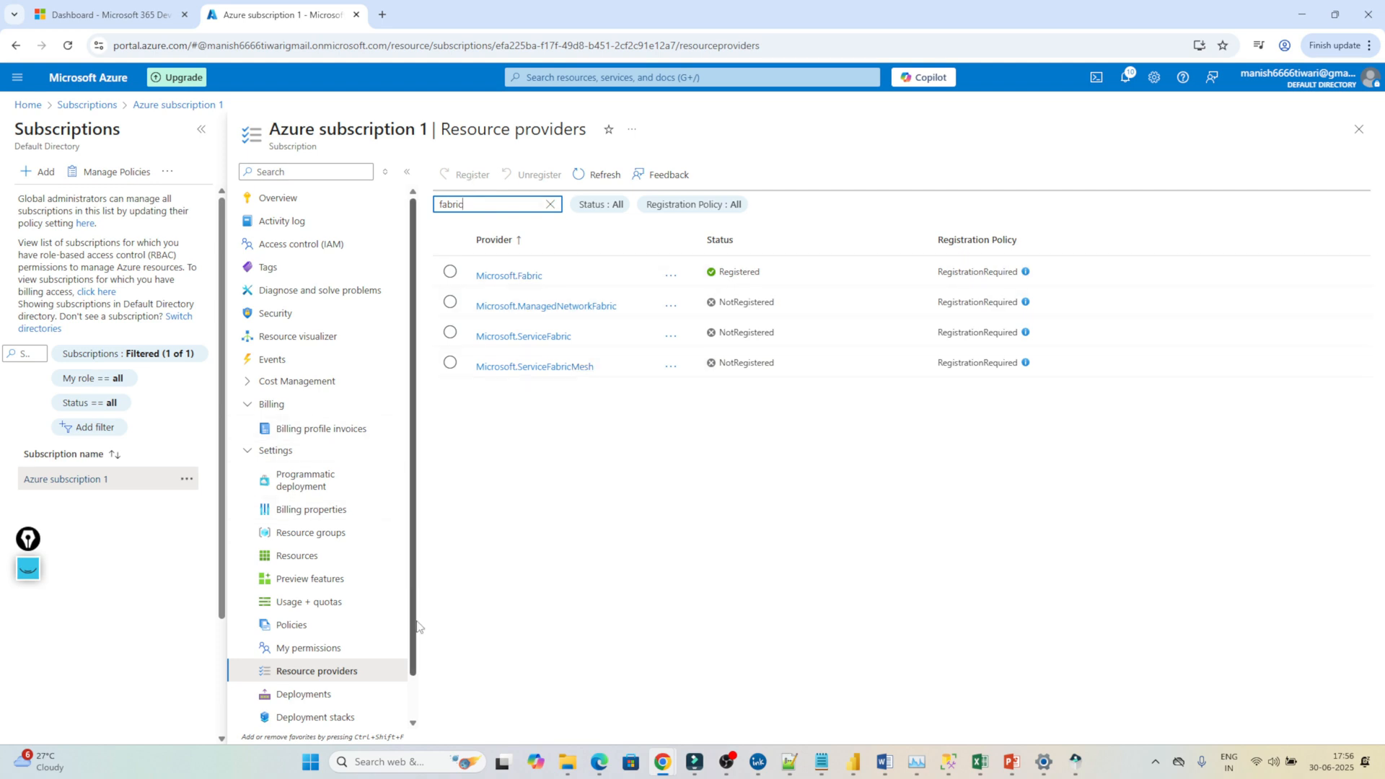
pyautogui.scroll(-2, 412, 700)
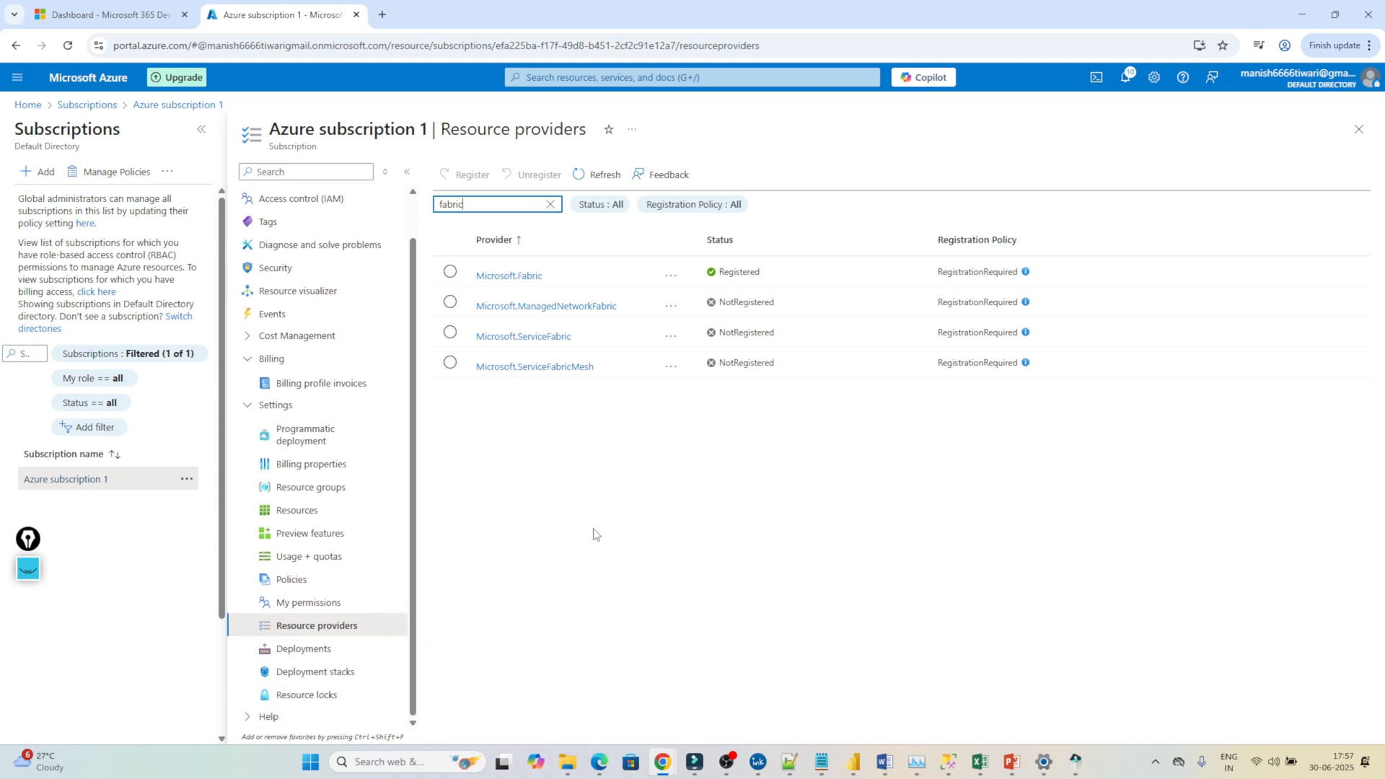
pyautogui.click(601, 77)
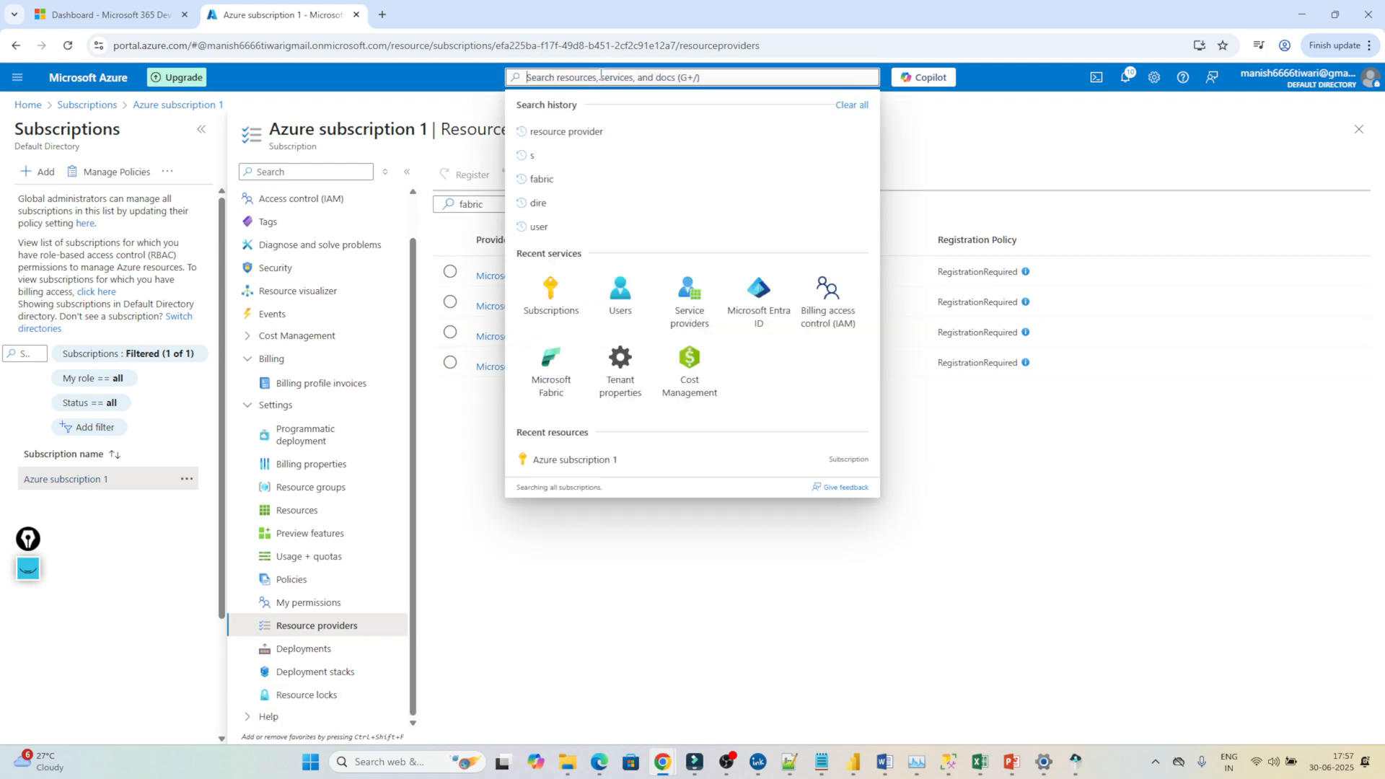
# Reopen Users with a widened principal name column and add a new Chrome tab beside it.
pyautogui.click(621, 295)
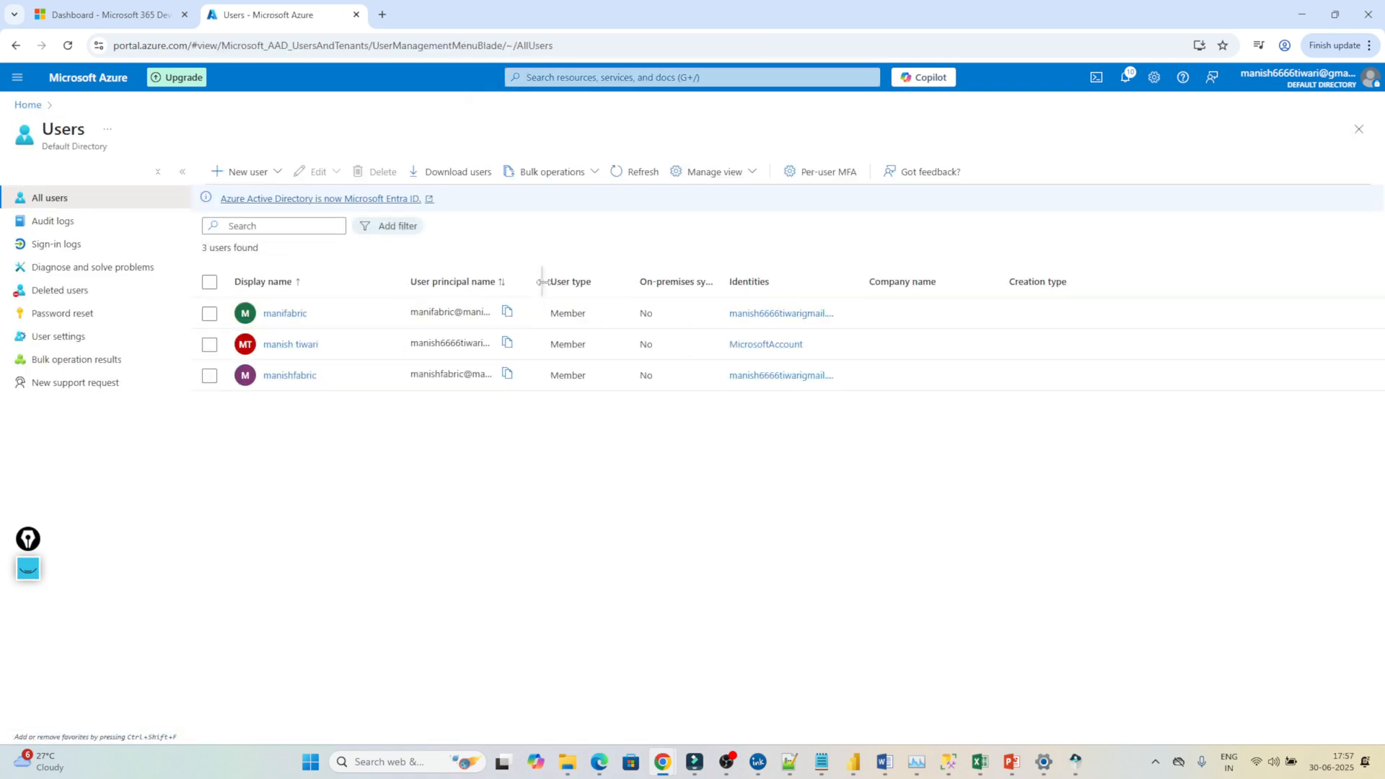
pyautogui.moveTo(542, 281); pyautogui.dragTo(749, 282)
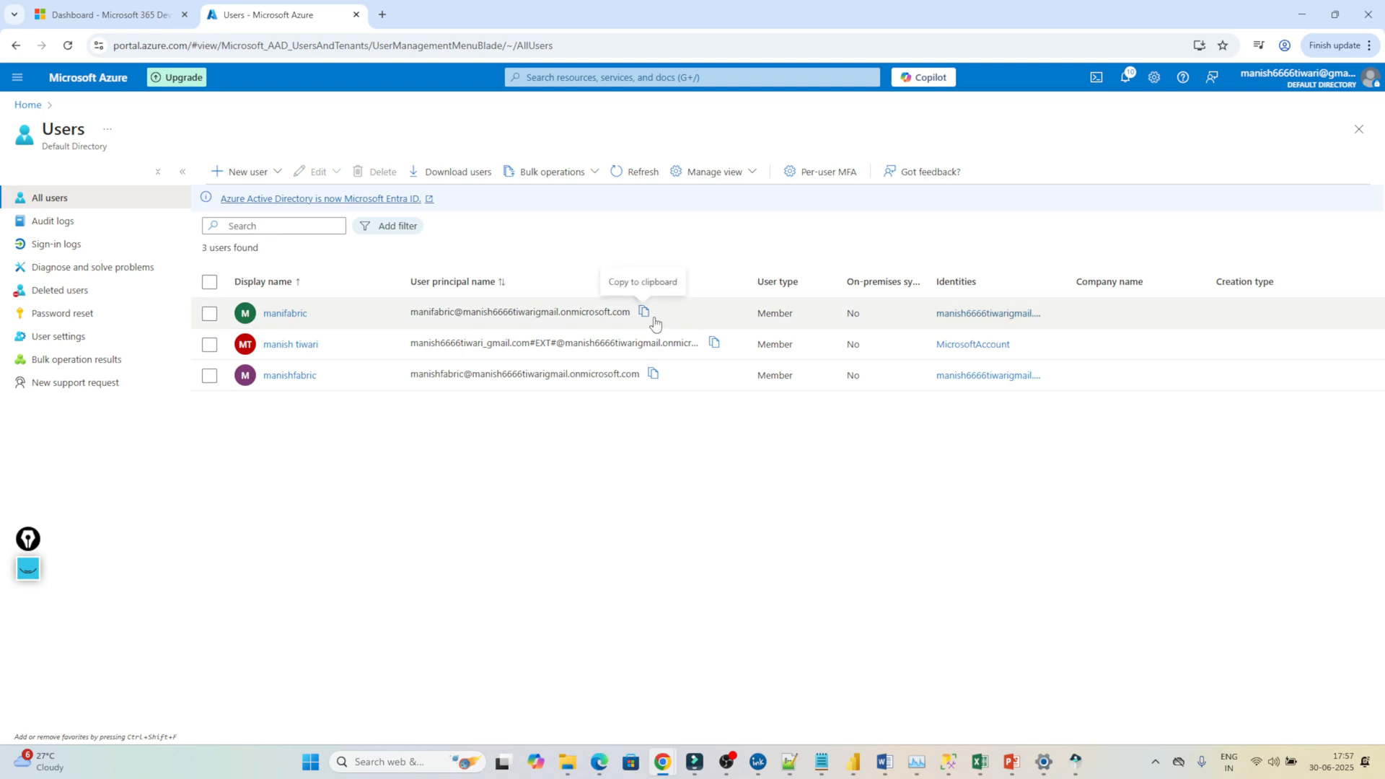
pyautogui.rightClick(291, 16)
pyautogui.click(329, 30)
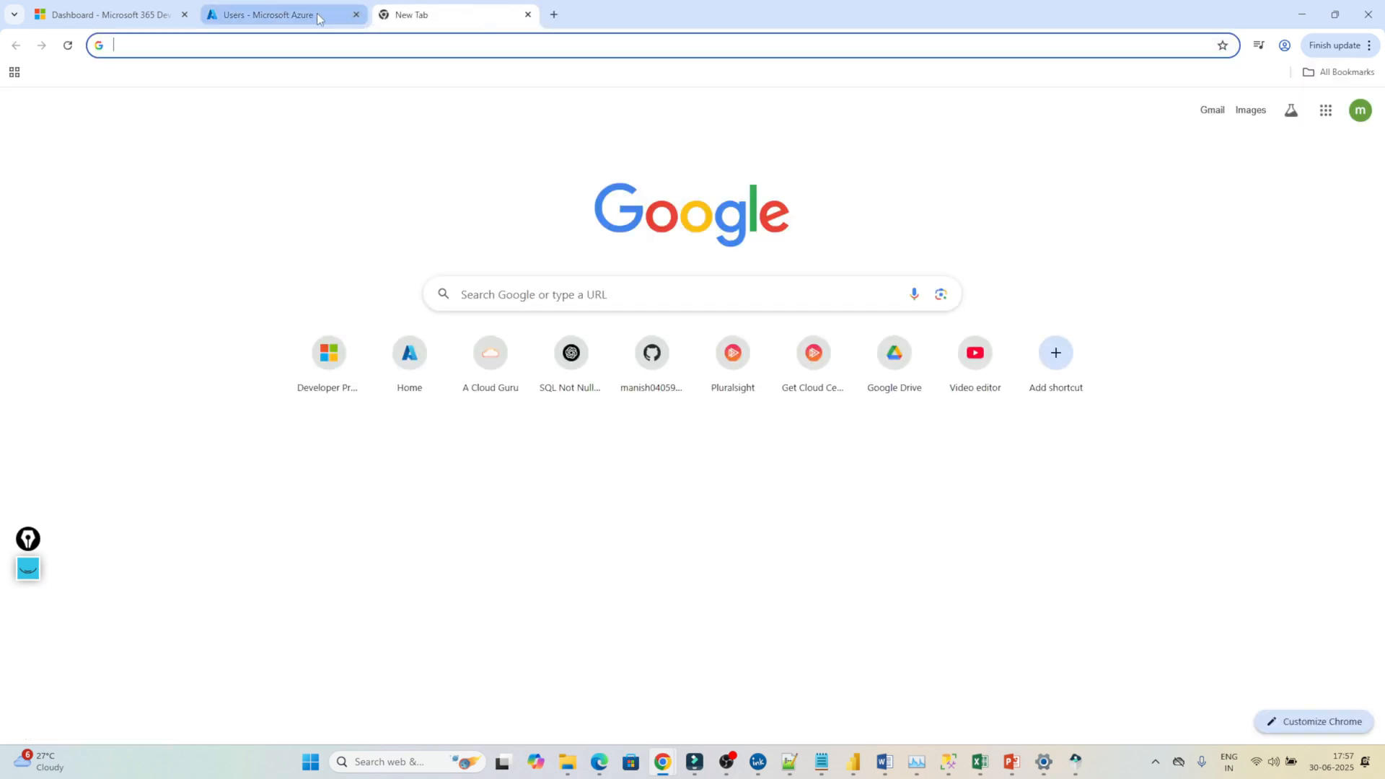
# Copy the new user's principal name and load the Azure portal in the new tab.
pyautogui.click(317, 15)
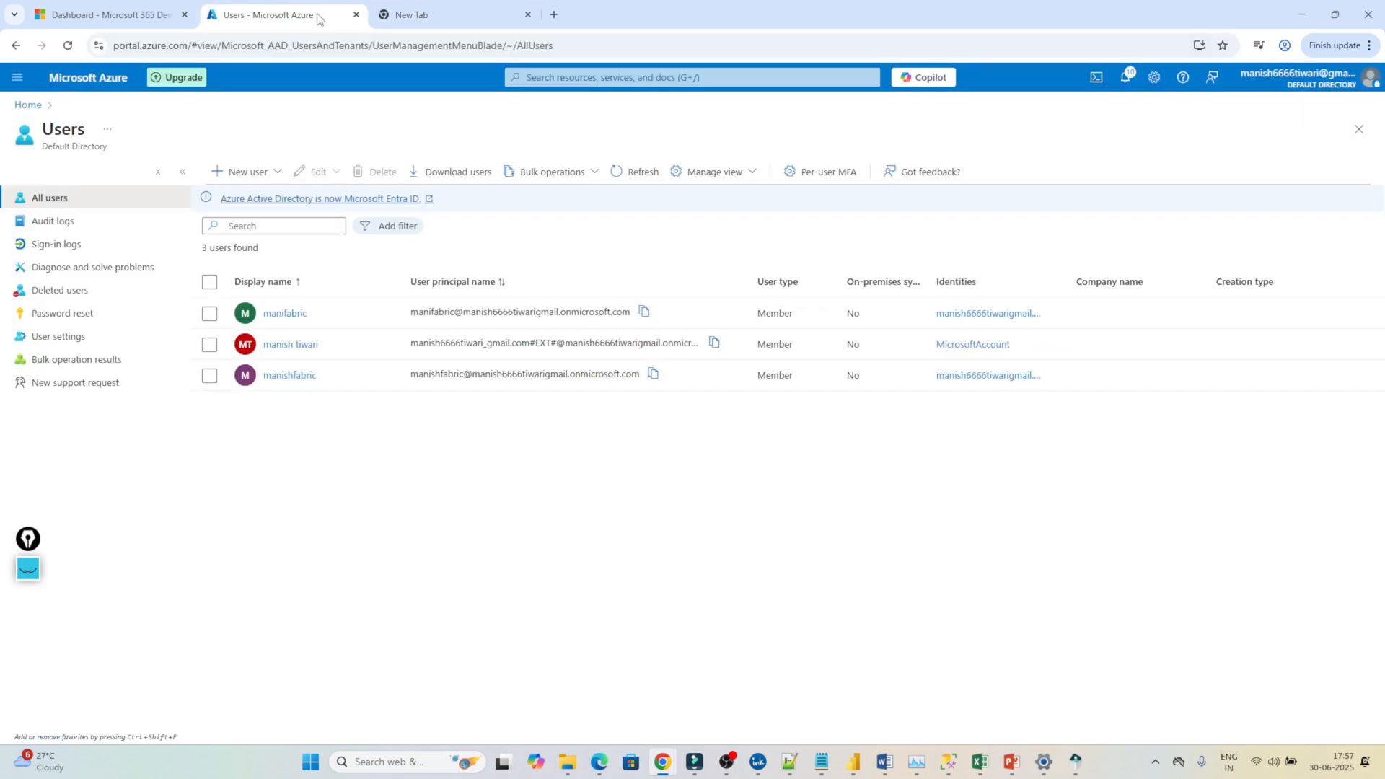
pyautogui.click(645, 314)
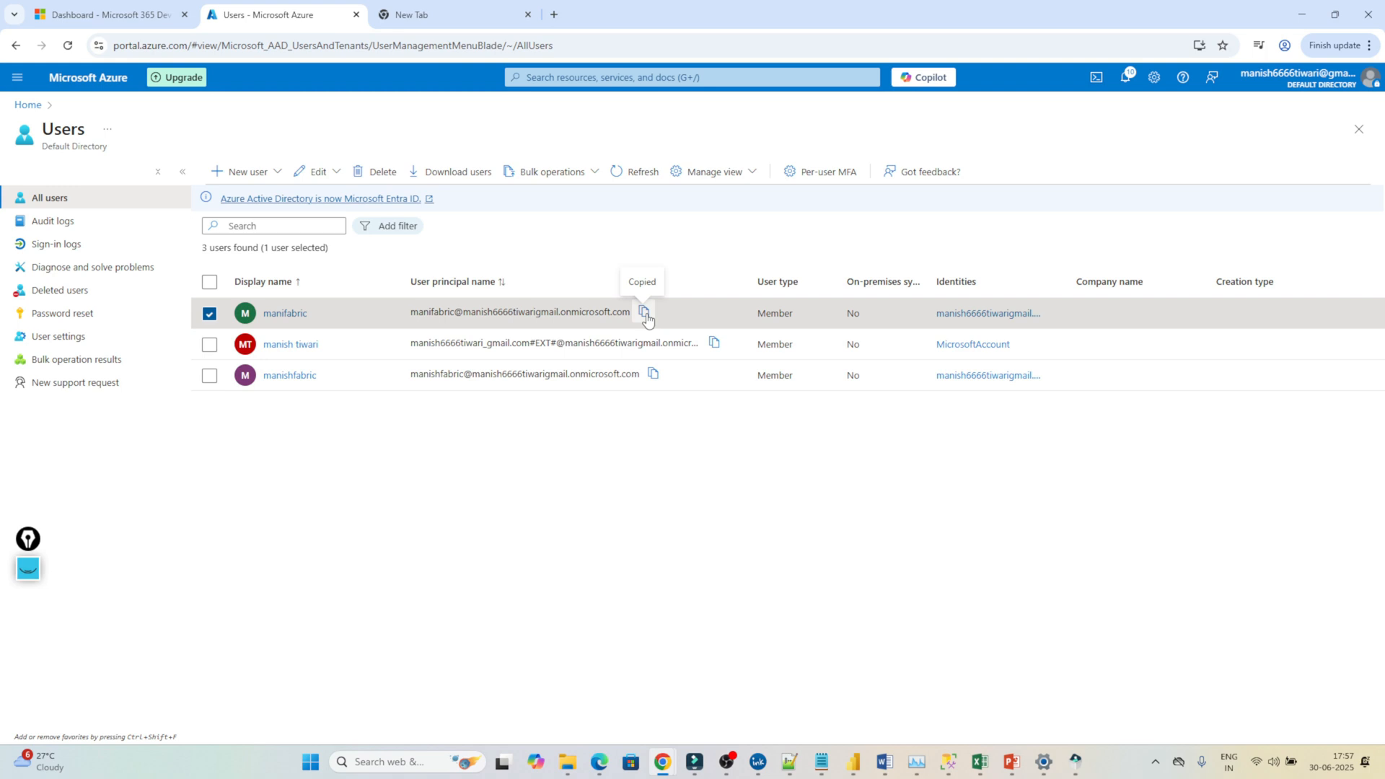
pyautogui.click(417, 8)
pyautogui.write('po')
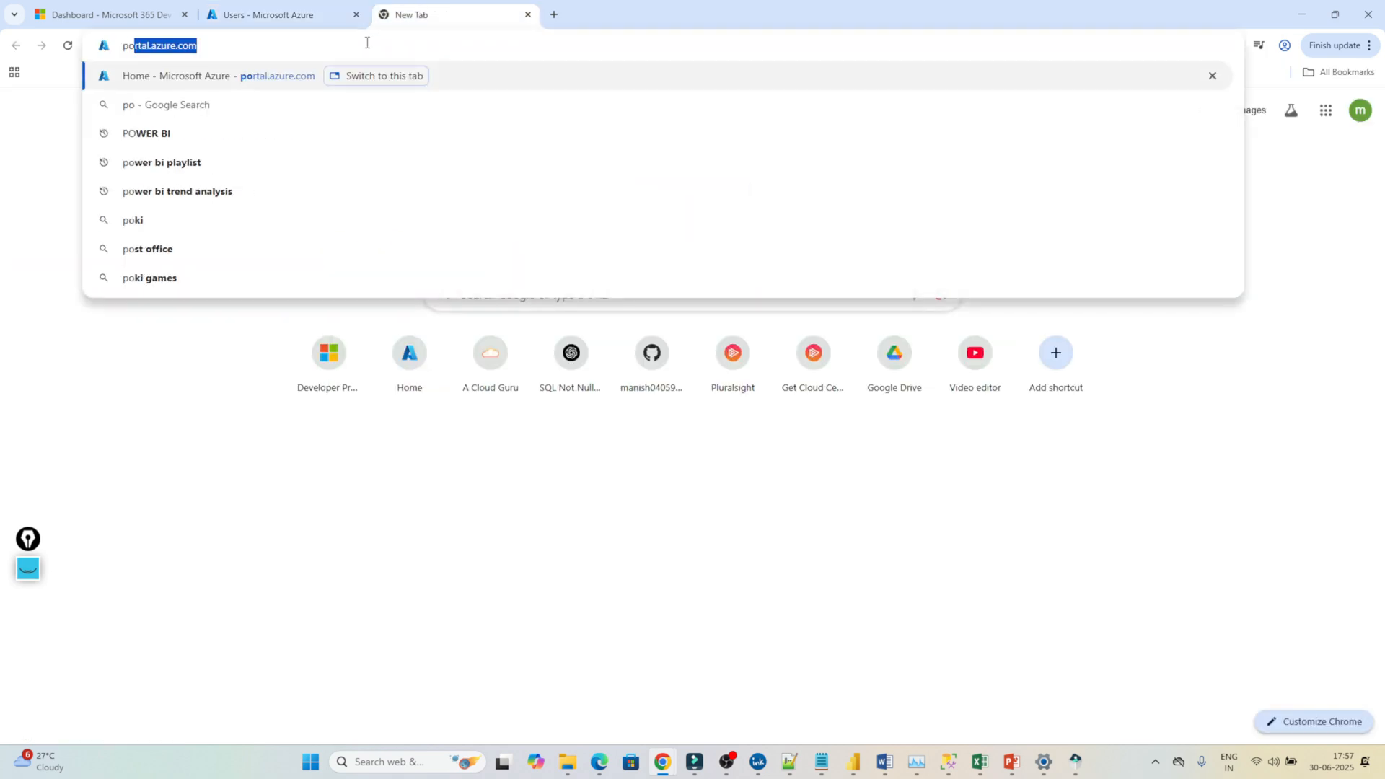
pyautogui.press('Return')
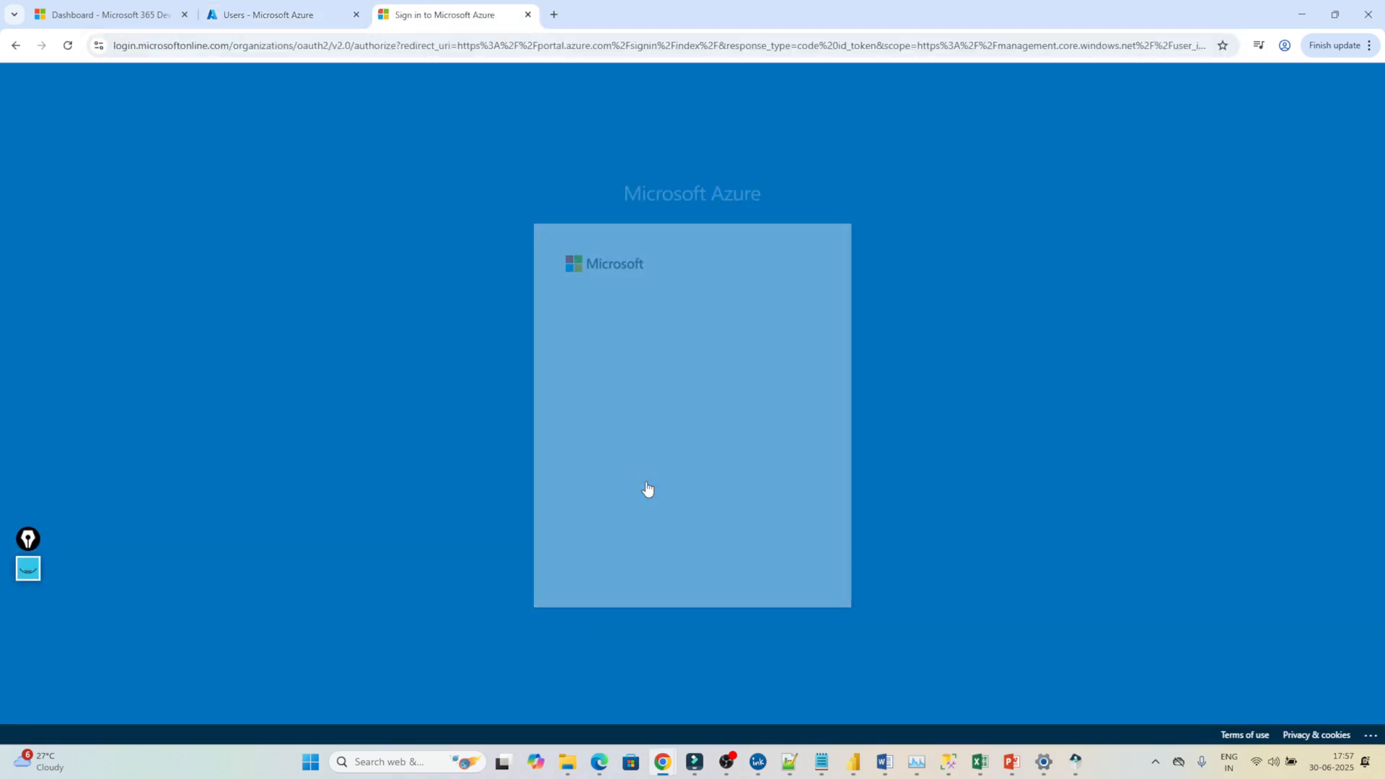
# Sign in as another account using the new user's principal name and temporary password.
pyautogui.click(619, 542)
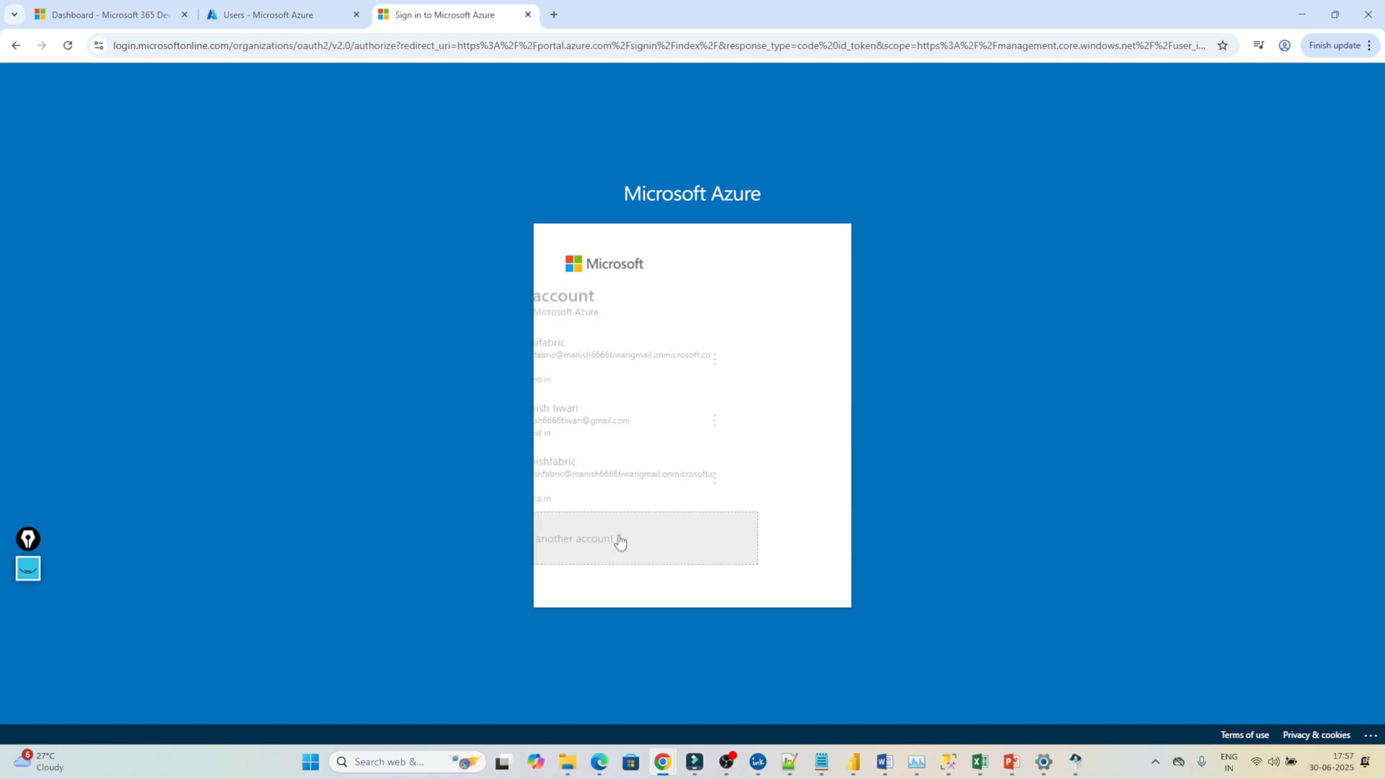
pyautogui.hotkey('ctrl', 'v')
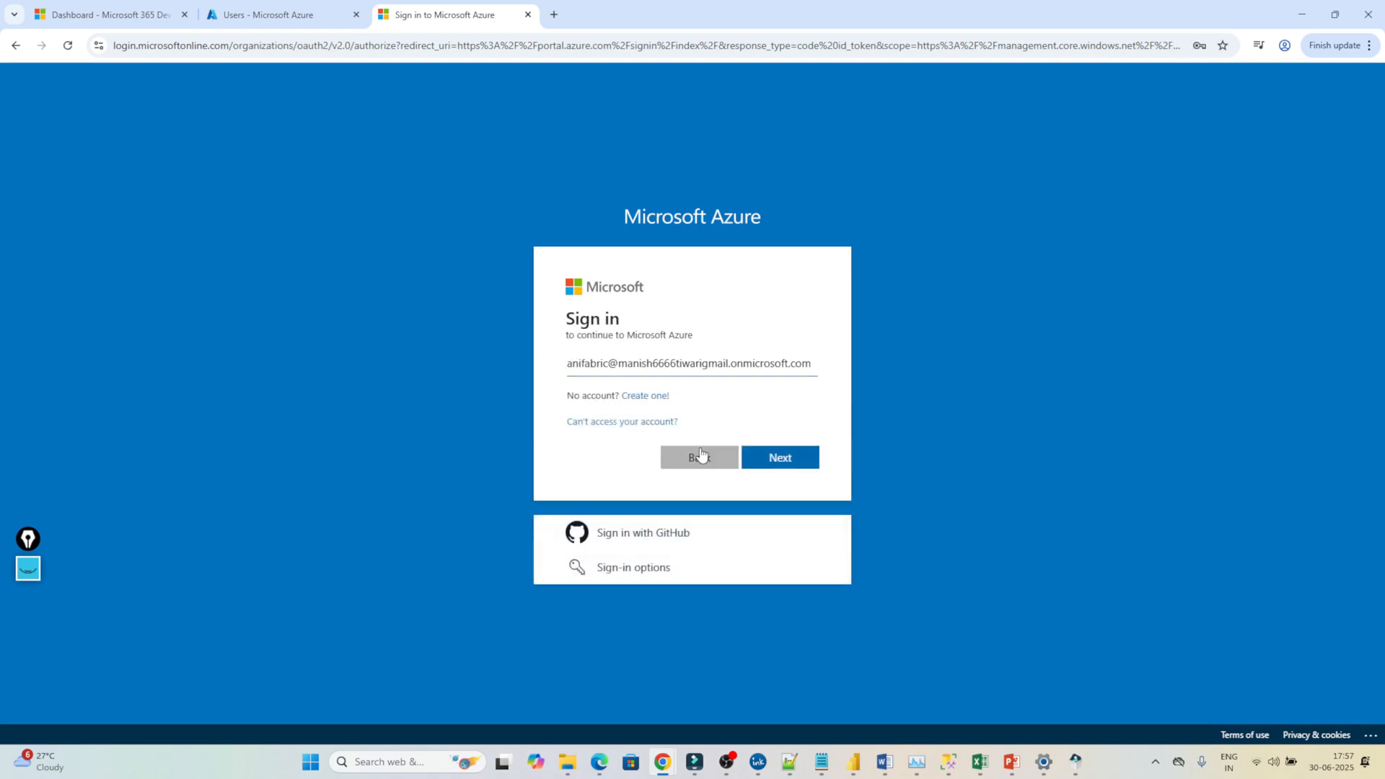
pyautogui.click(768, 459)
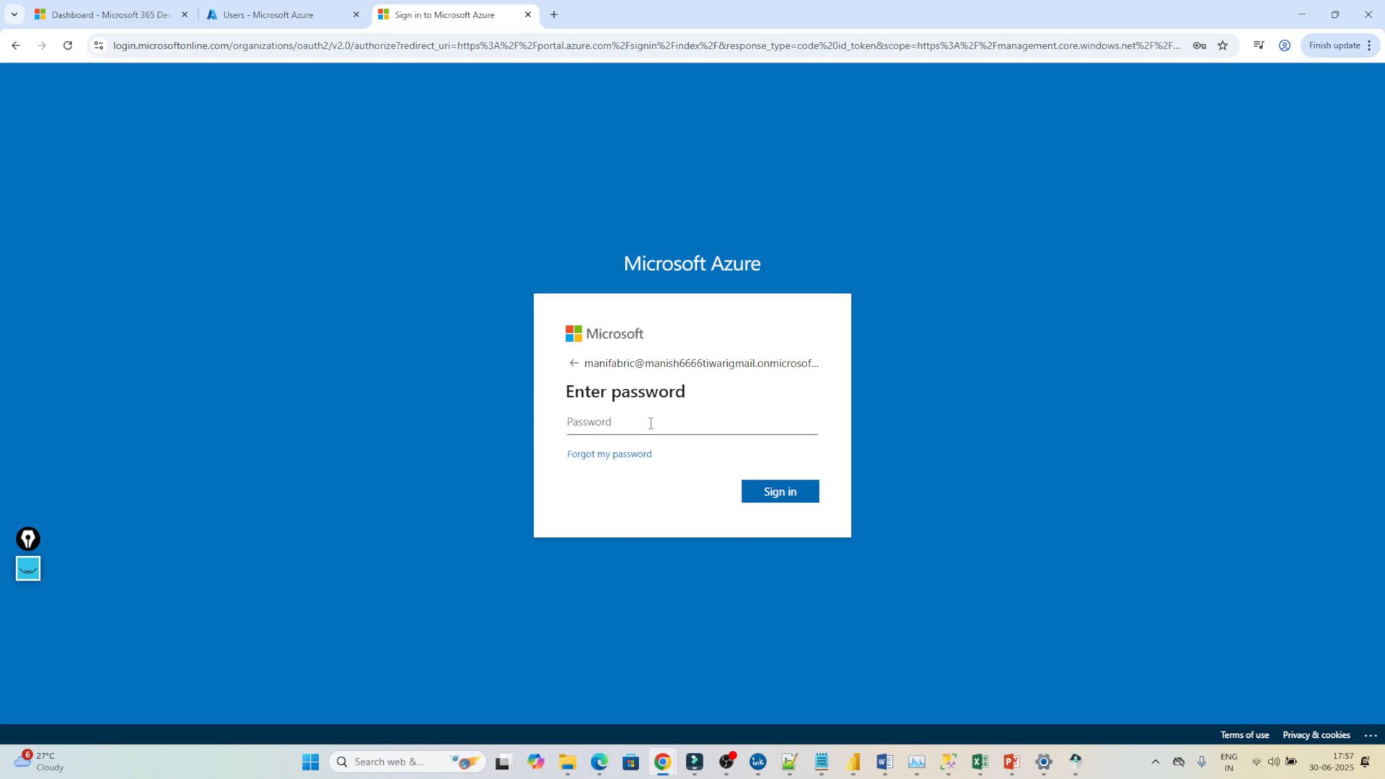
pyautogui.write('••')
pyautogui.press('Return')
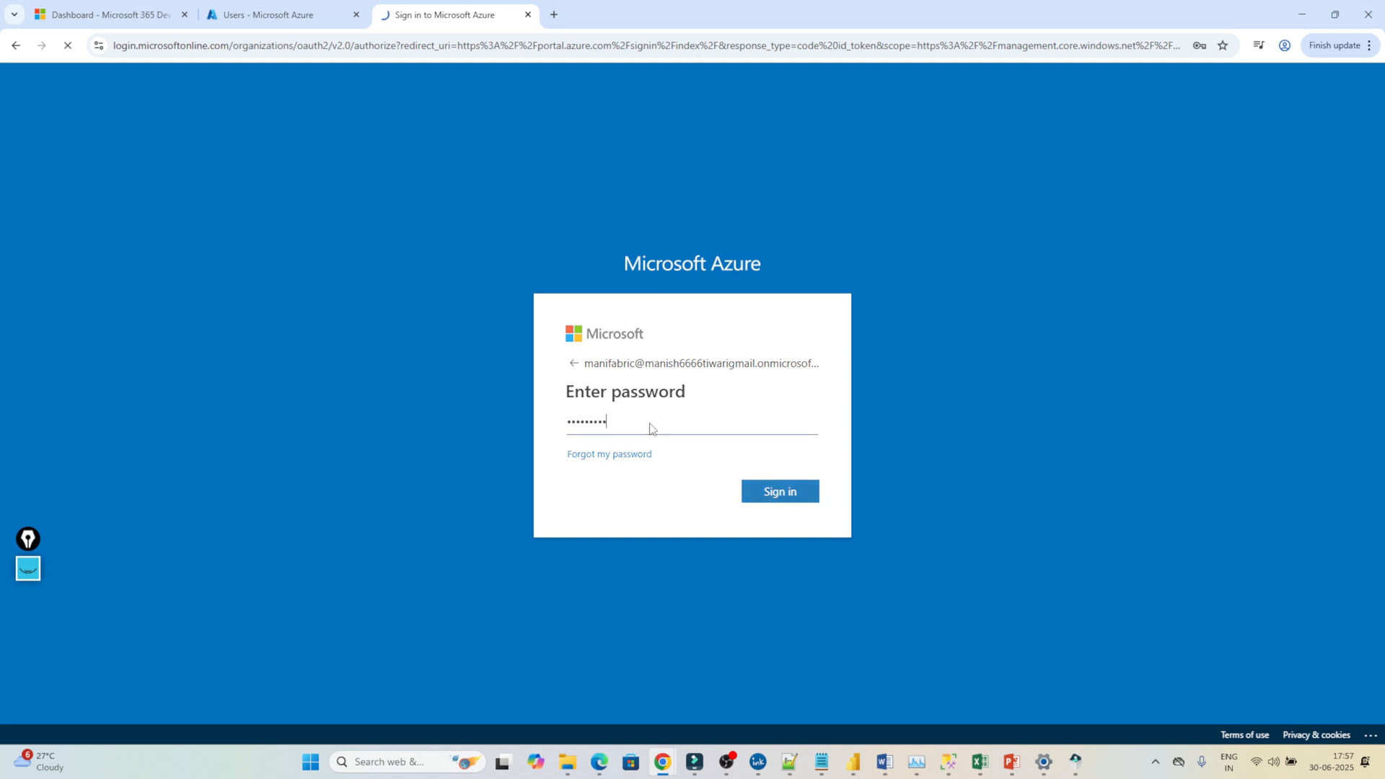
# Replace the first-time password on the Update your password form.
pyautogui.click(612, 428)
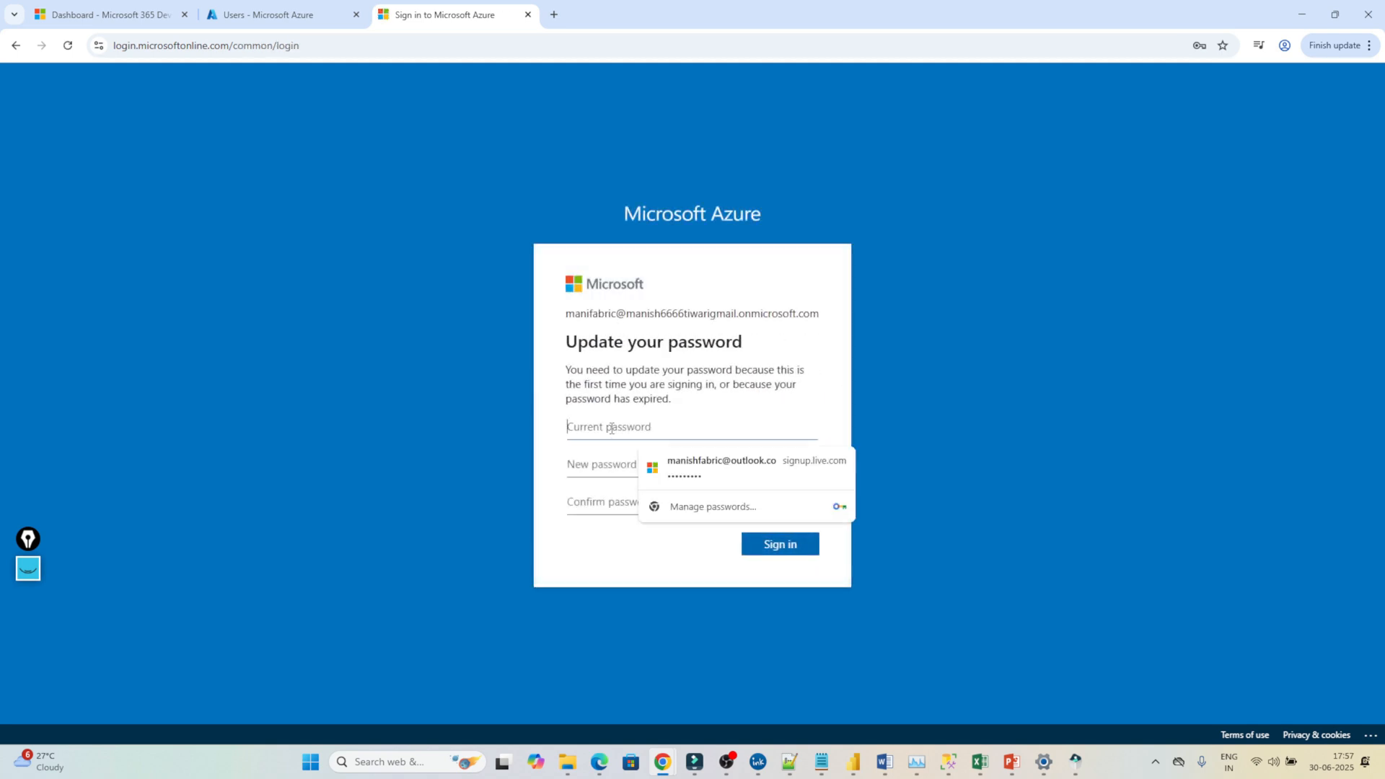
pyautogui.write('•')
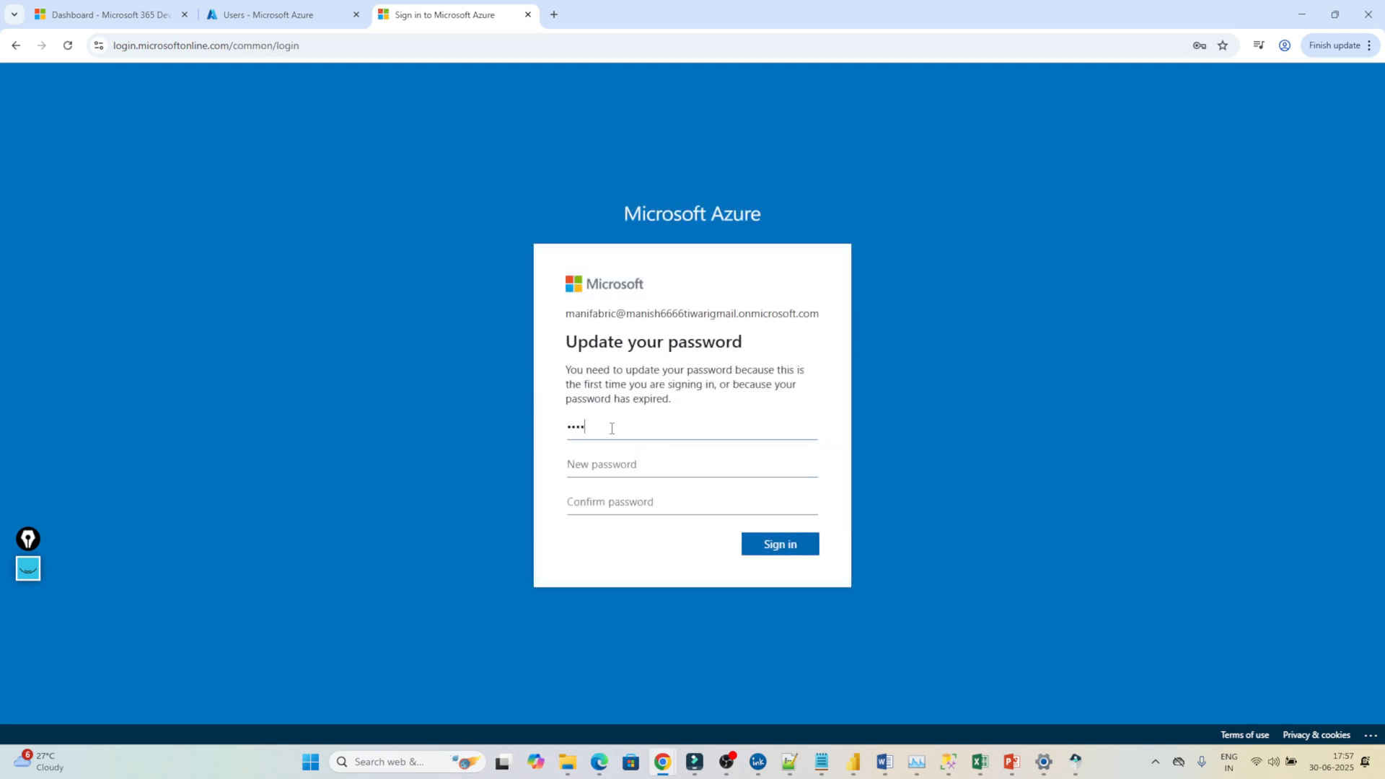
pyautogui.write('•••••••')
pyautogui.click(778, 546)
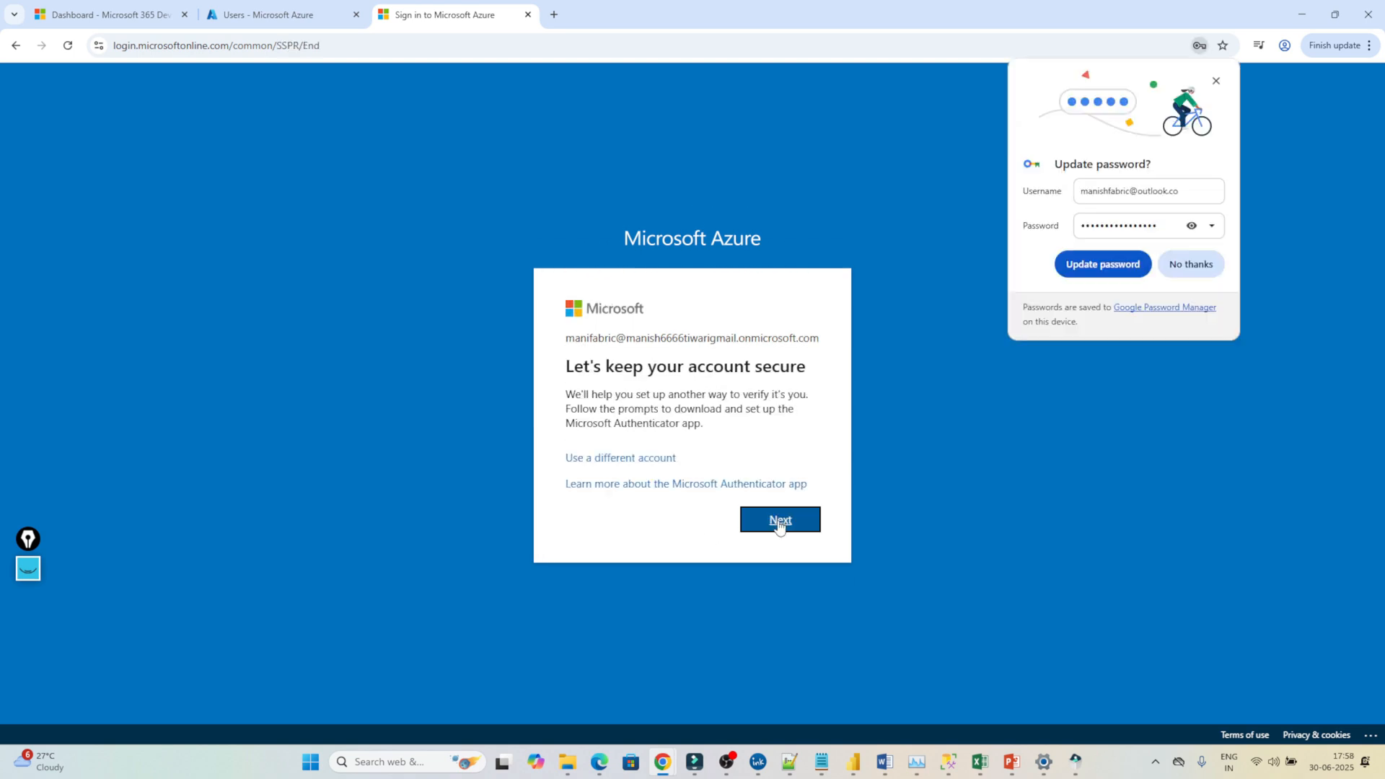
# Pair Microsoft Authenticator via QR code and approved notification, then finish security setup.
pyautogui.click(780, 521)
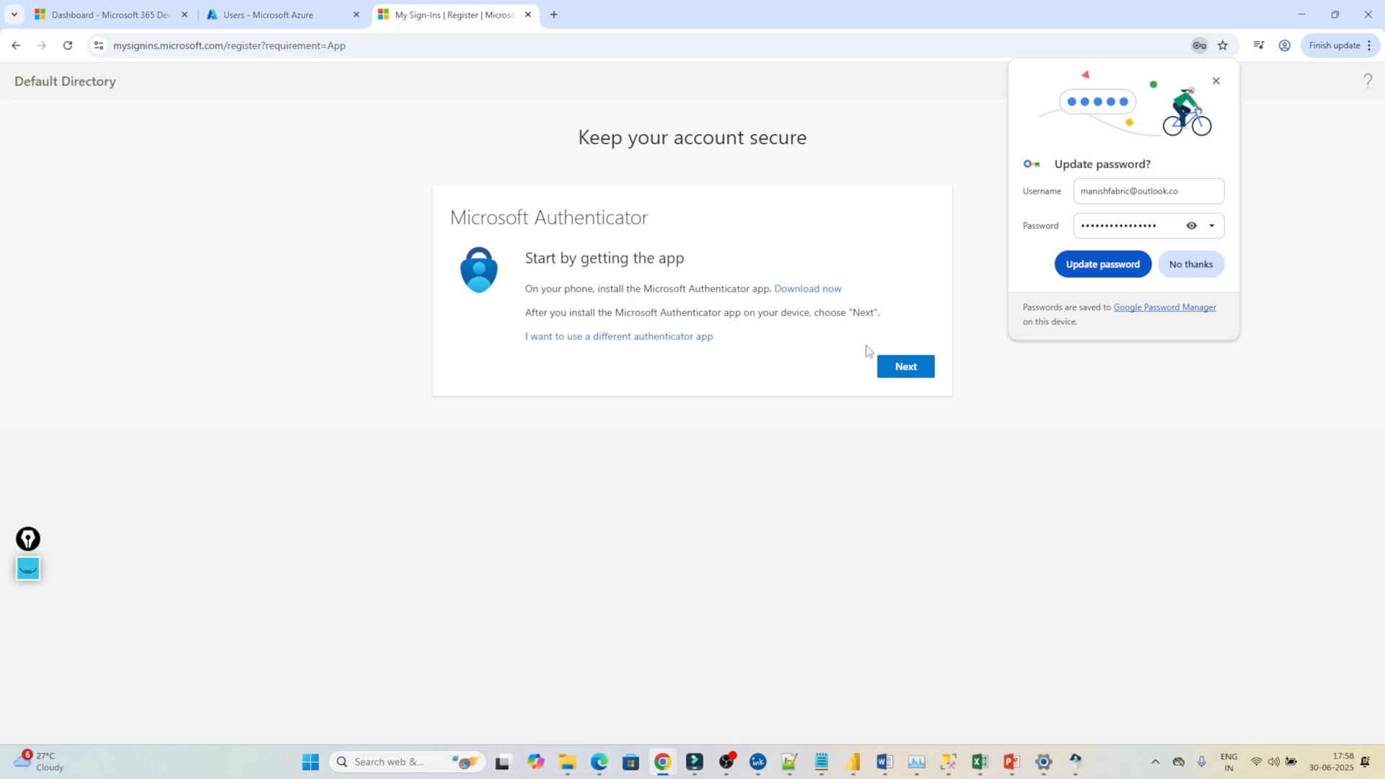
pyautogui.click(904, 370)
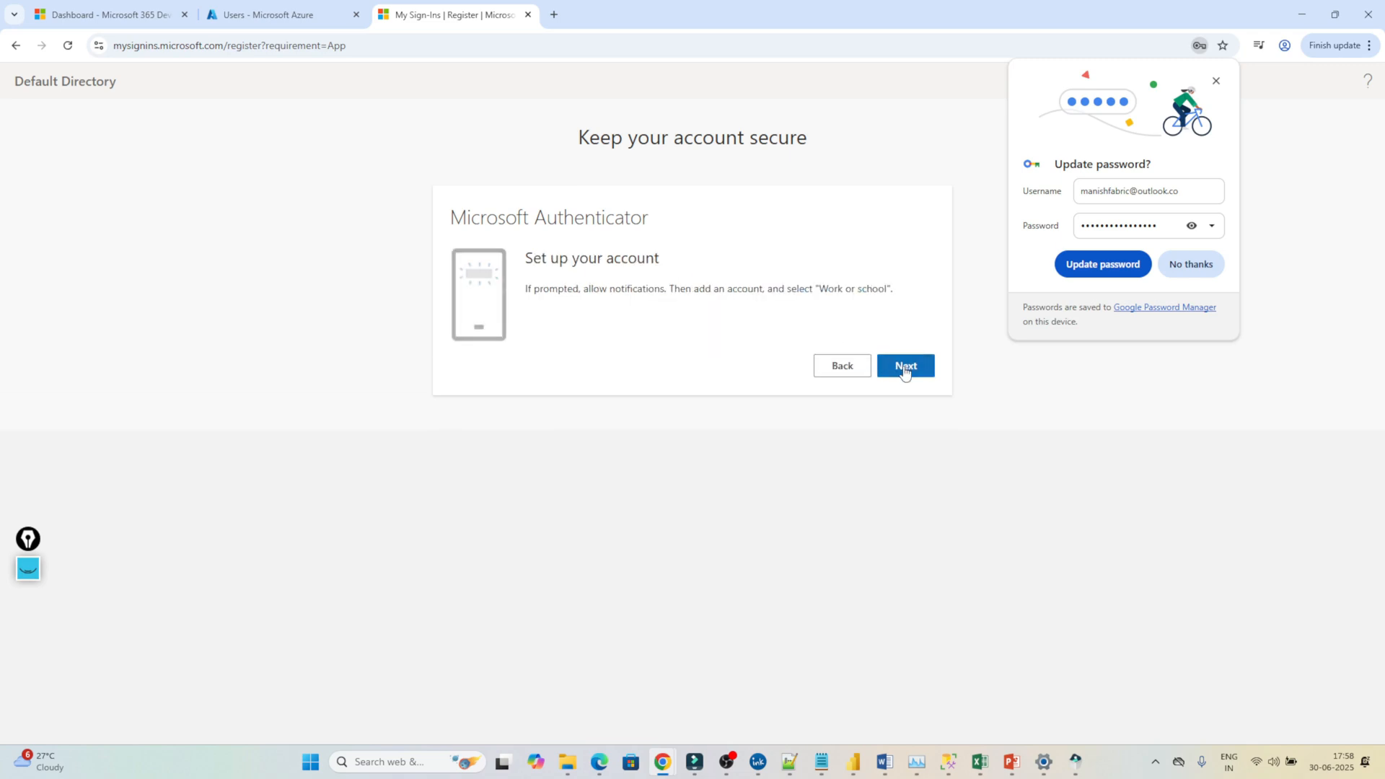
pyautogui.click(906, 370)
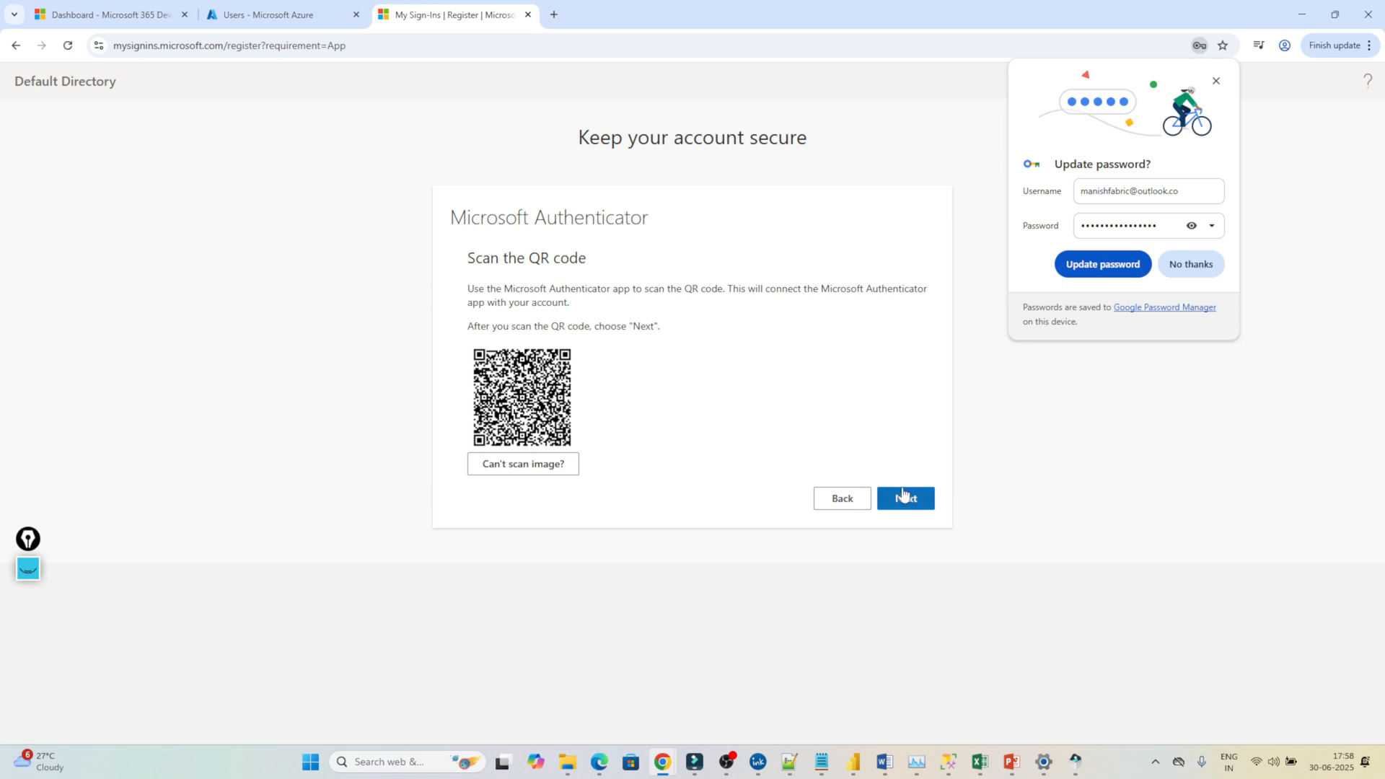
pyautogui.click(1218, 84)
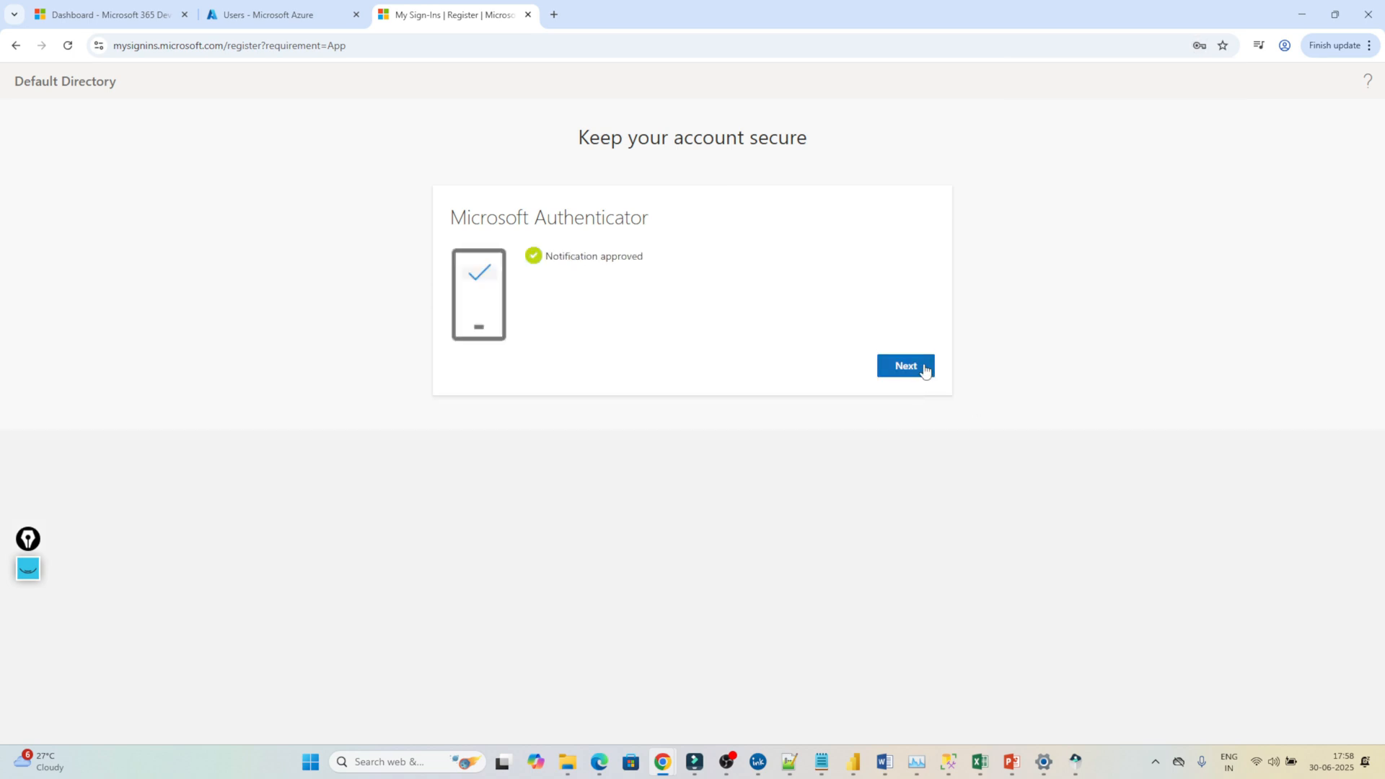
pyautogui.click(926, 371)
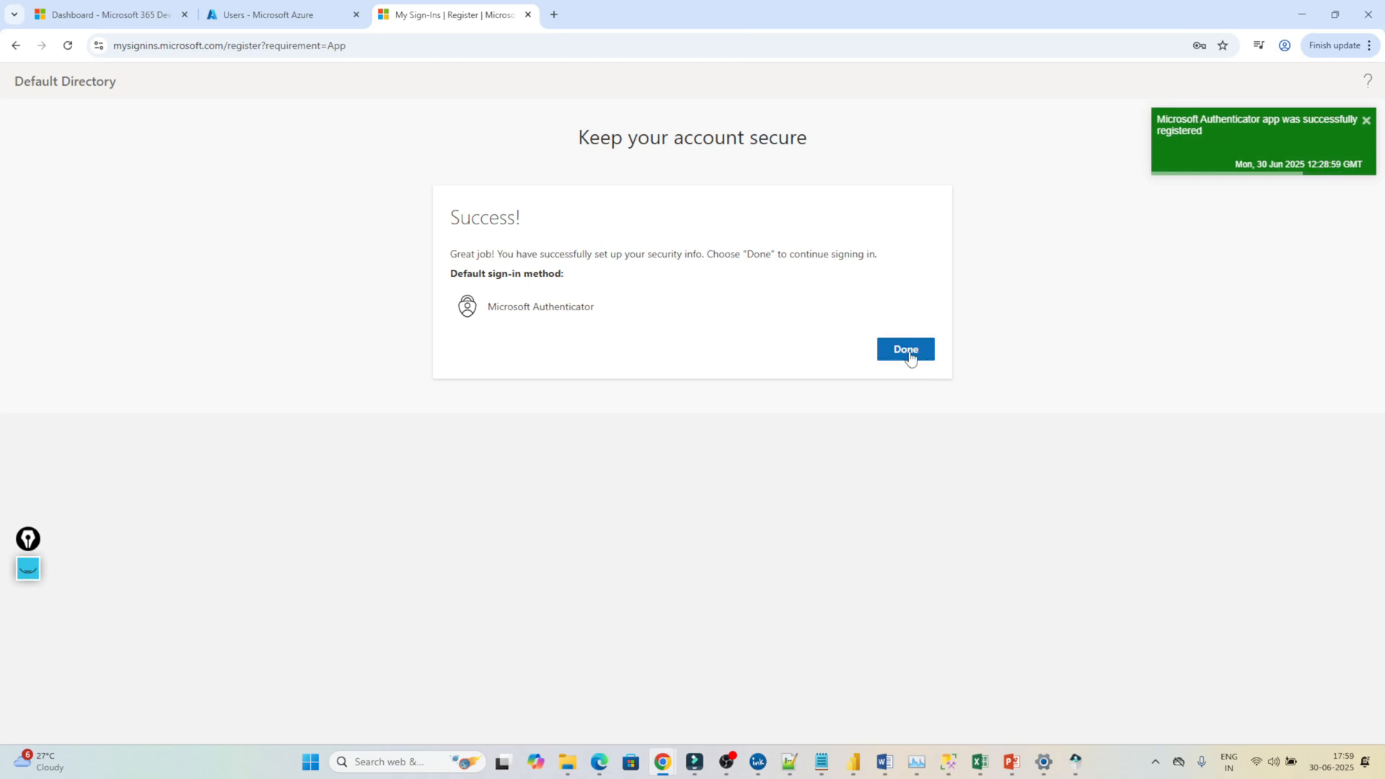
pyautogui.click(910, 357)
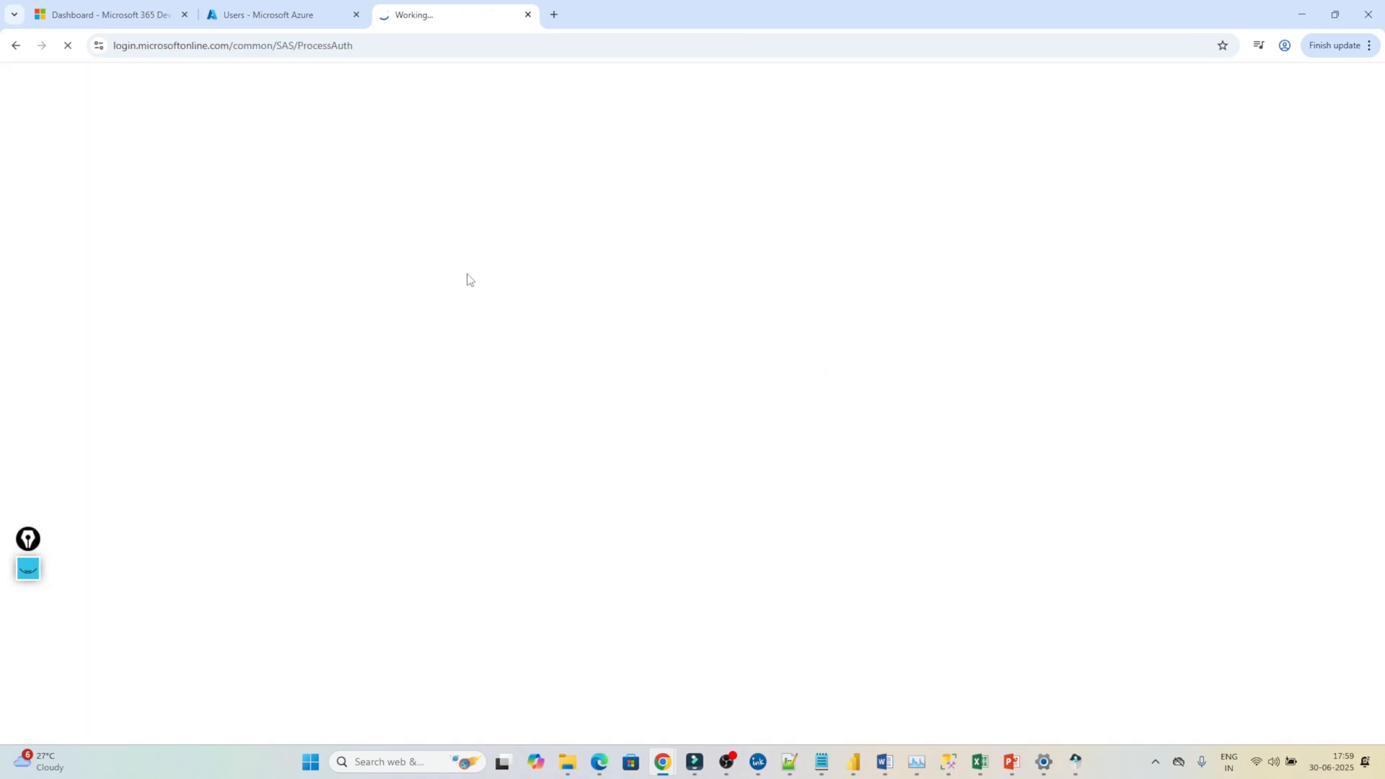
# In the new user's Azure tab, dismiss the welcome tour and search 'fabr' for Microsoft Fabric capacities.
pyautogui.click(277, 3)
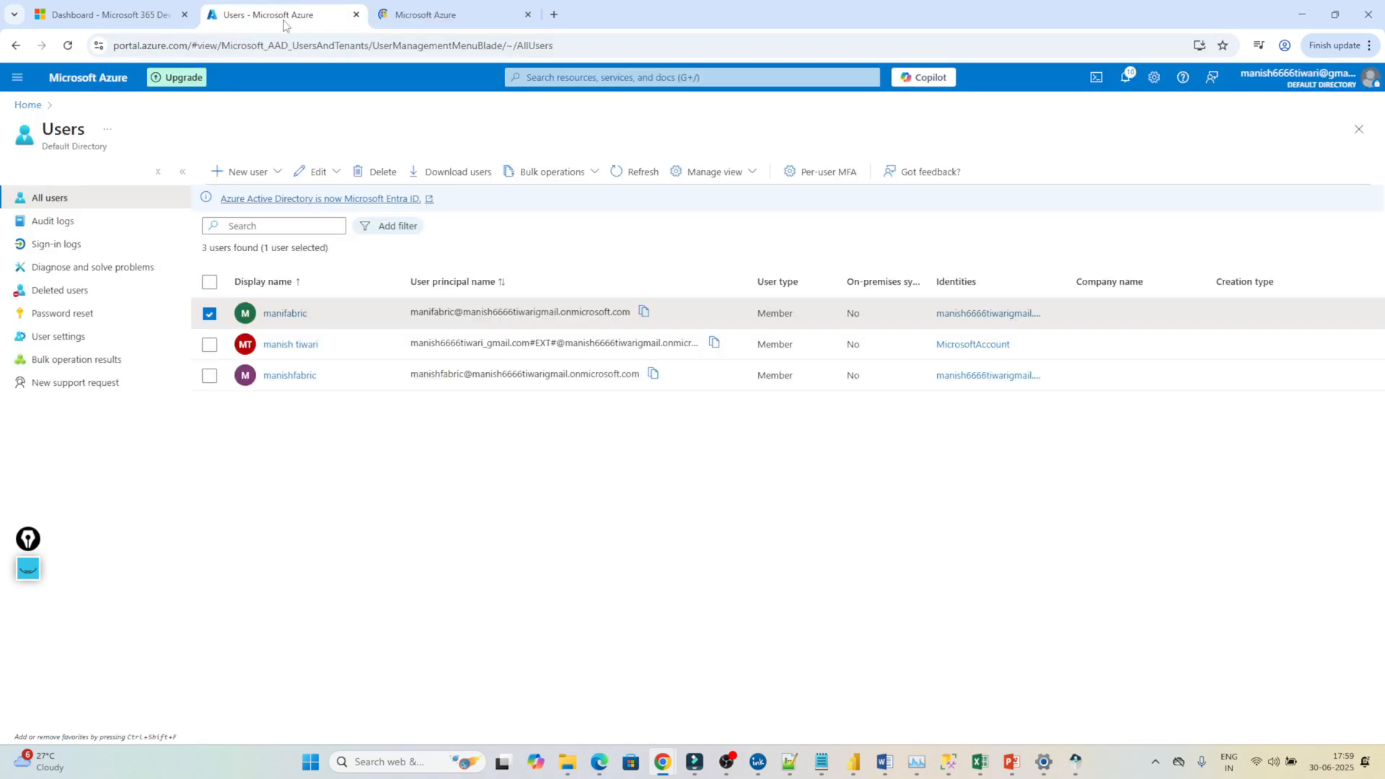
pyautogui.click(436, 6)
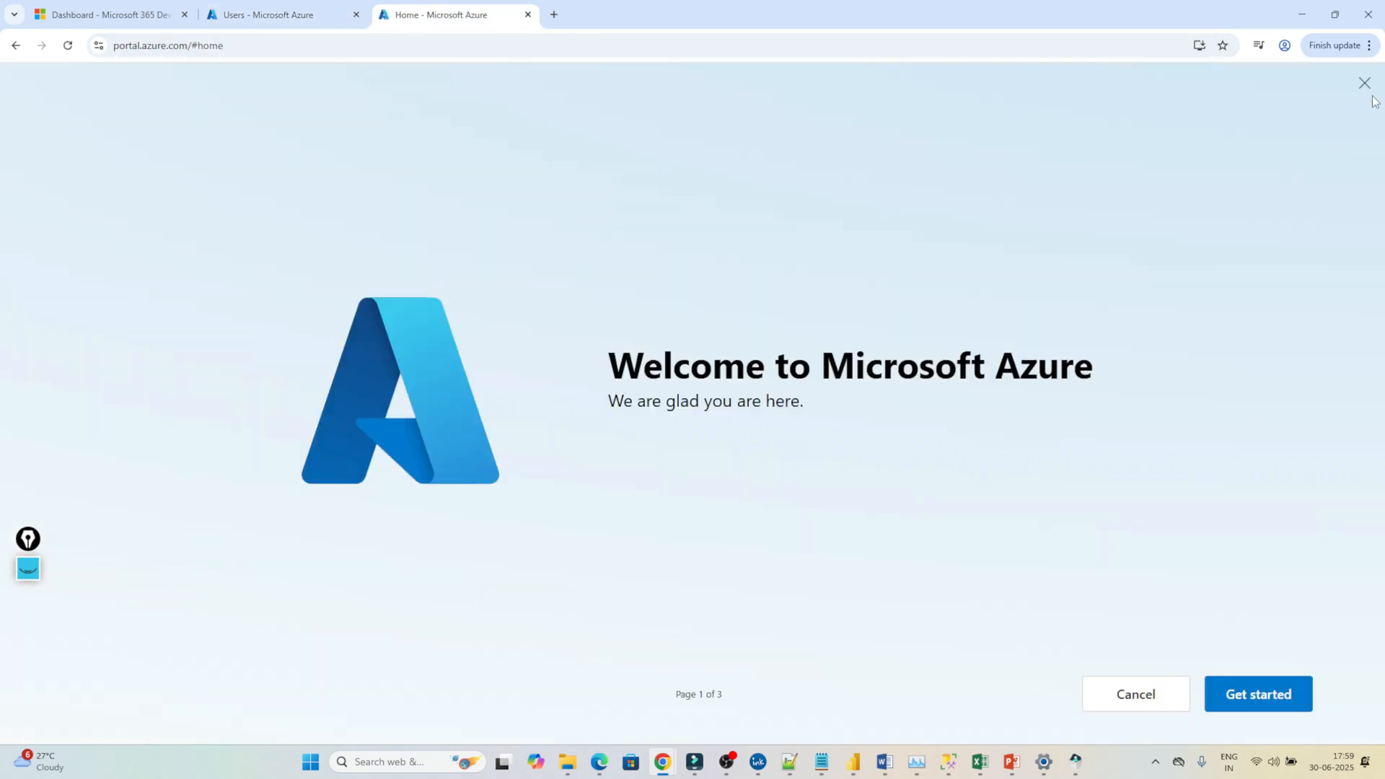
pyautogui.click(1366, 85)
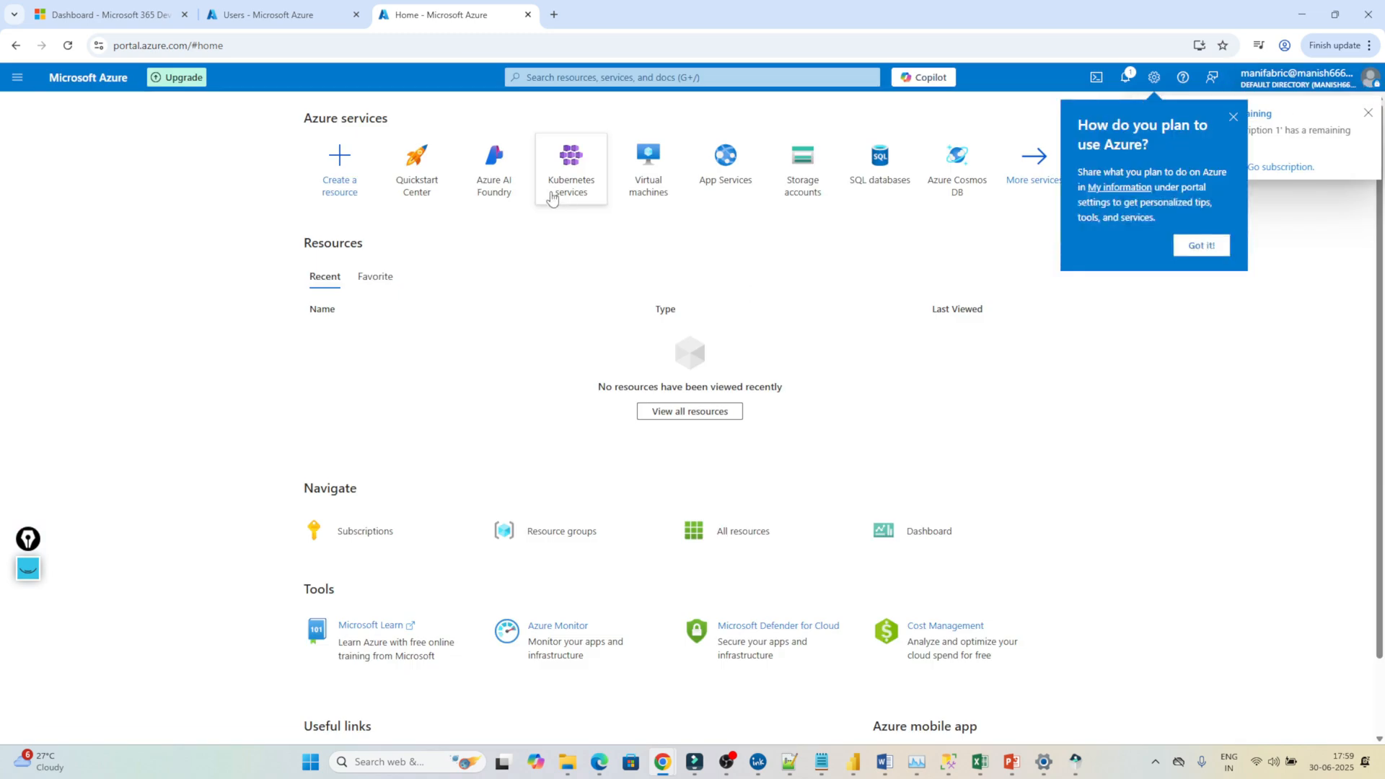
pyautogui.click(580, 81)
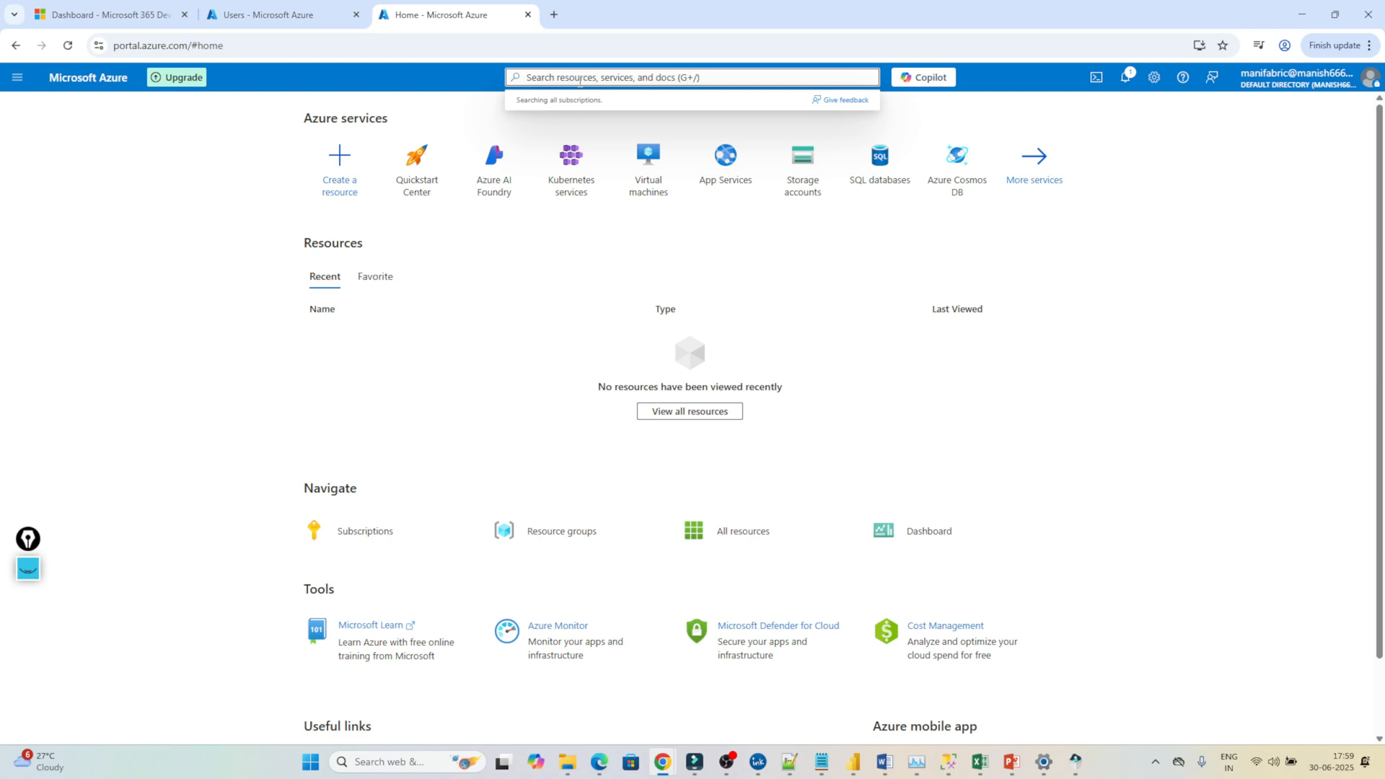
pyautogui.write('fa')
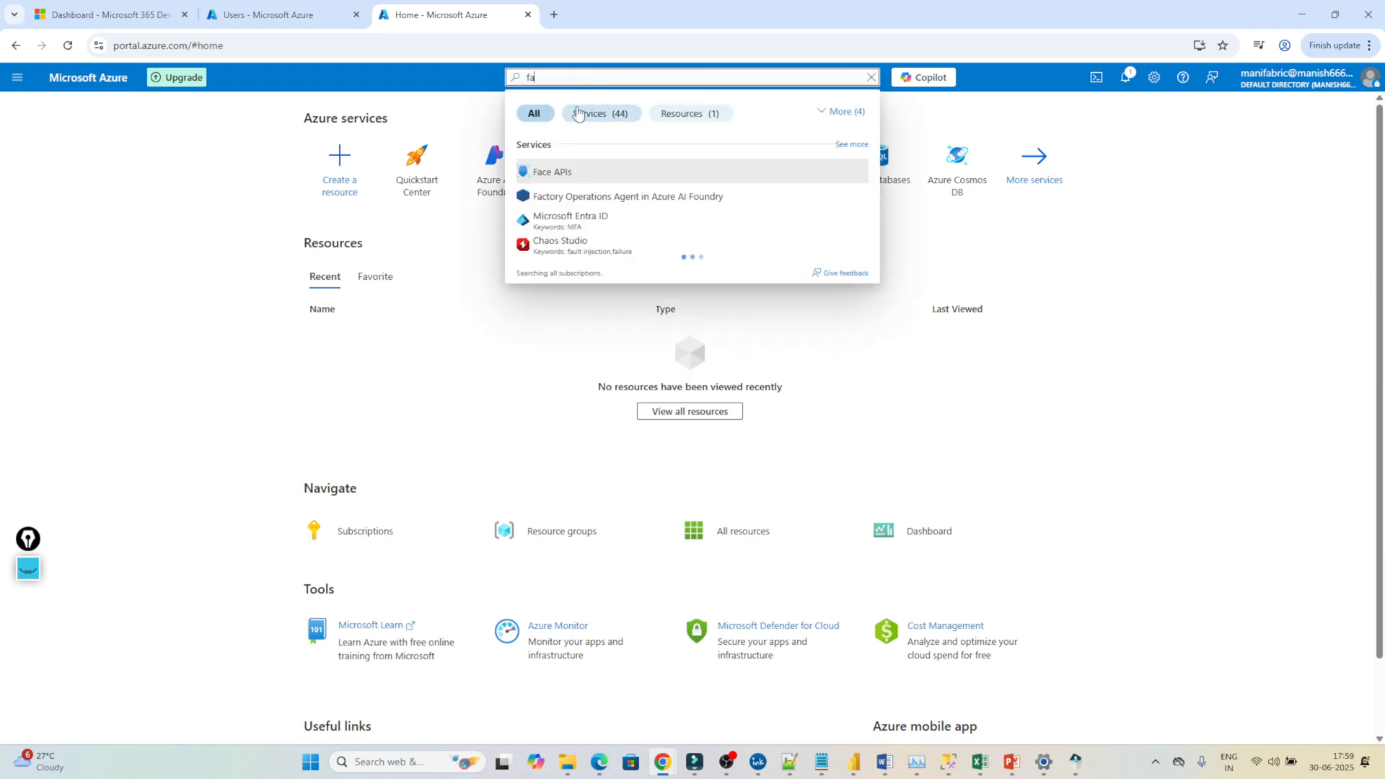
pyautogui.write('br')
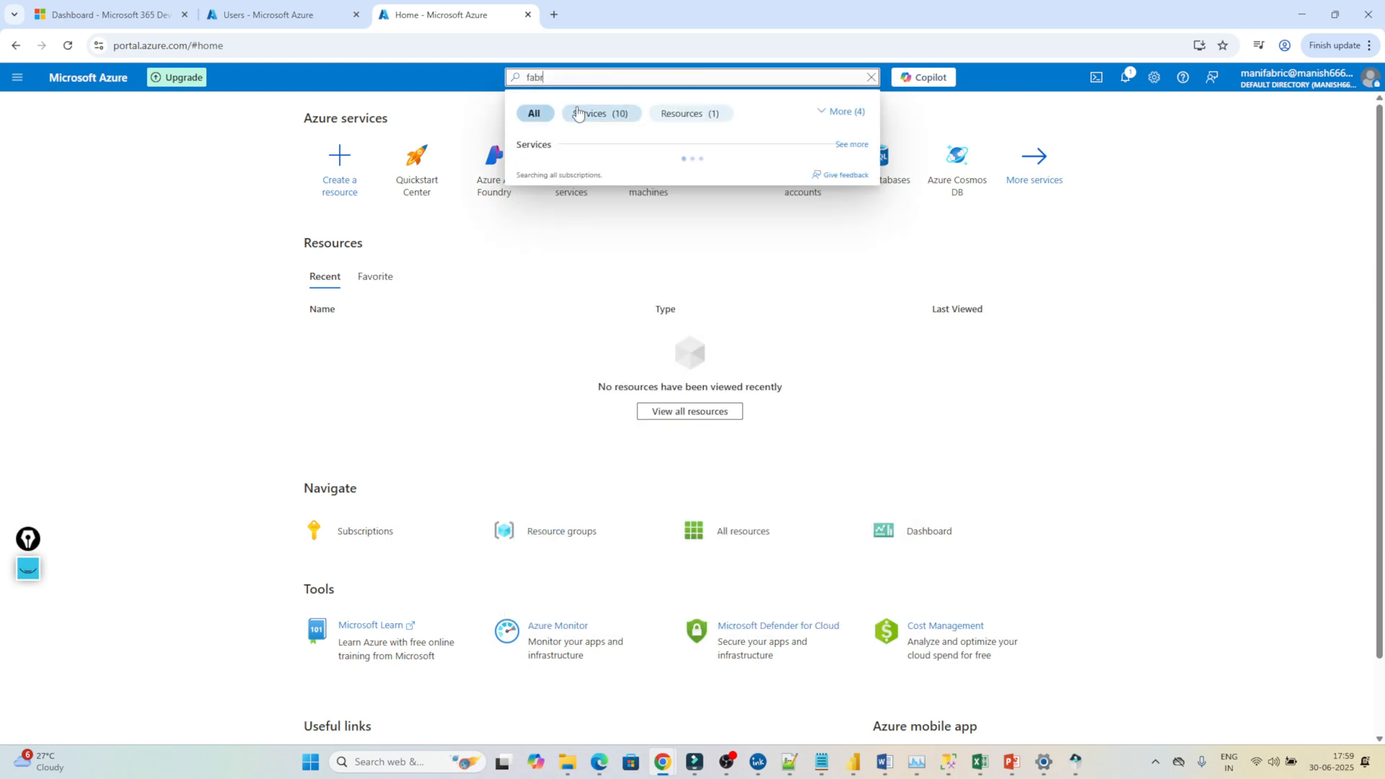
pyautogui.click(534, 173)
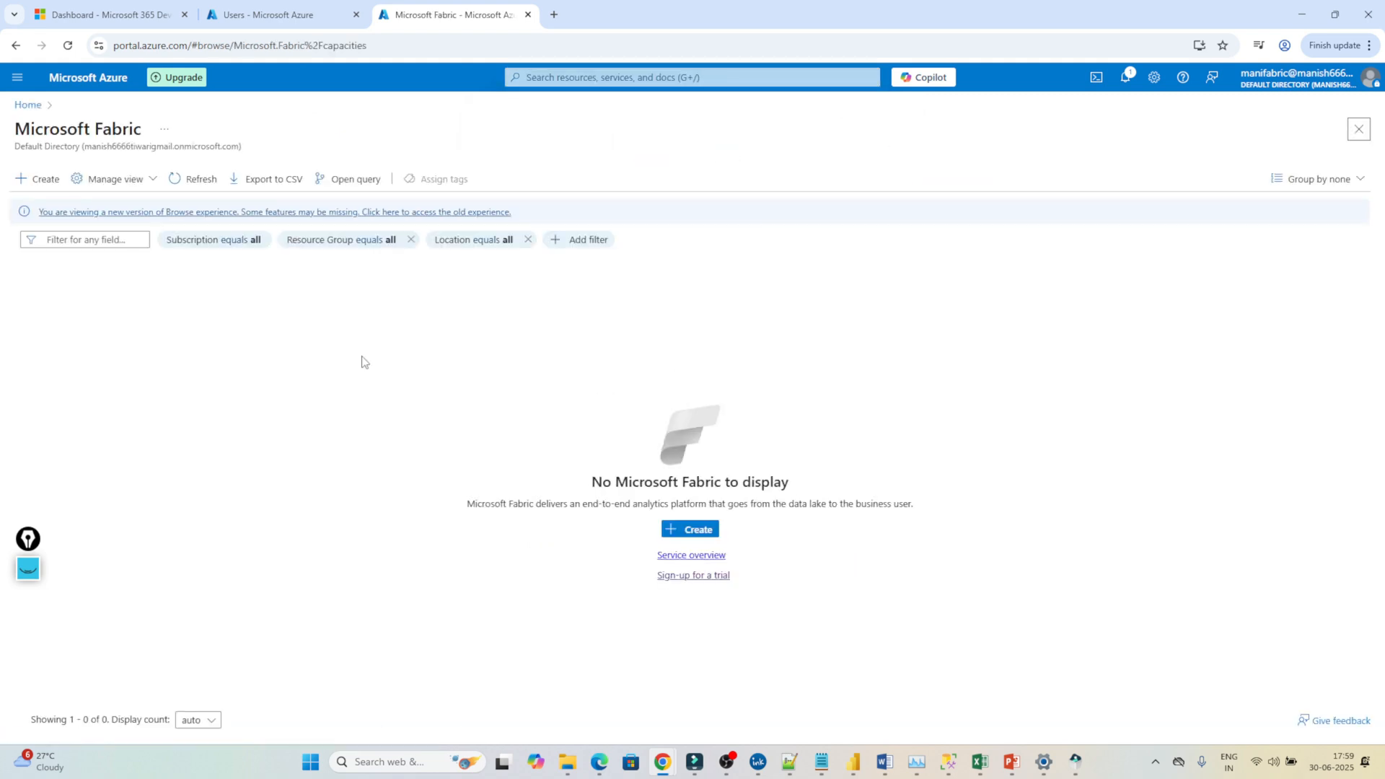
# Start a new Fabric capacity in a newly created resource group fabricnew.
pyautogui.click(36, 179)
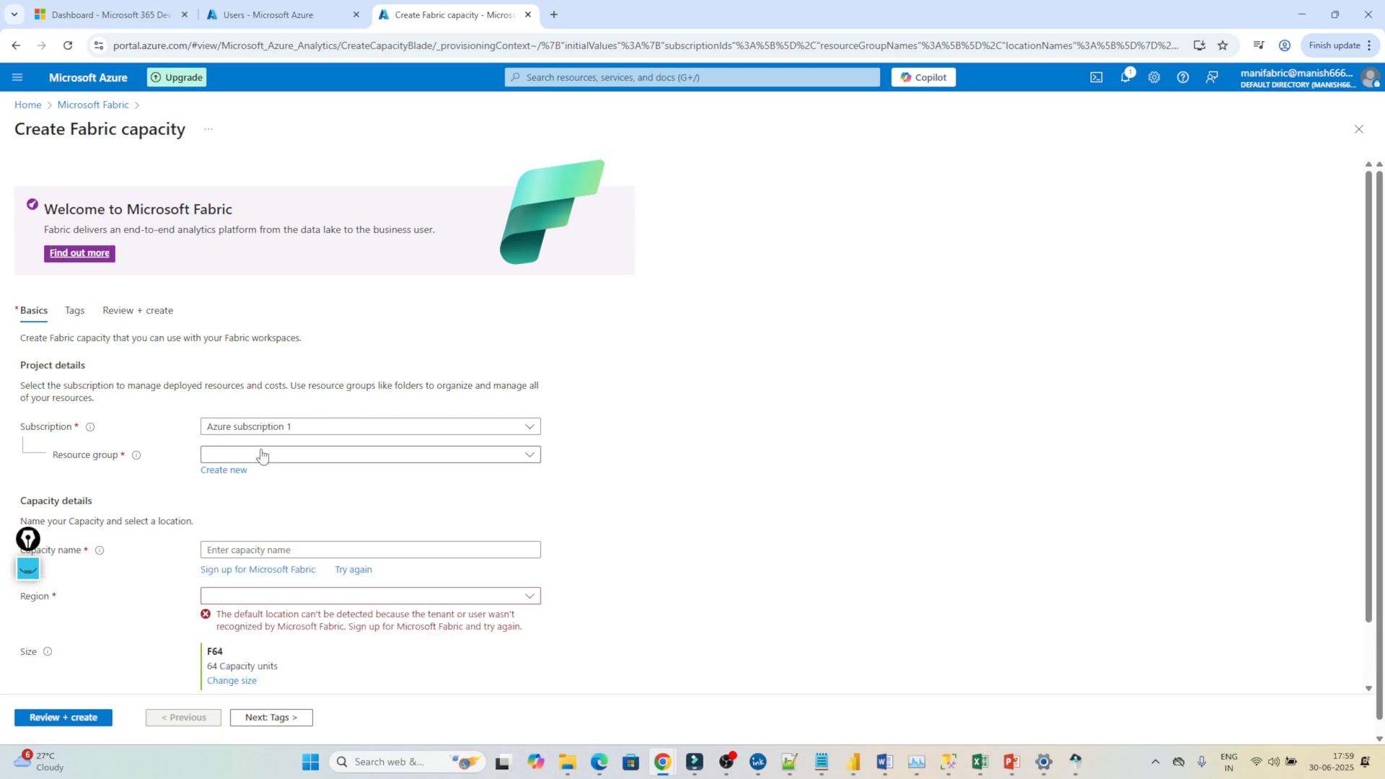
pyautogui.click(220, 471)
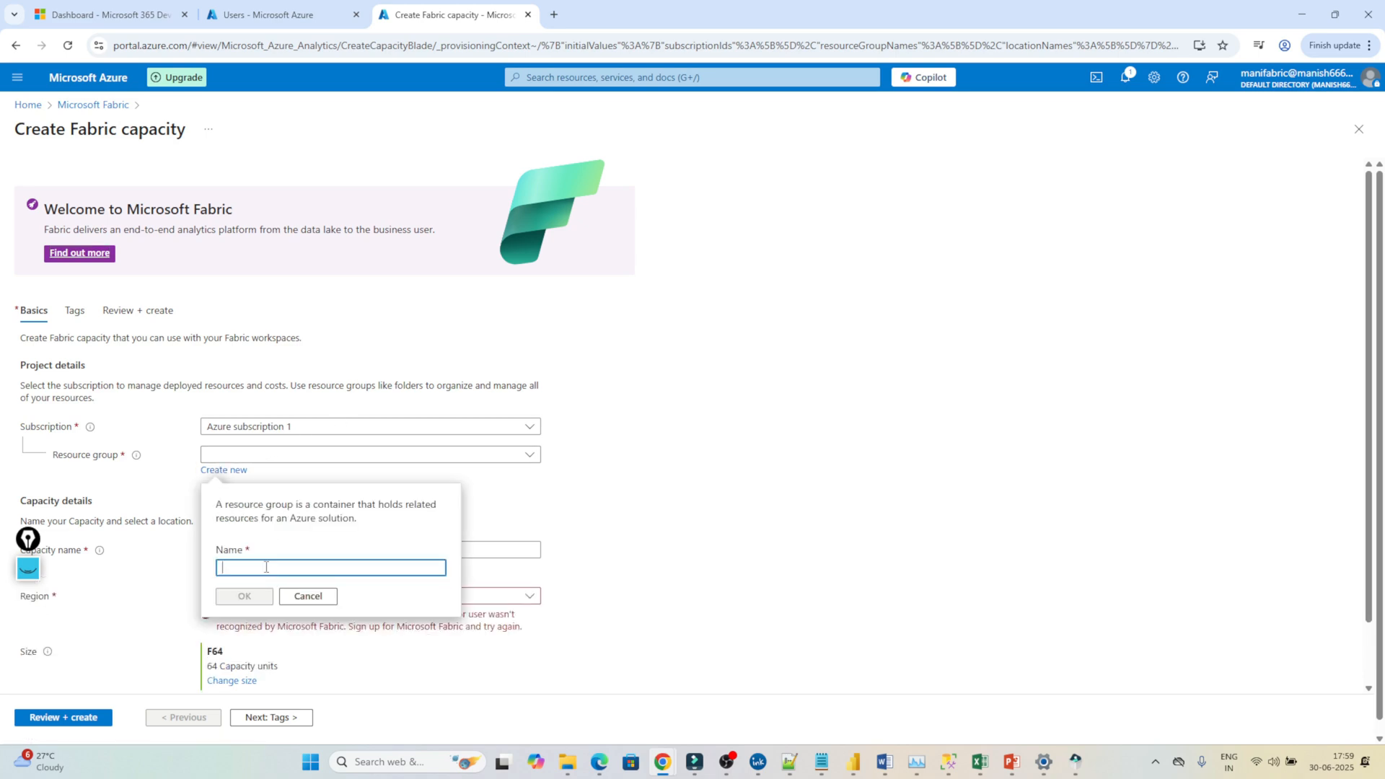
pyautogui.write('fabricnew')
pyautogui.click(246, 596)
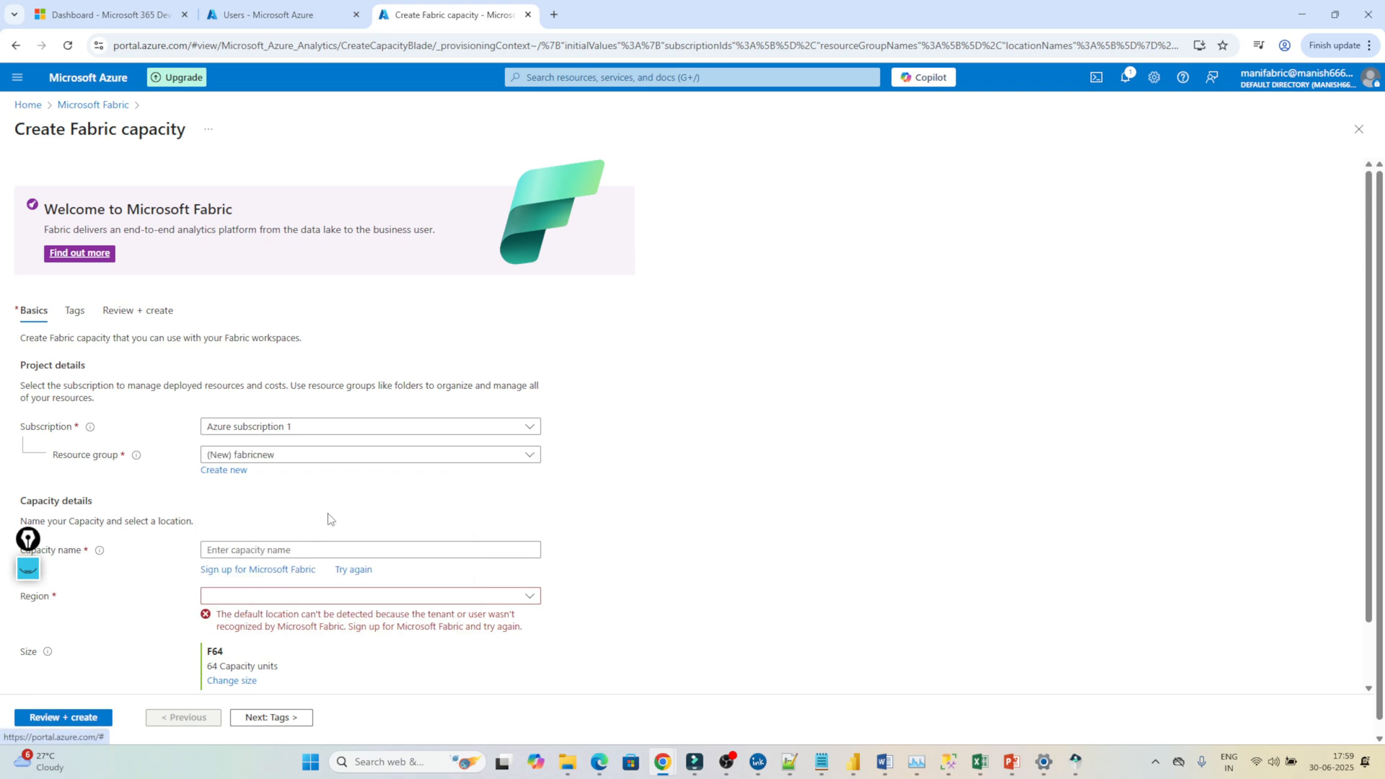
# Name the capacity trial at size F2, then go to the Microsoft Fabric sign-up page.
pyautogui.click(257, 552)
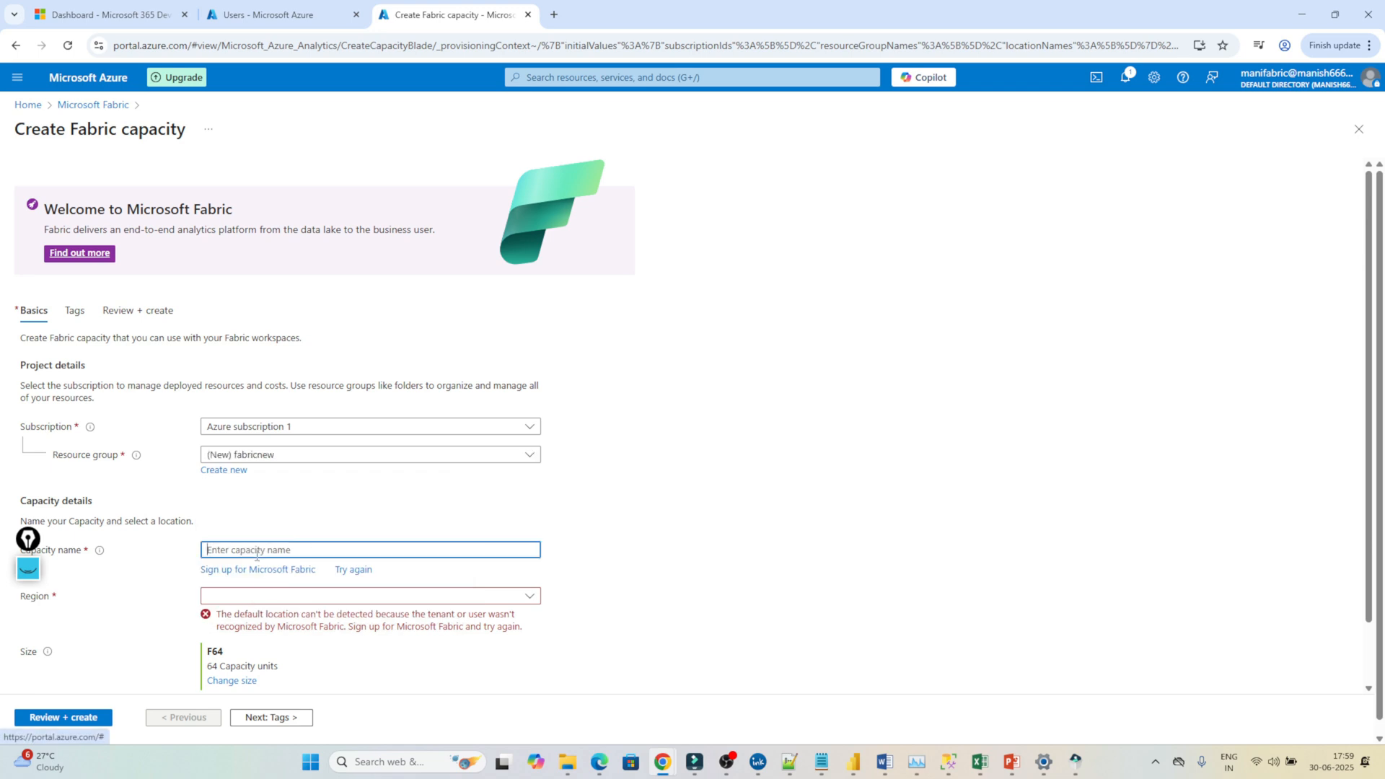
pyautogui.write('freet')
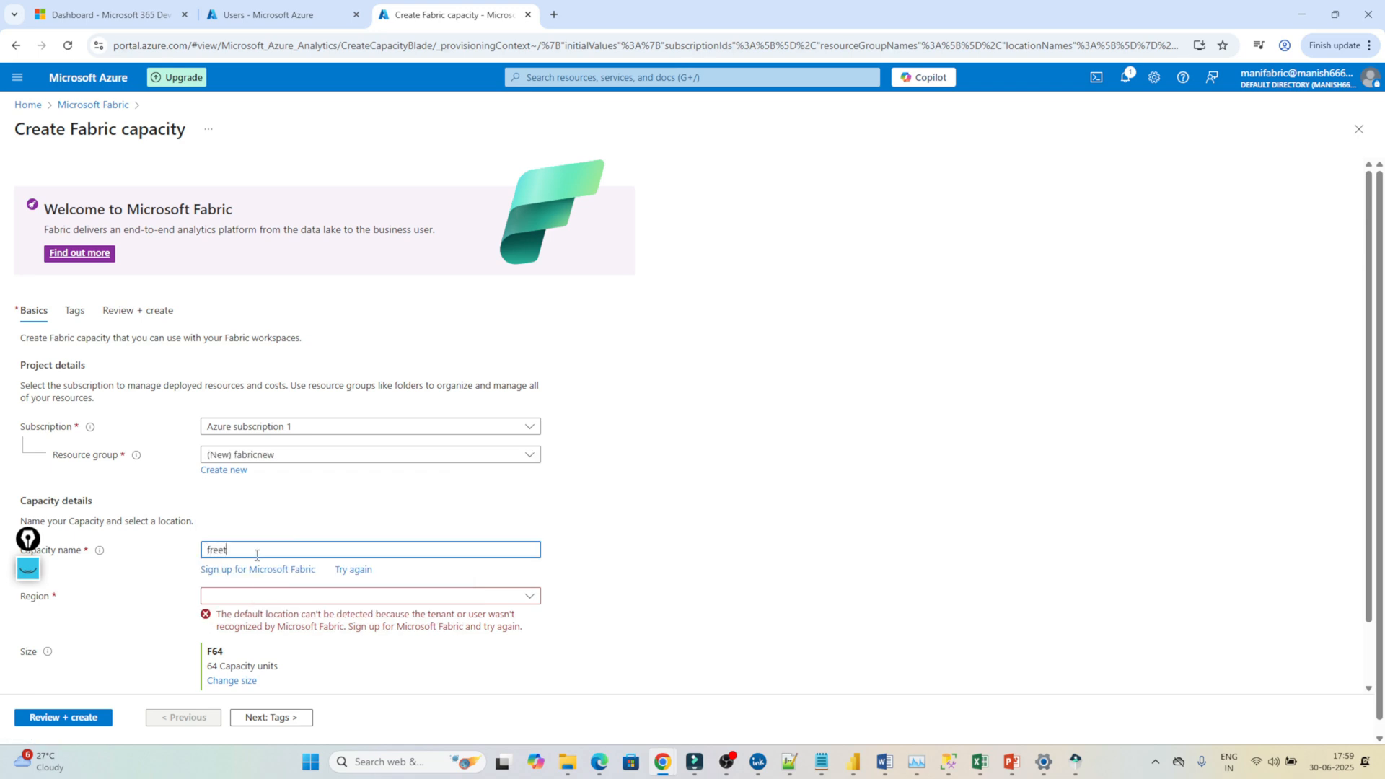
pyautogui.write('ria')
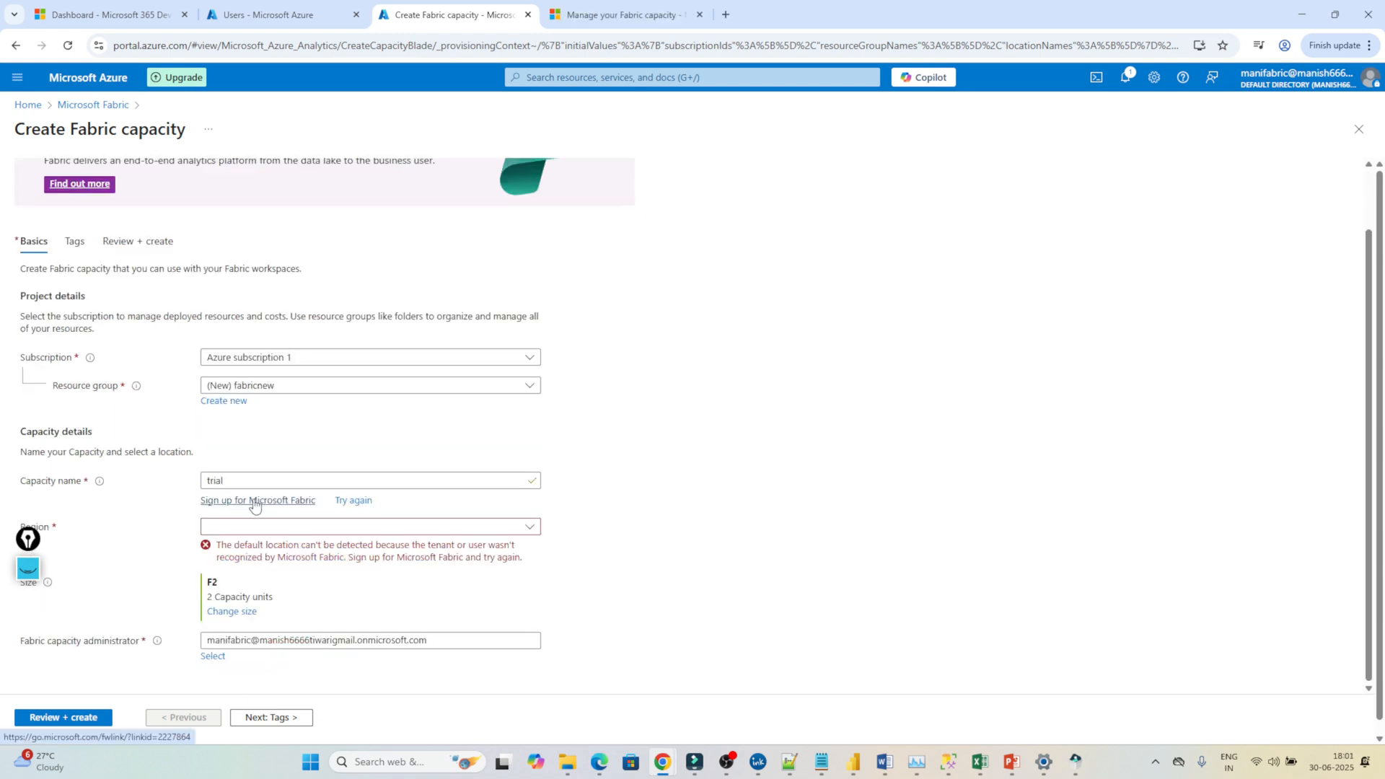
pyautogui.click(350, 501)
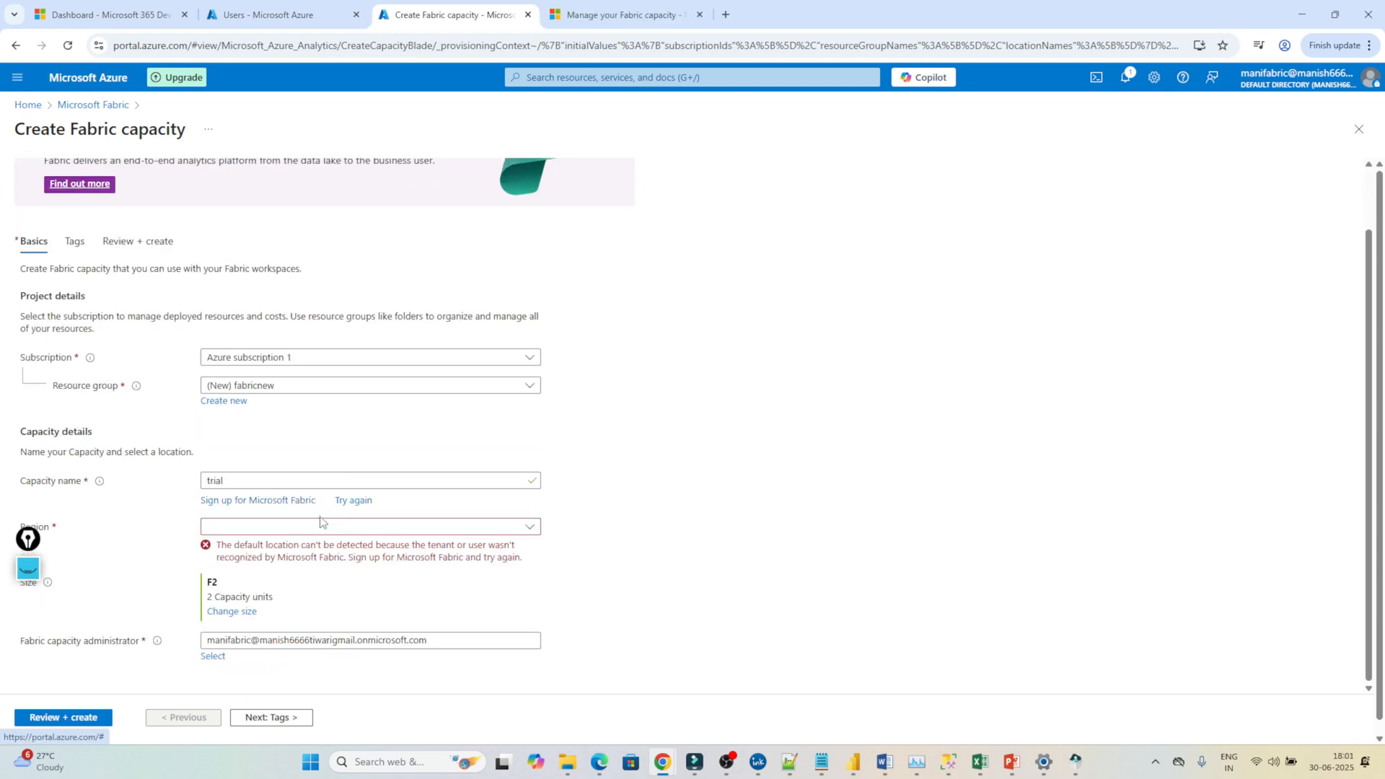
pyautogui.click(278, 505)
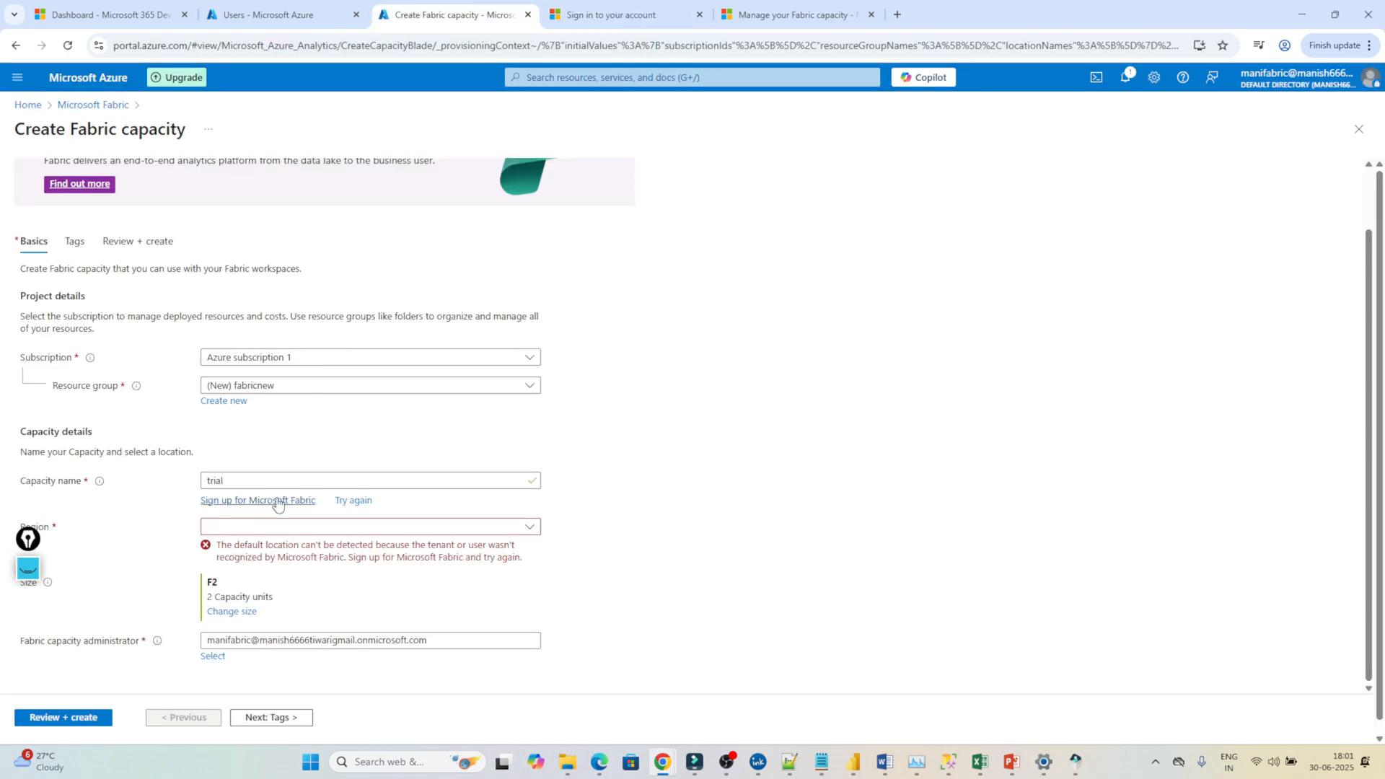
# Copy the capacity administrator email from the Create Fabric capacity form.
pyautogui.click(612, 9)
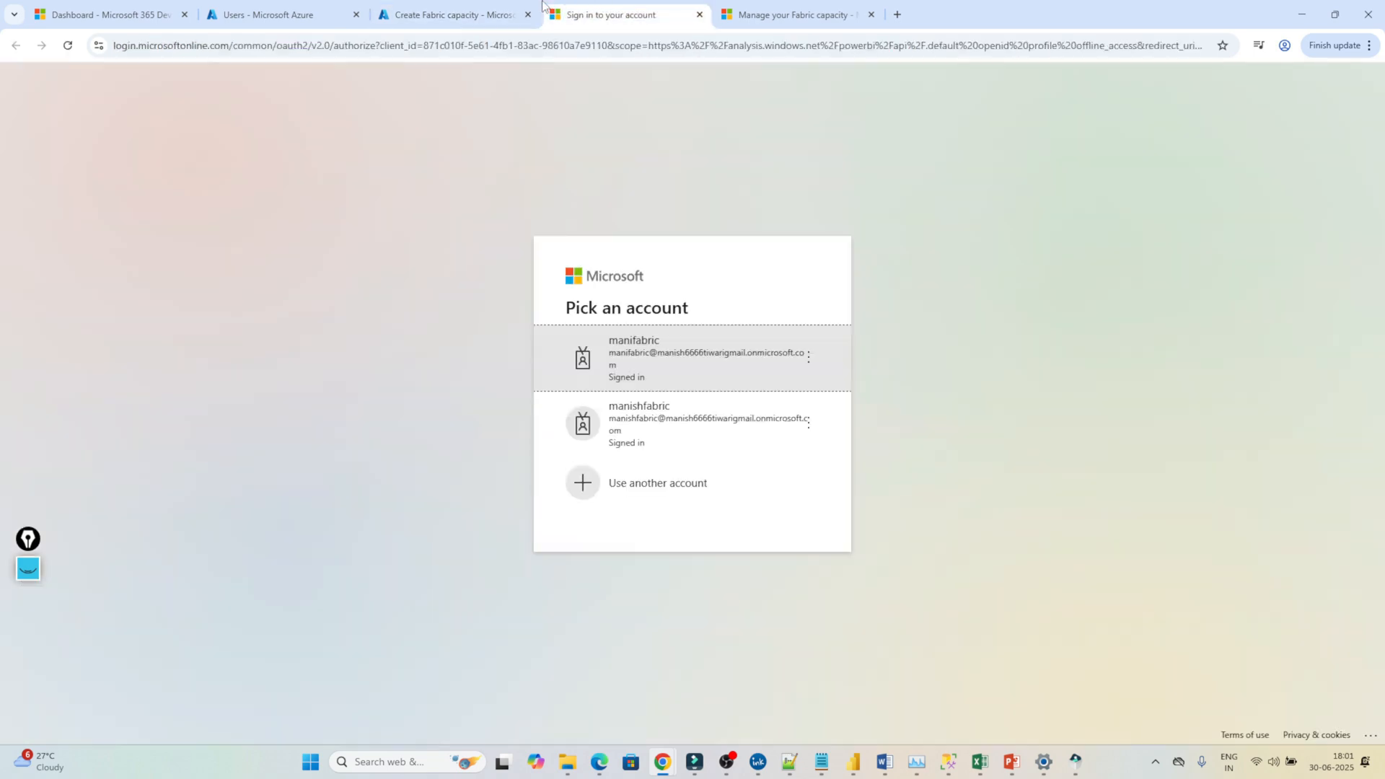
pyautogui.click(494, 9)
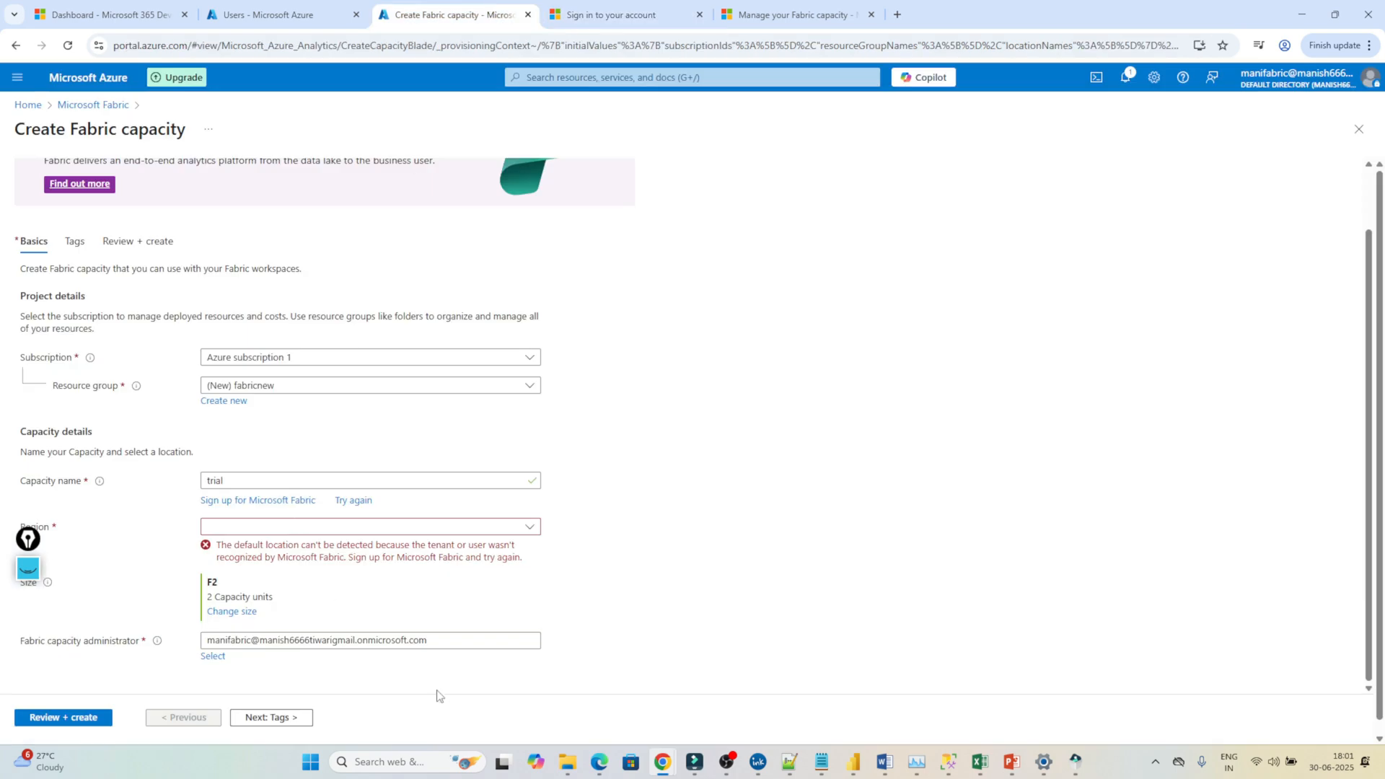
pyautogui.click(459, 642)
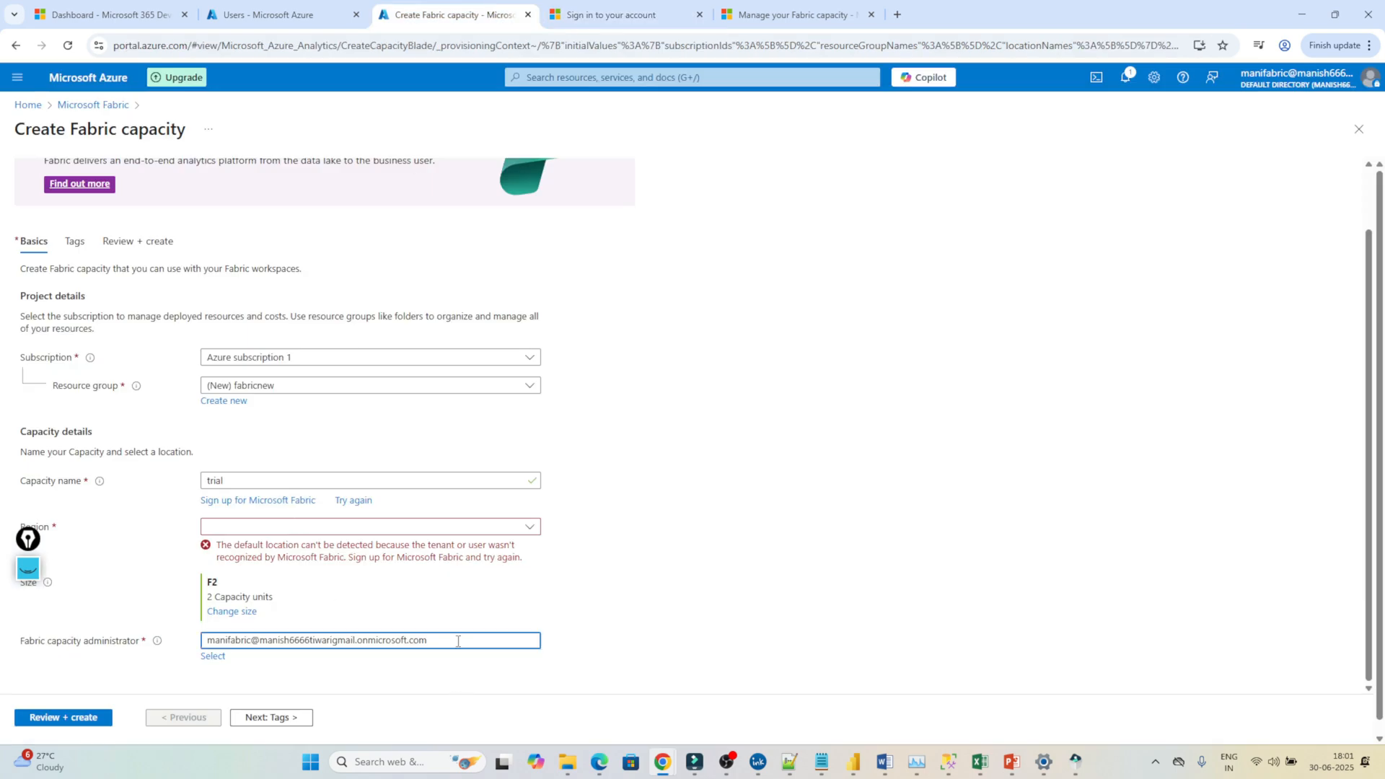
pyautogui.moveTo(457, 641); pyautogui.dragTo(214, 634)
pyautogui.hotkey('ctrl', 'c')
# Sign in with another account to reach the Microsoft Fabric free sign-up page.
pyautogui.click(588, 11)
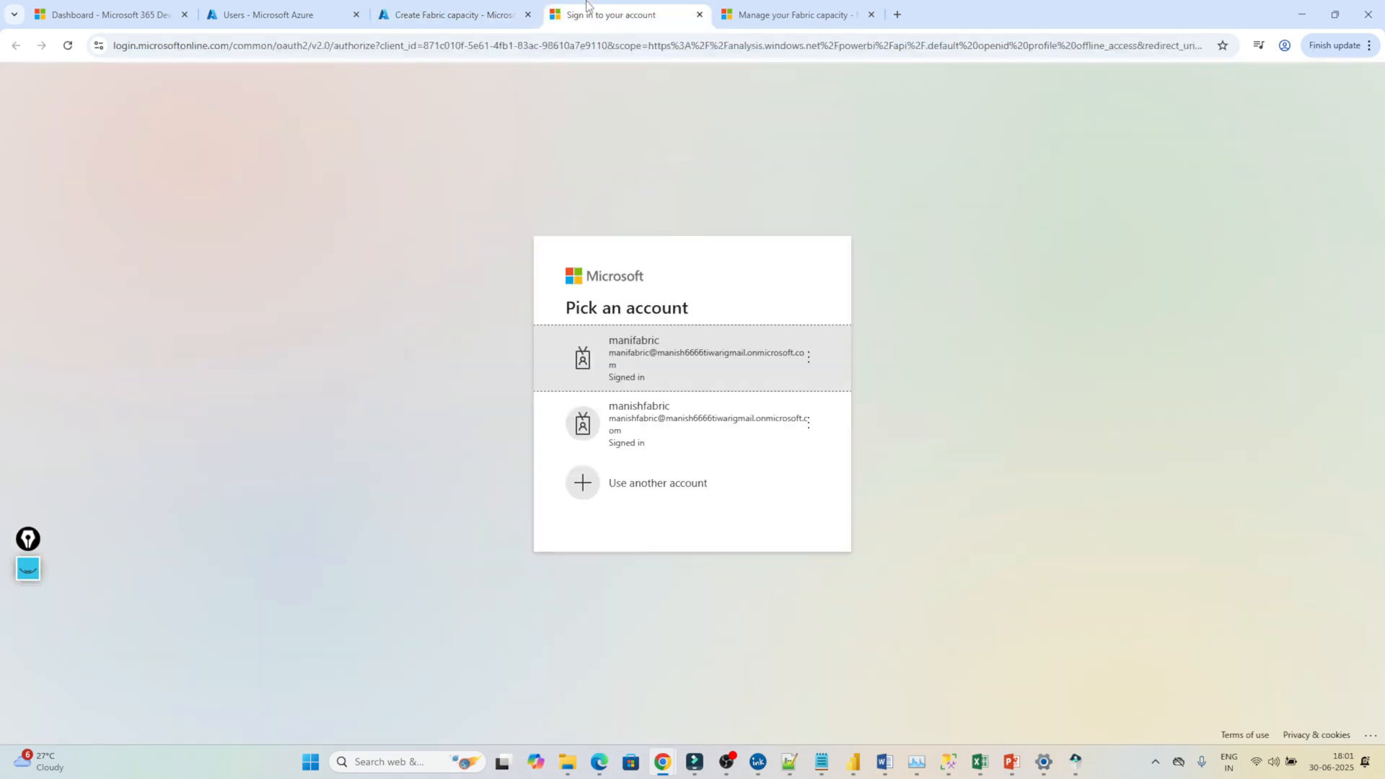
pyautogui.click(639, 498)
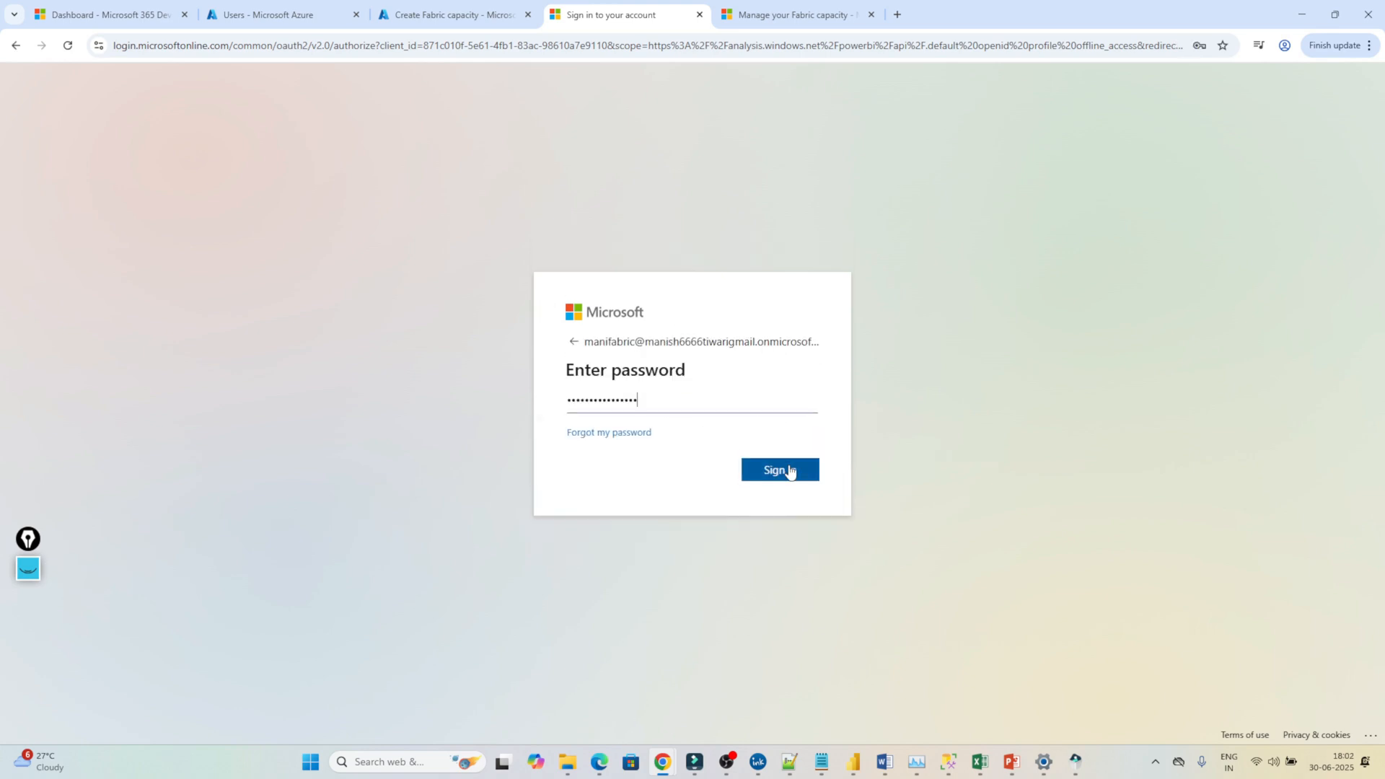
pyautogui.click(790, 471)
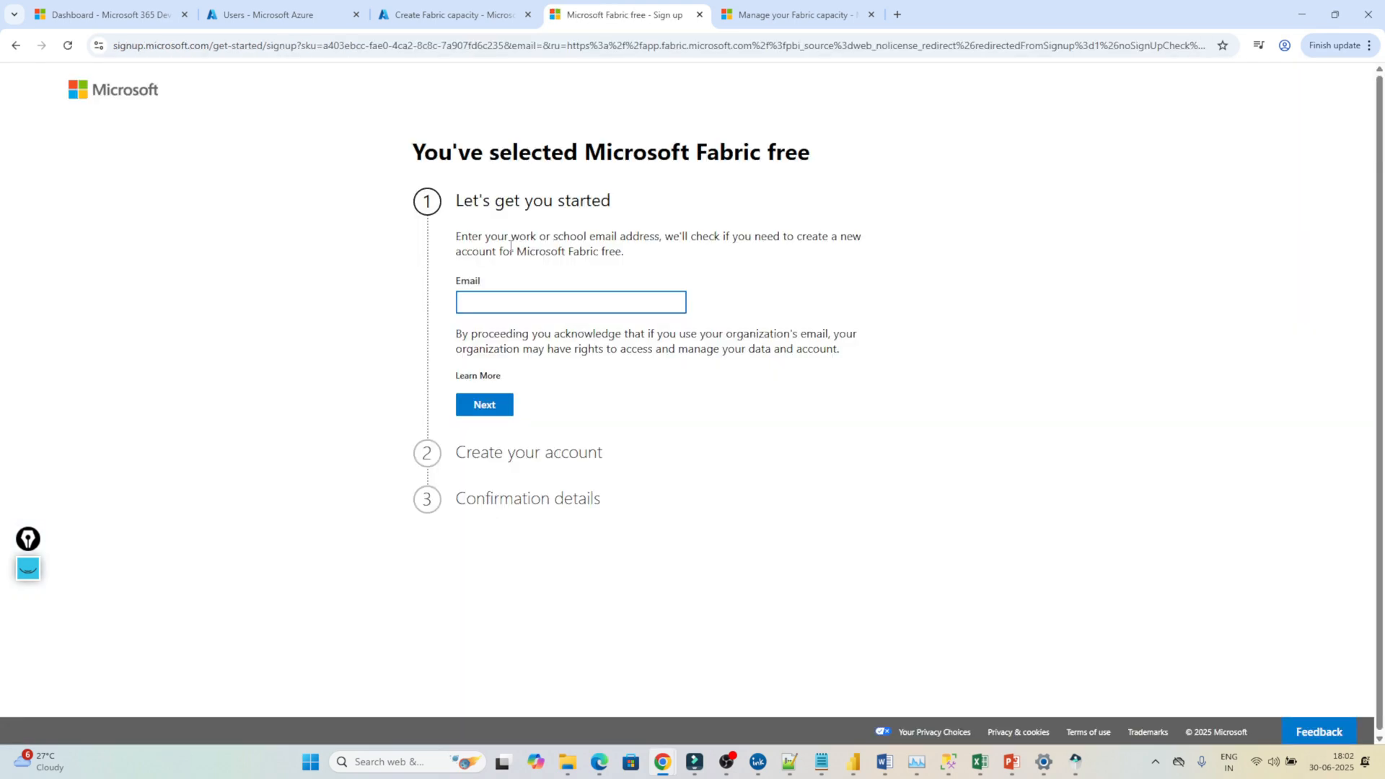
# Paste the copied email into the Fabric free sign-up, continue, and pass the human verification check.
pyautogui.click(462, 10)
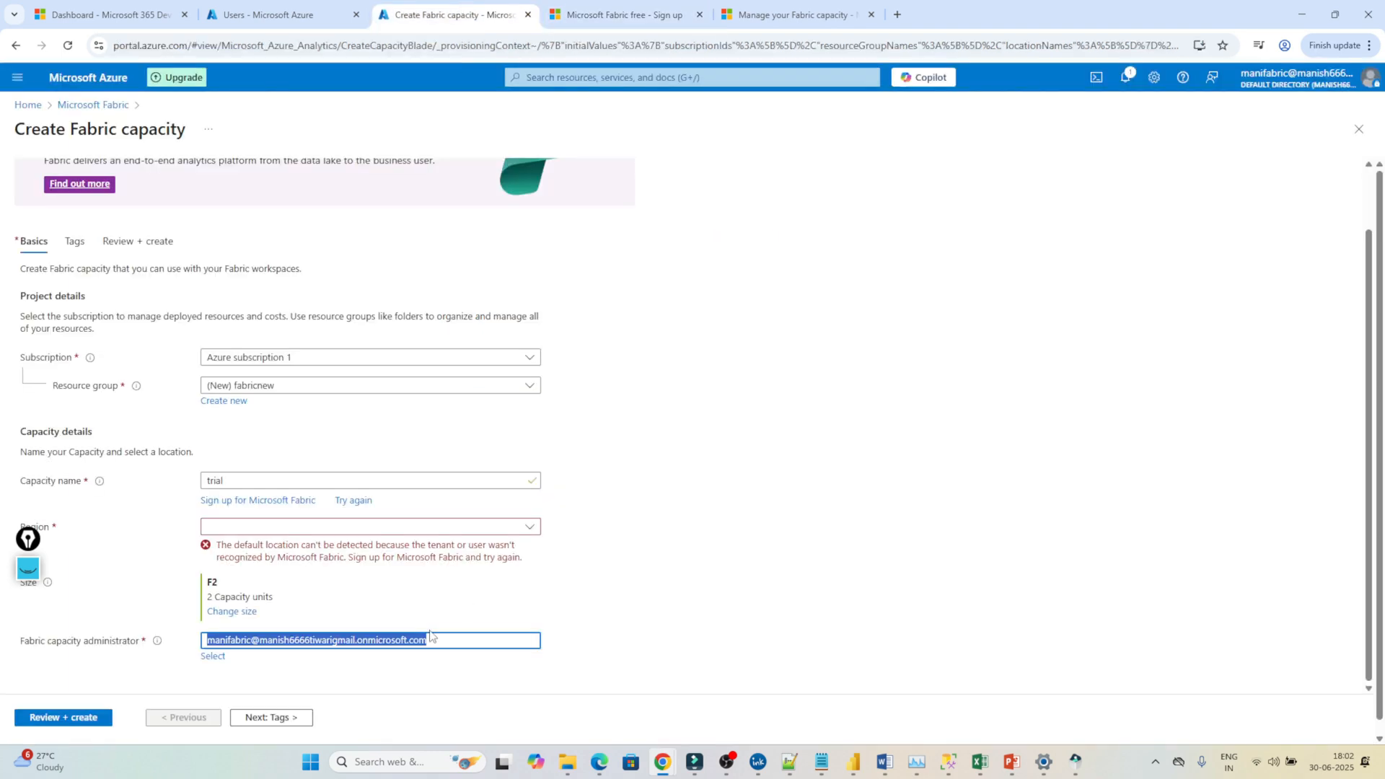
pyautogui.click(620, 15)
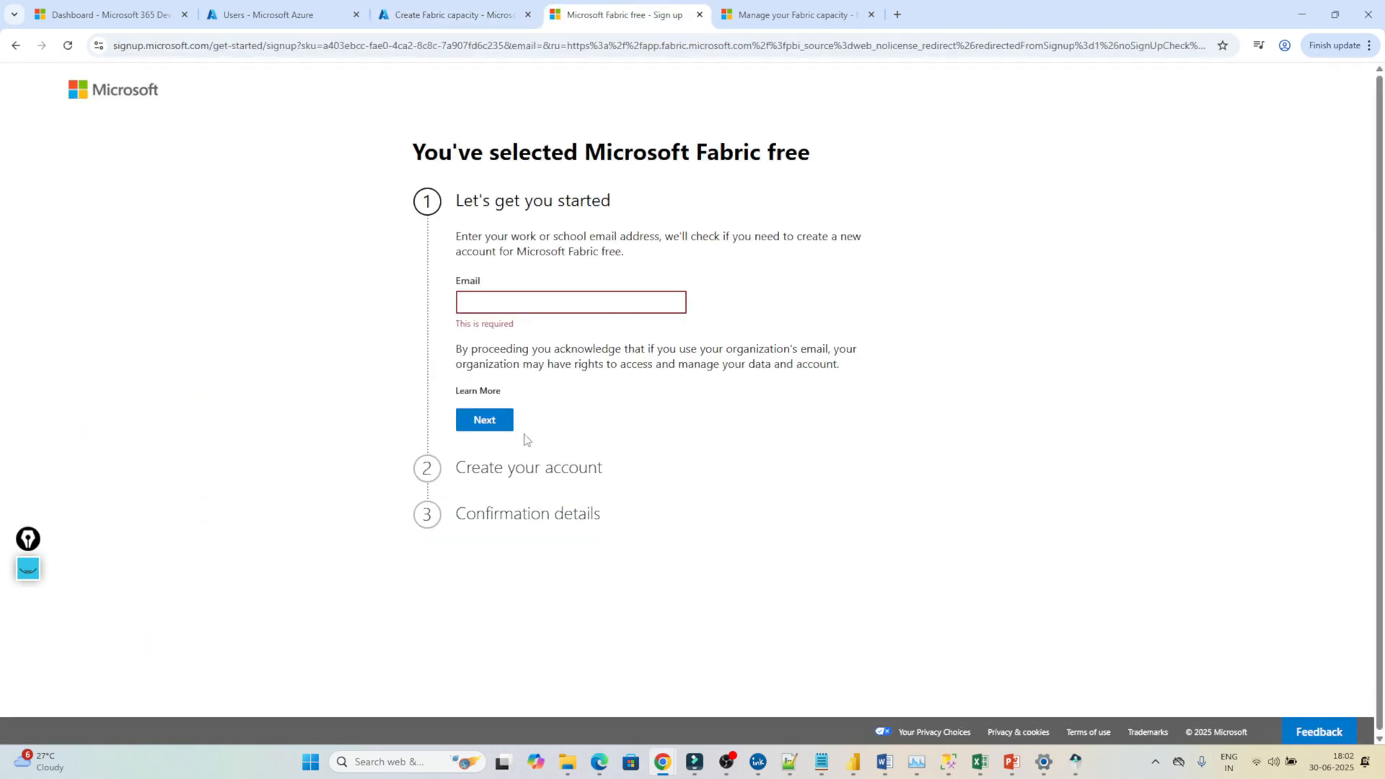
pyautogui.hotkey('ctrl', 'v')
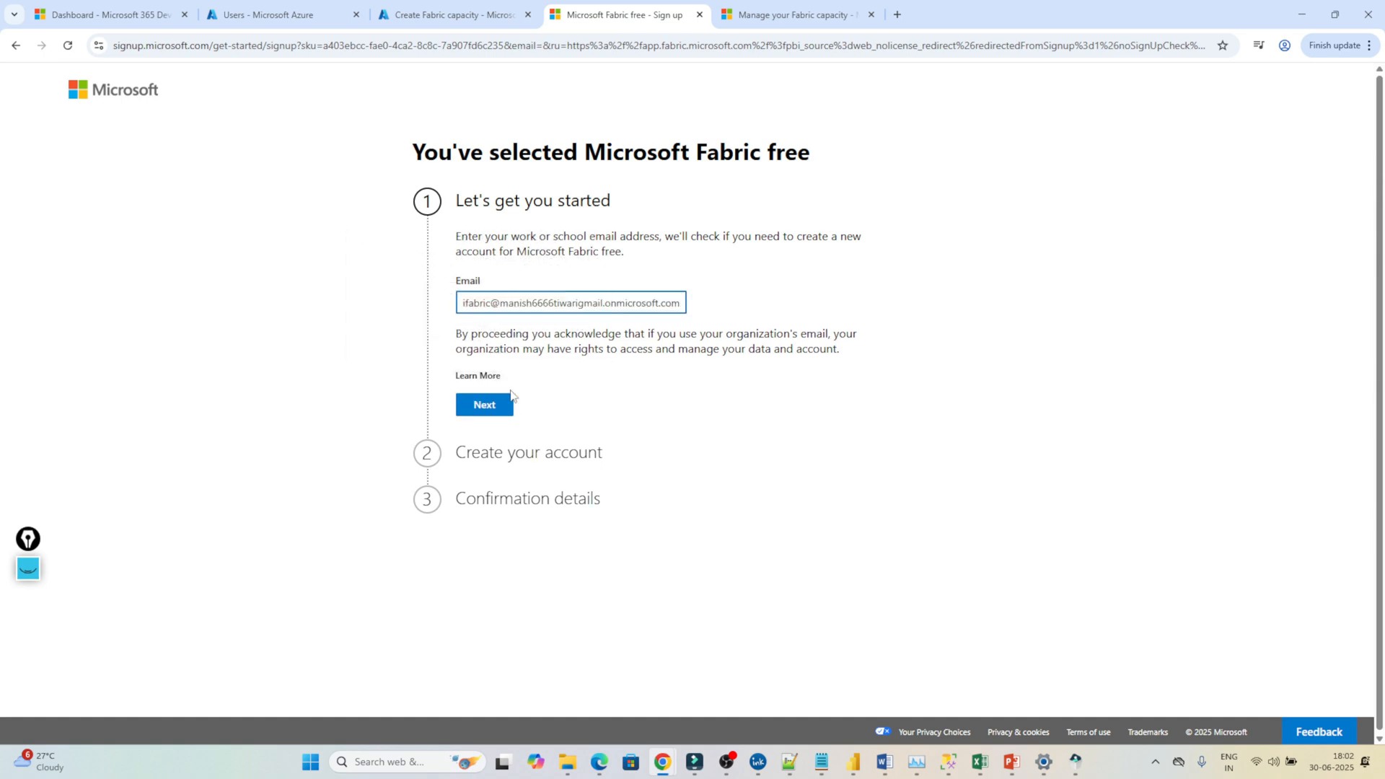
pyautogui.click(495, 407)
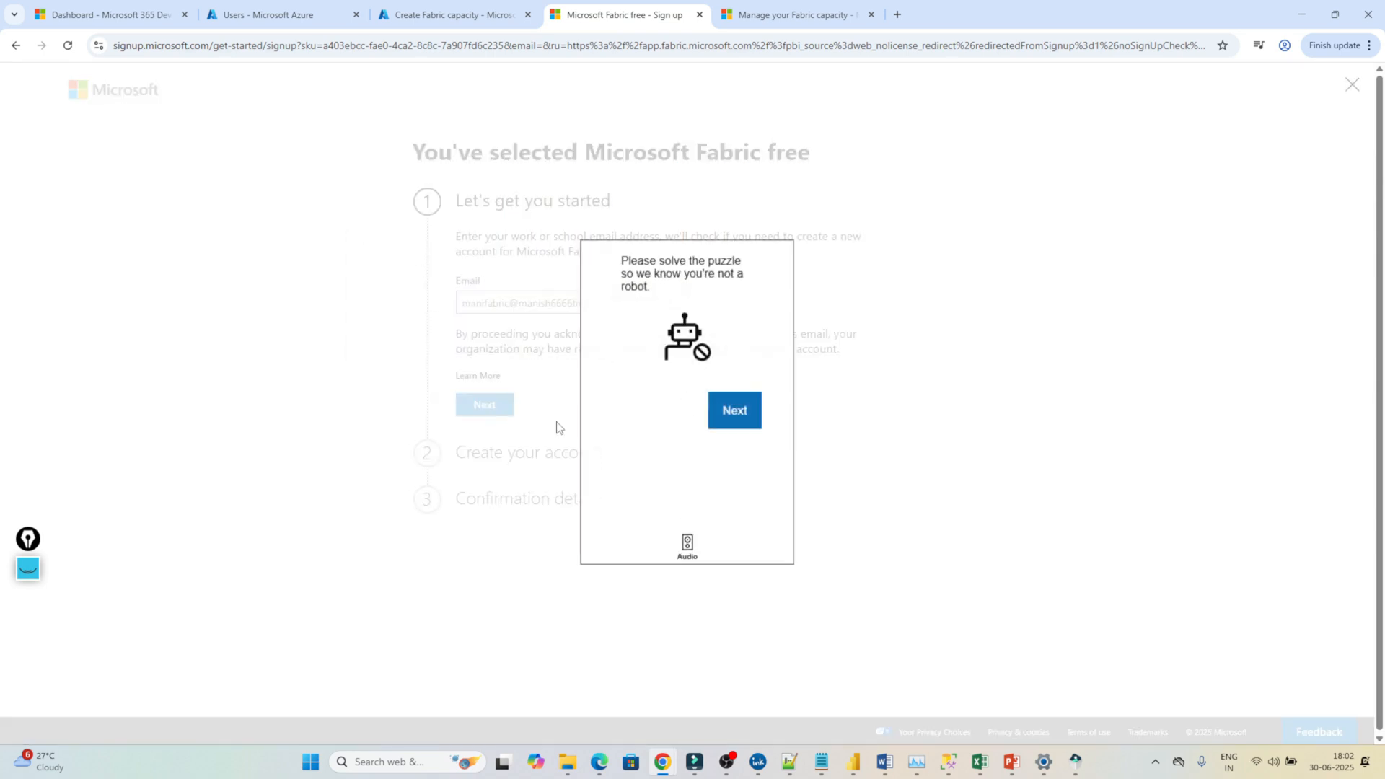
pyautogui.click(733, 422)
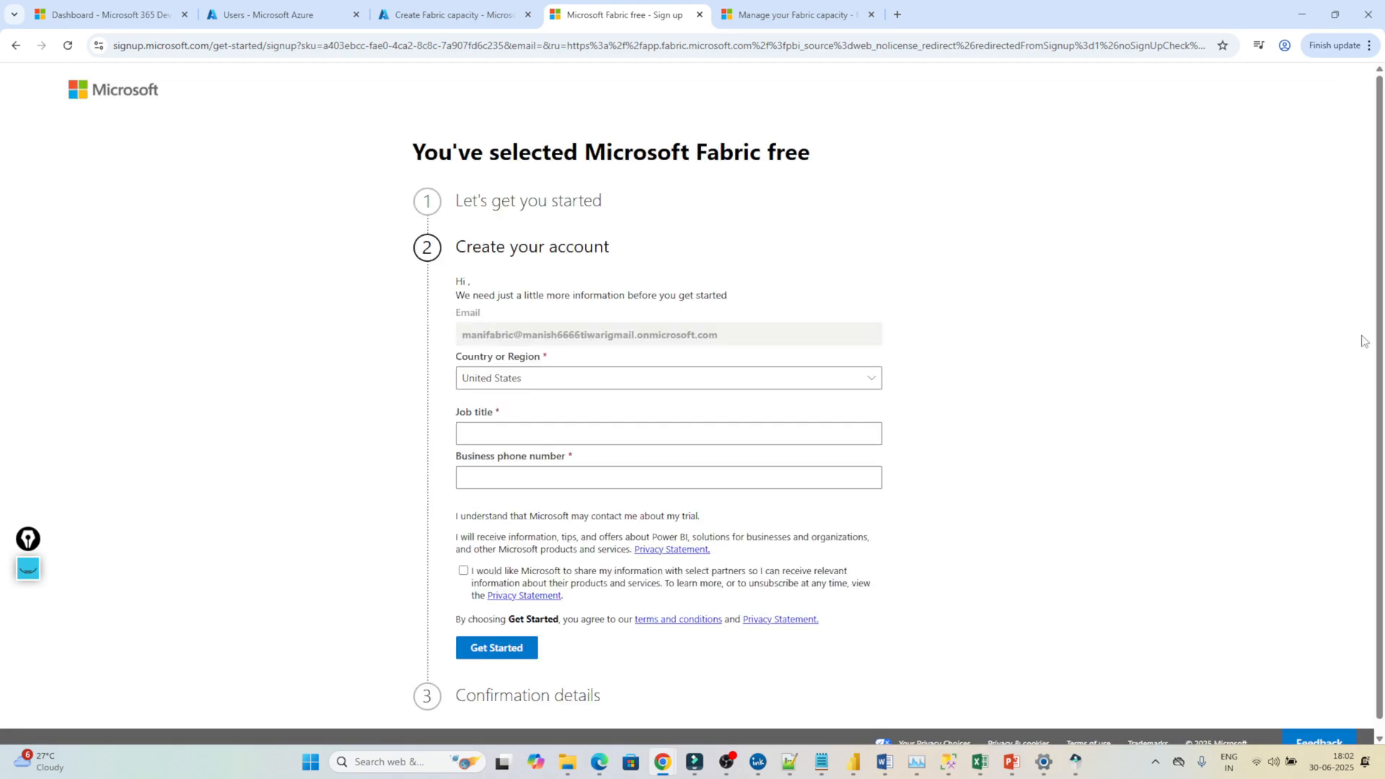
# Enter job title 'student' and the phone number, agree to partner sharing, submit, and open Fabric.
pyautogui.scroll(-2, 1381, 347)
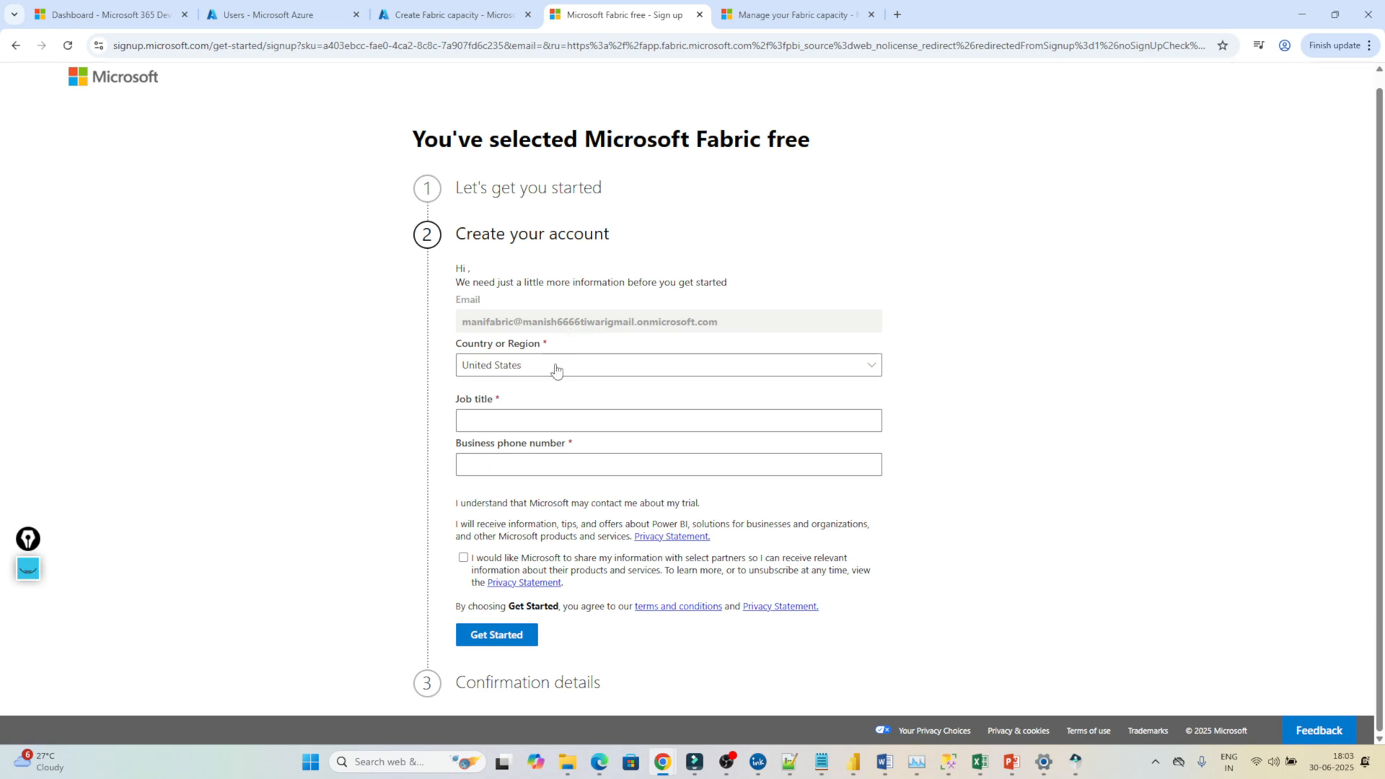
pyautogui.click(488, 423)
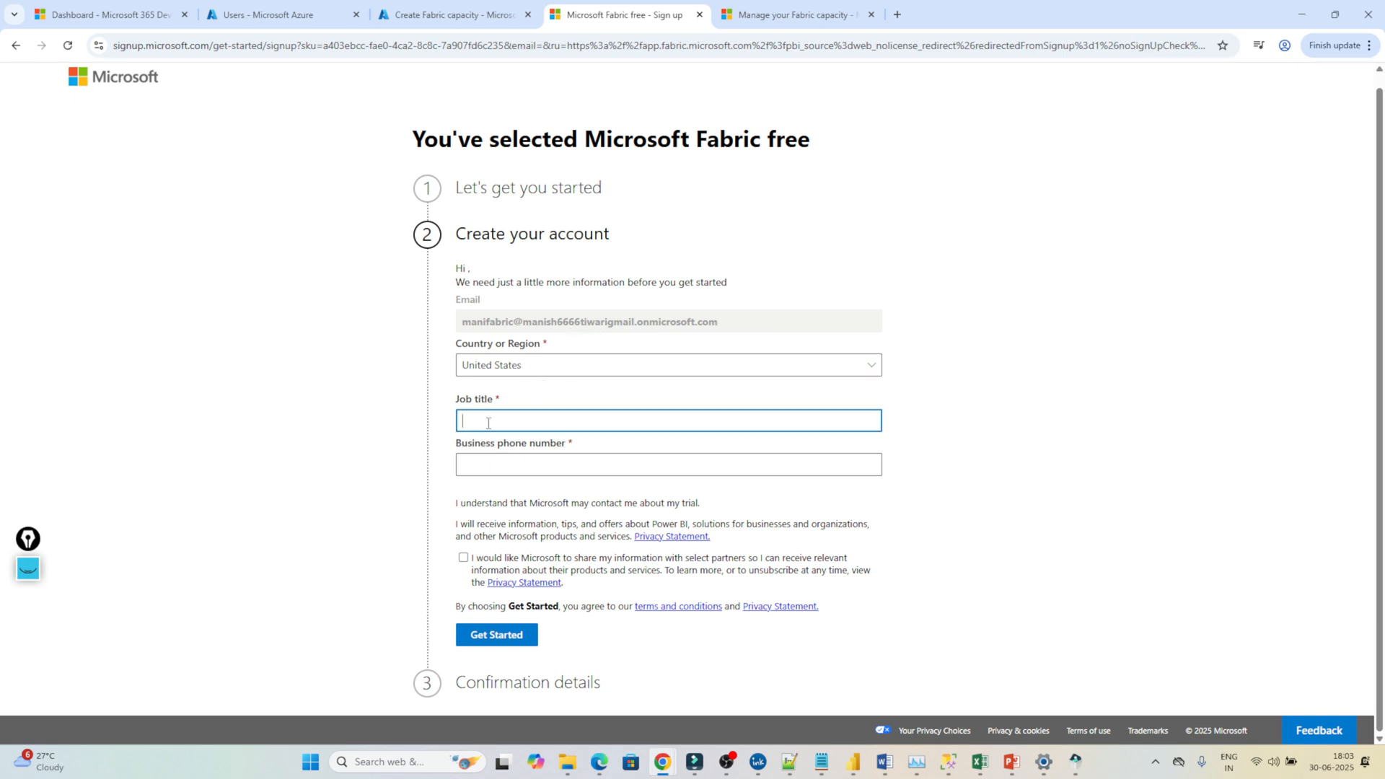
pyautogui.write('student')
pyautogui.click(504, 457)
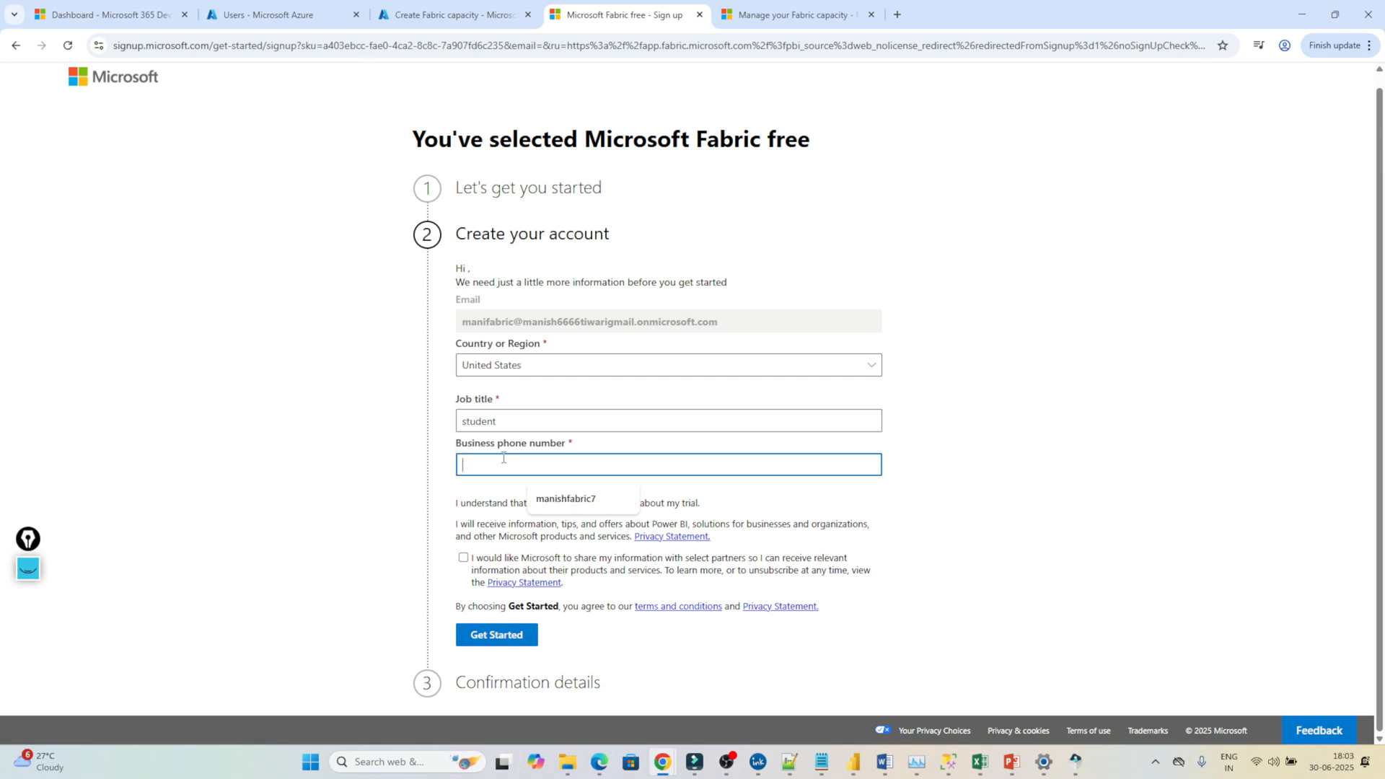
pyautogui.click(463, 558)
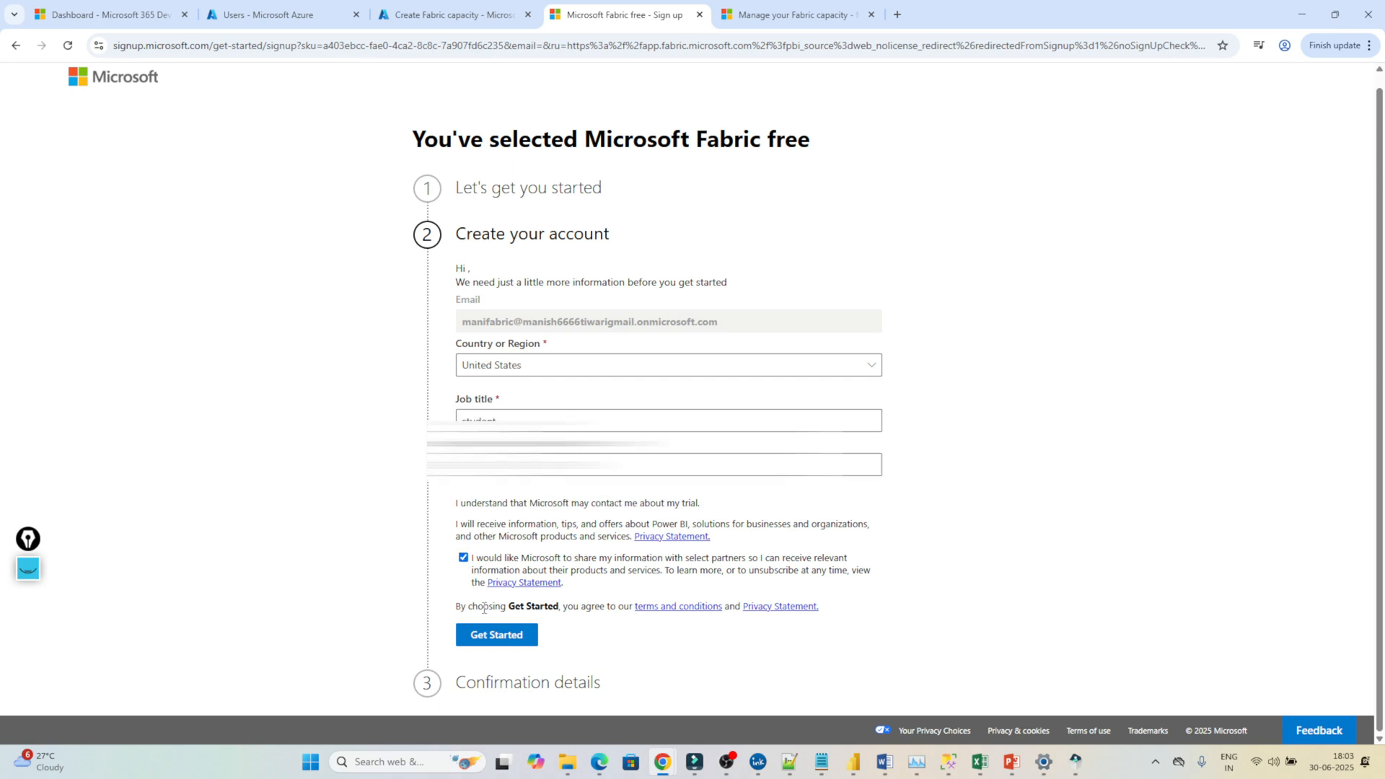
pyautogui.click(487, 636)
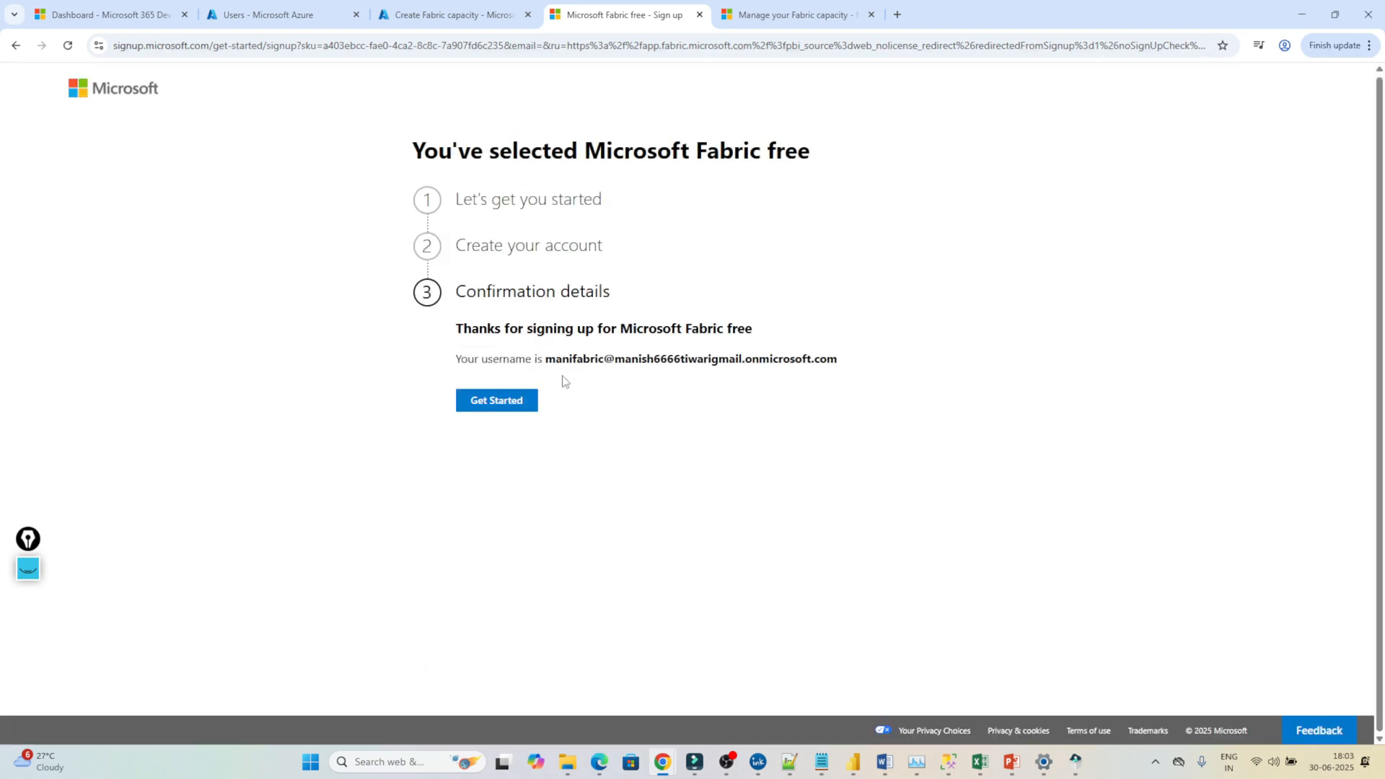
pyautogui.click(501, 401)
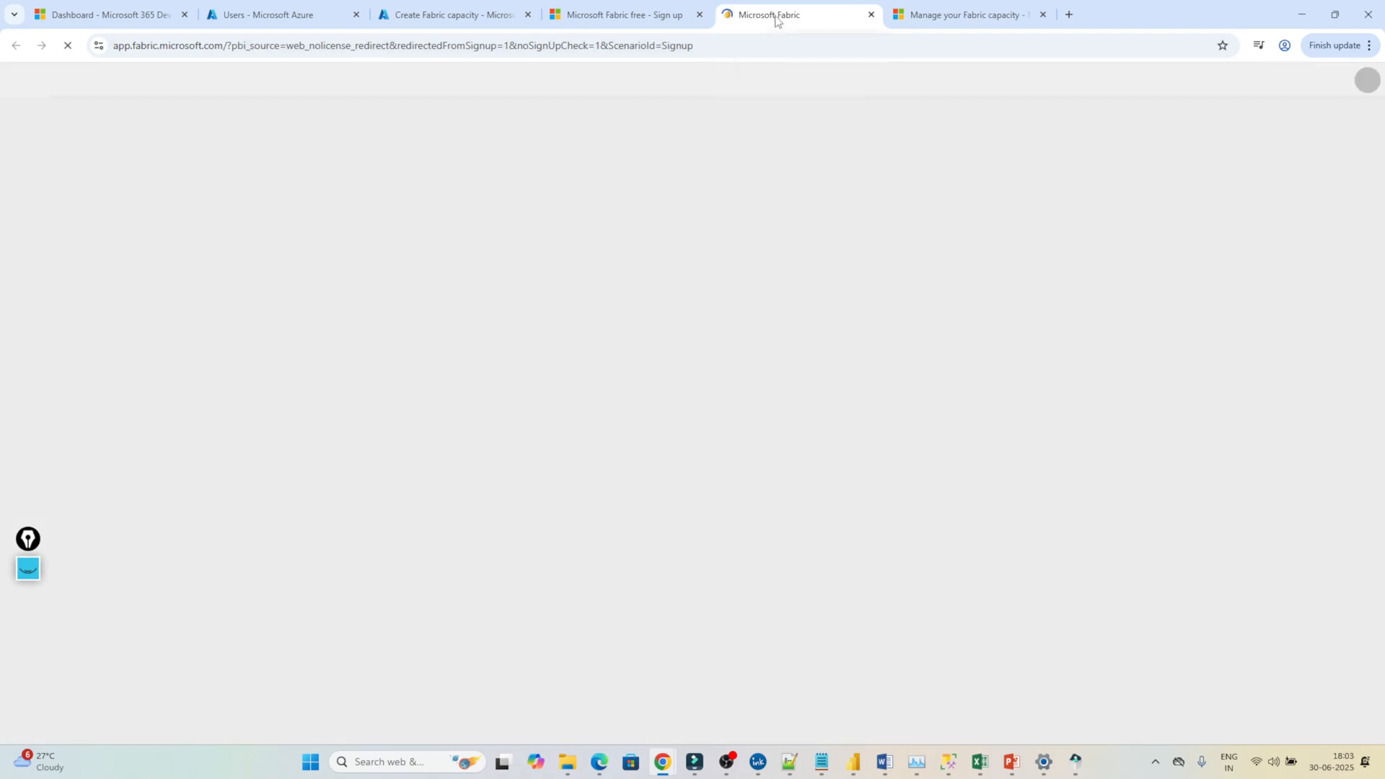
pyautogui.moveTo(755, 22); pyautogui.dragTo(644, 27)
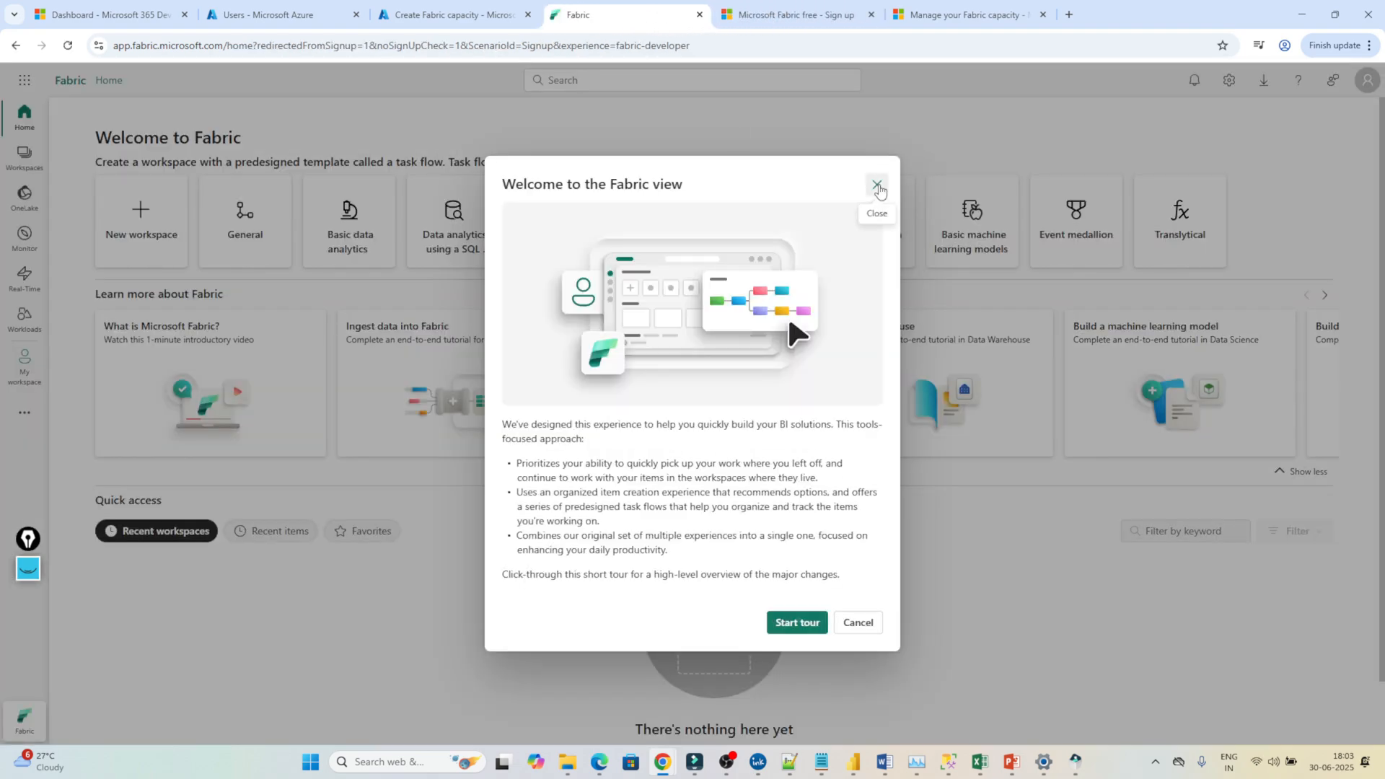
# Dismiss the Fabric welcome tour, confirm the Free account license in the Profile panel, and return to Azure.
pyautogui.click(878, 189)
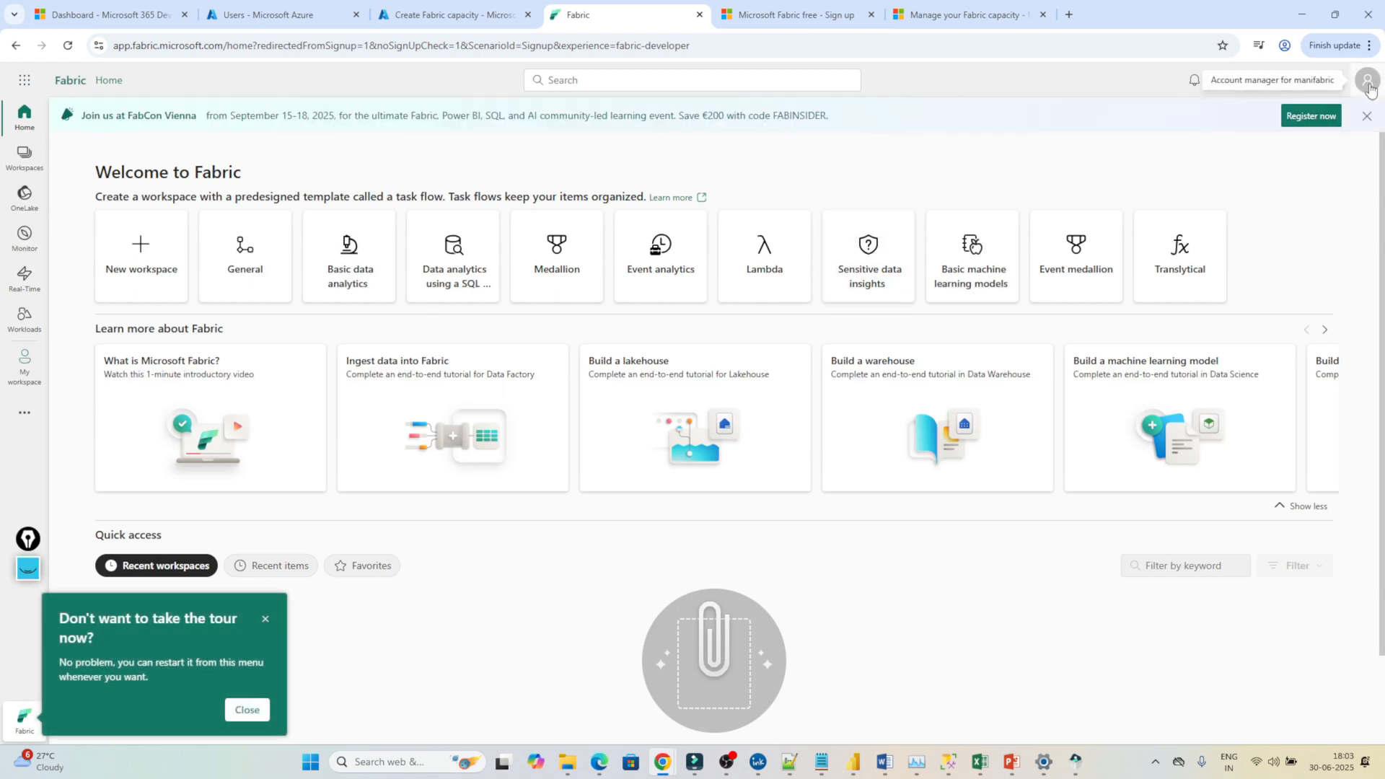
pyautogui.click(1368, 81)
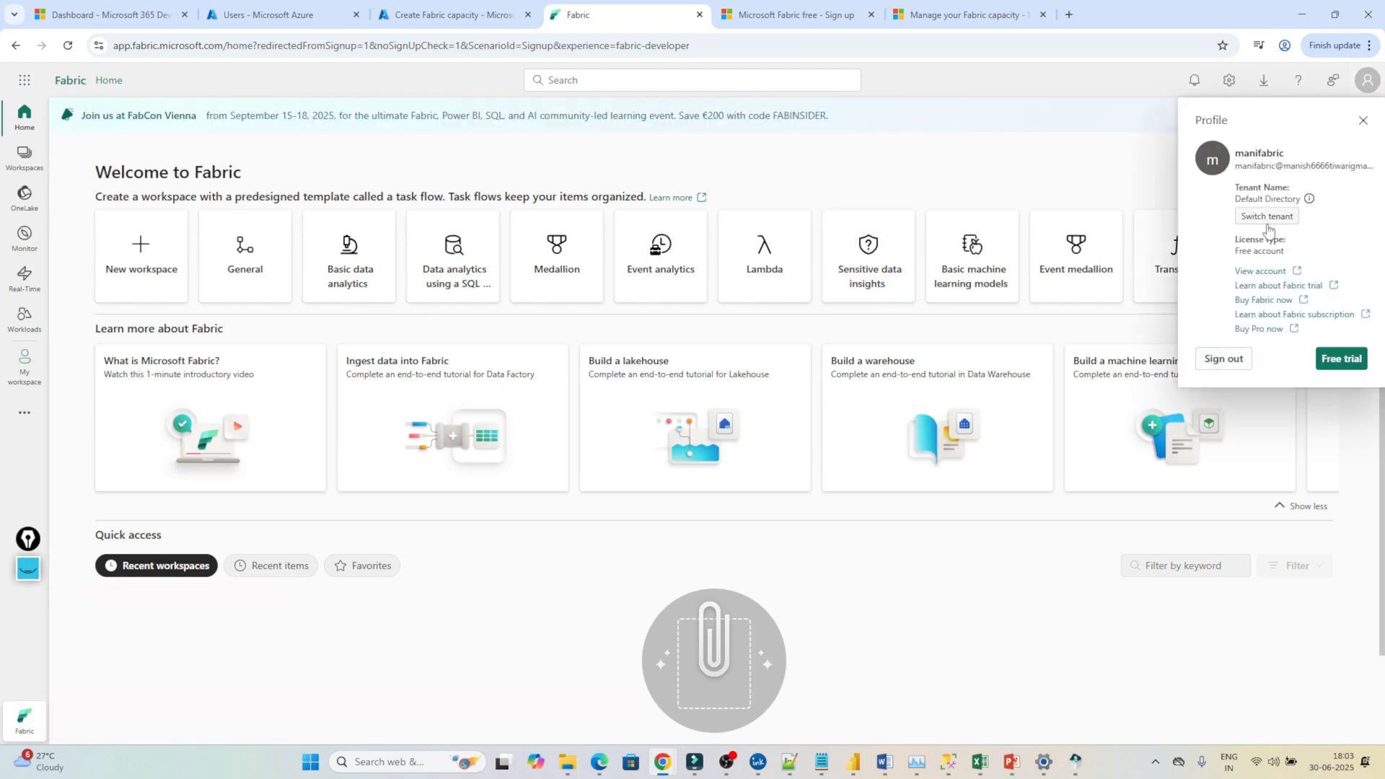
pyautogui.click(1039, 142)
pyautogui.click(443, 14)
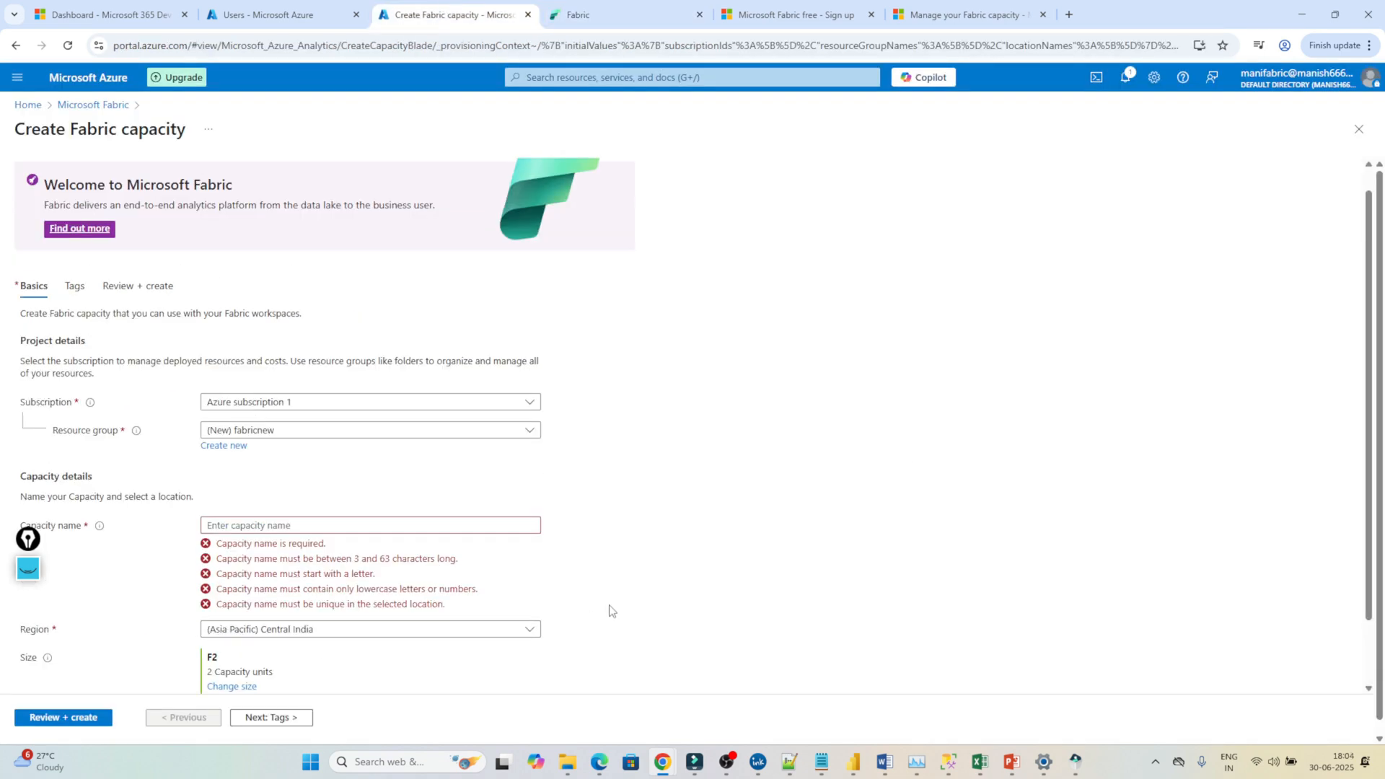
# Keep the F2 capacity size and enter 'fabrictrial04' as the capacity name until it validates.
pyautogui.scroll(-2, 609, 611)
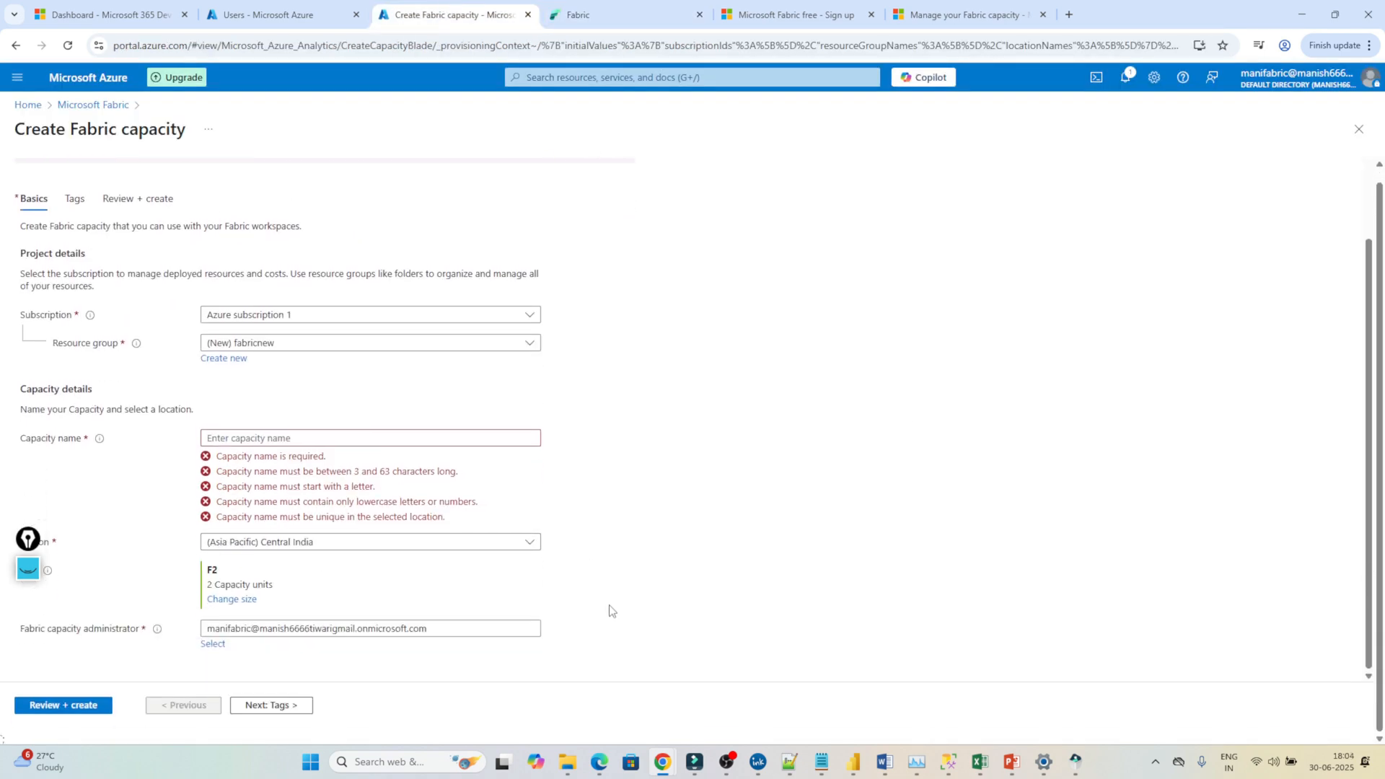
pyautogui.scroll(1, 610, 612)
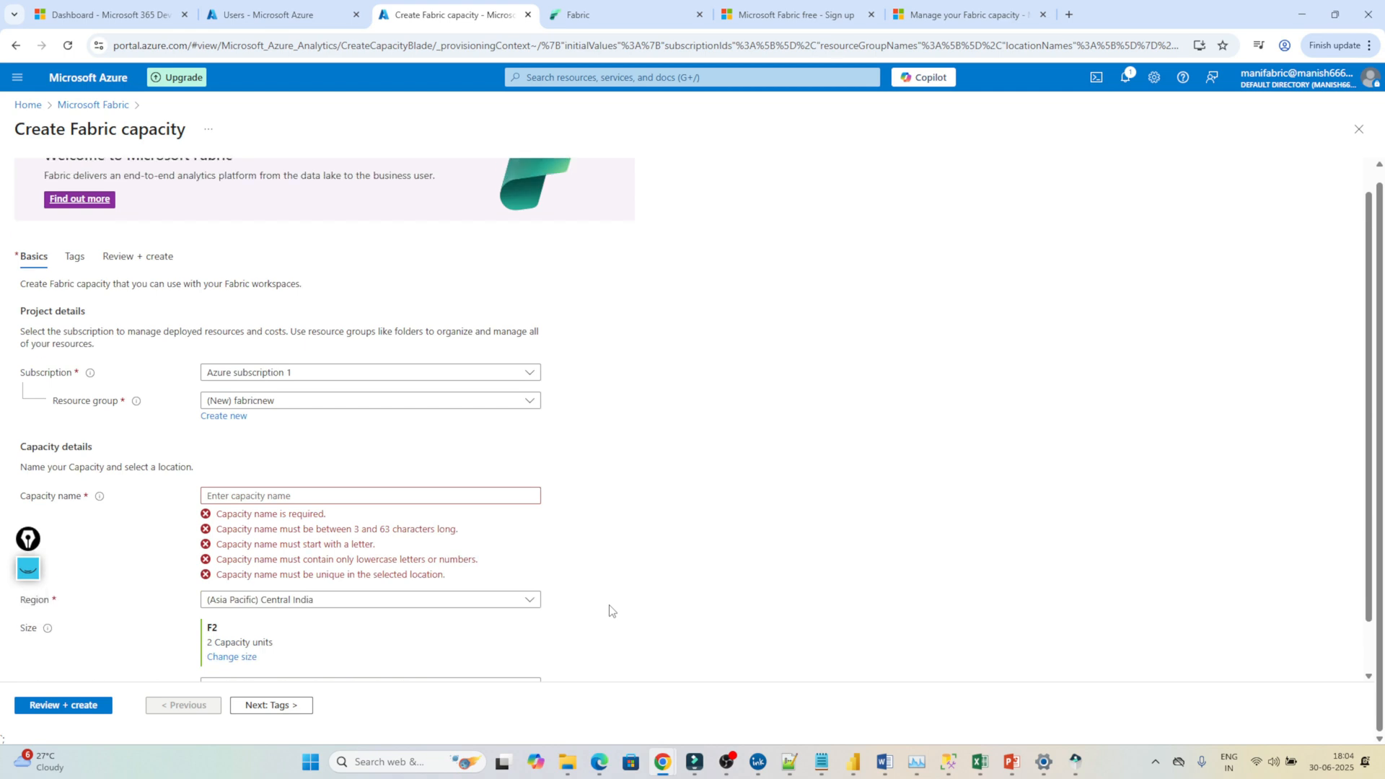
pyautogui.click(221, 664)
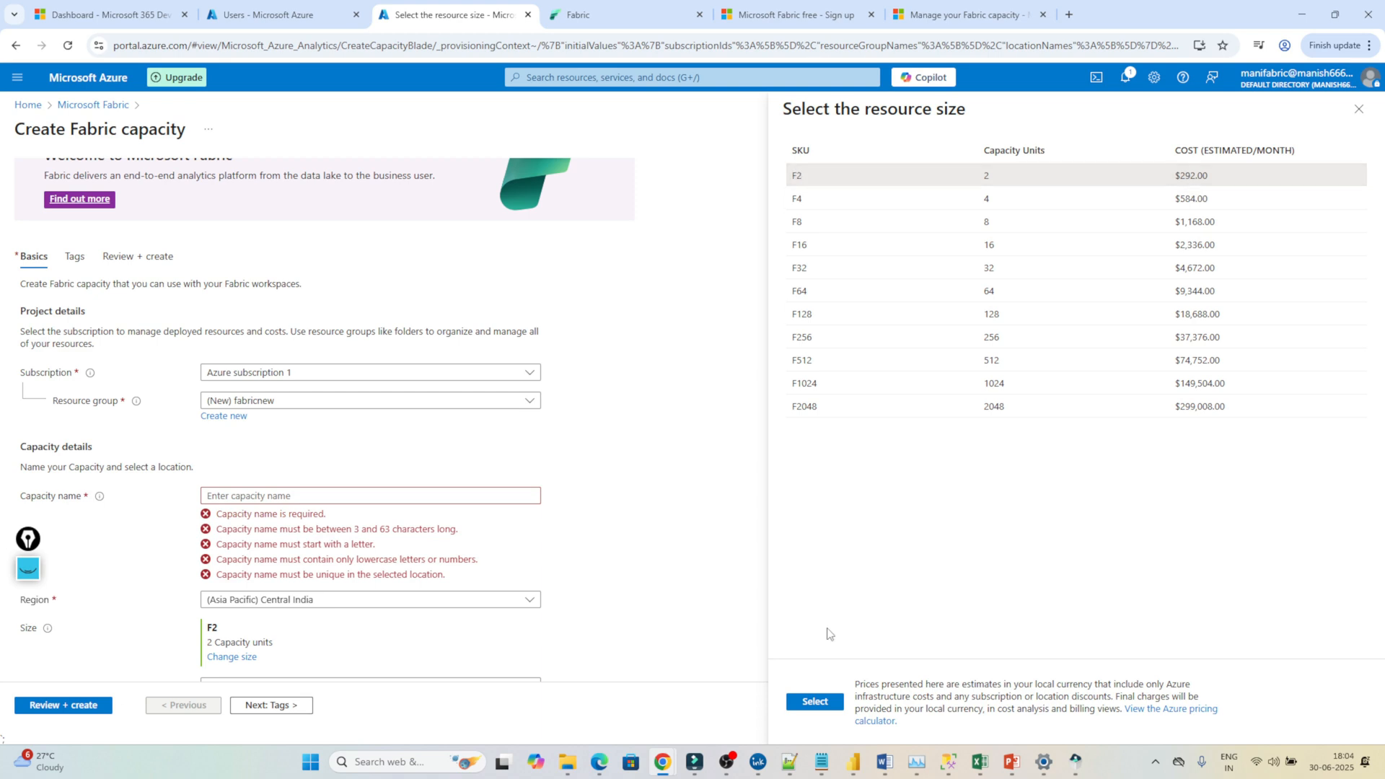
pyautogui.click(811, 702)
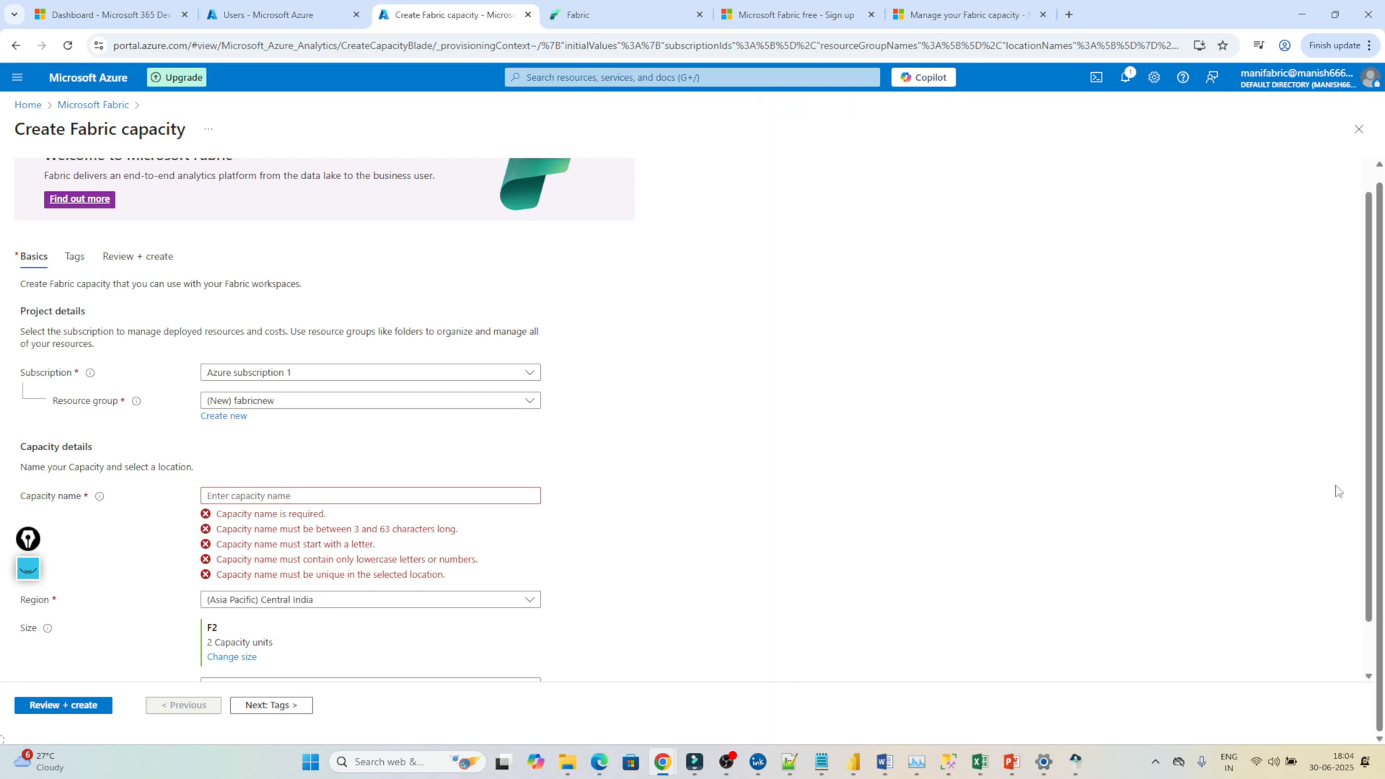
pyautogui.click(297, 495)
pyautogui.write('fabrictrial04')
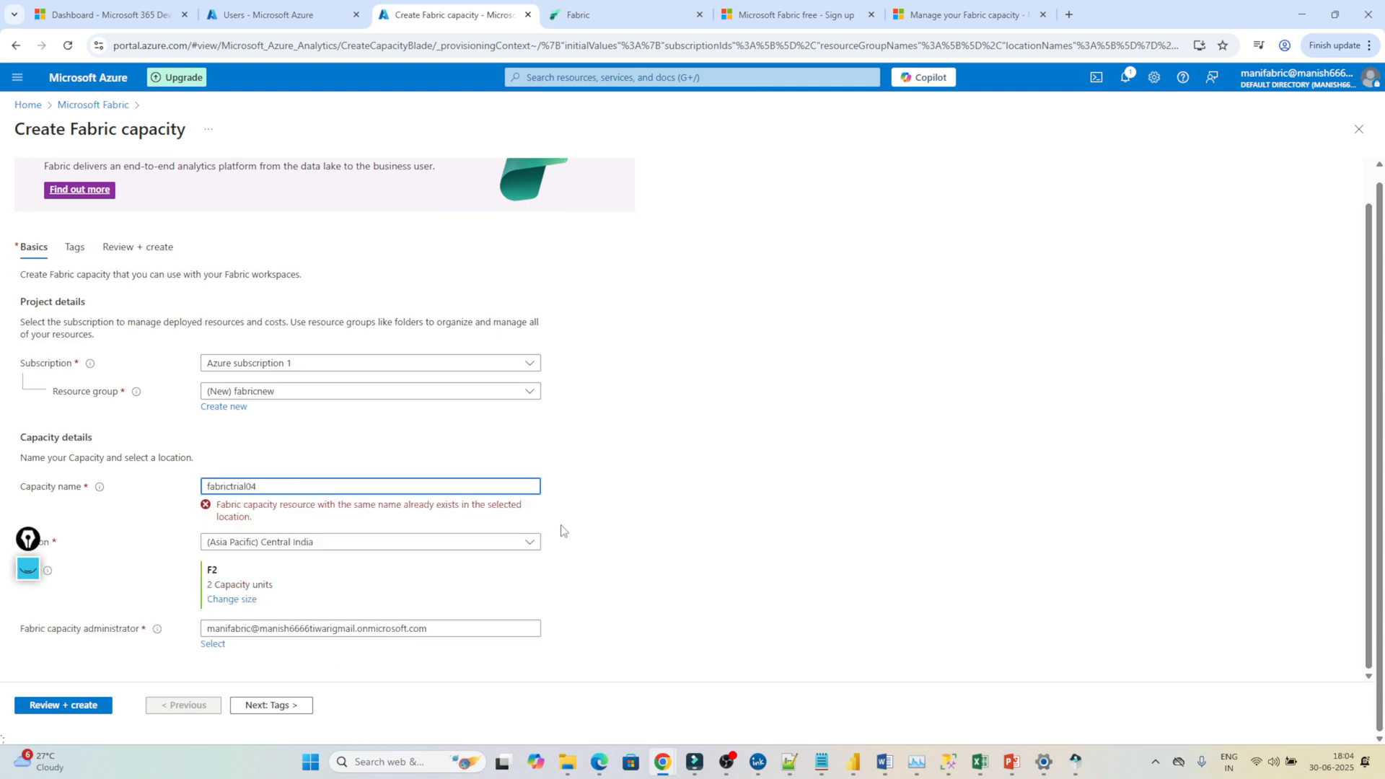
pyautogui.click(589, 535)
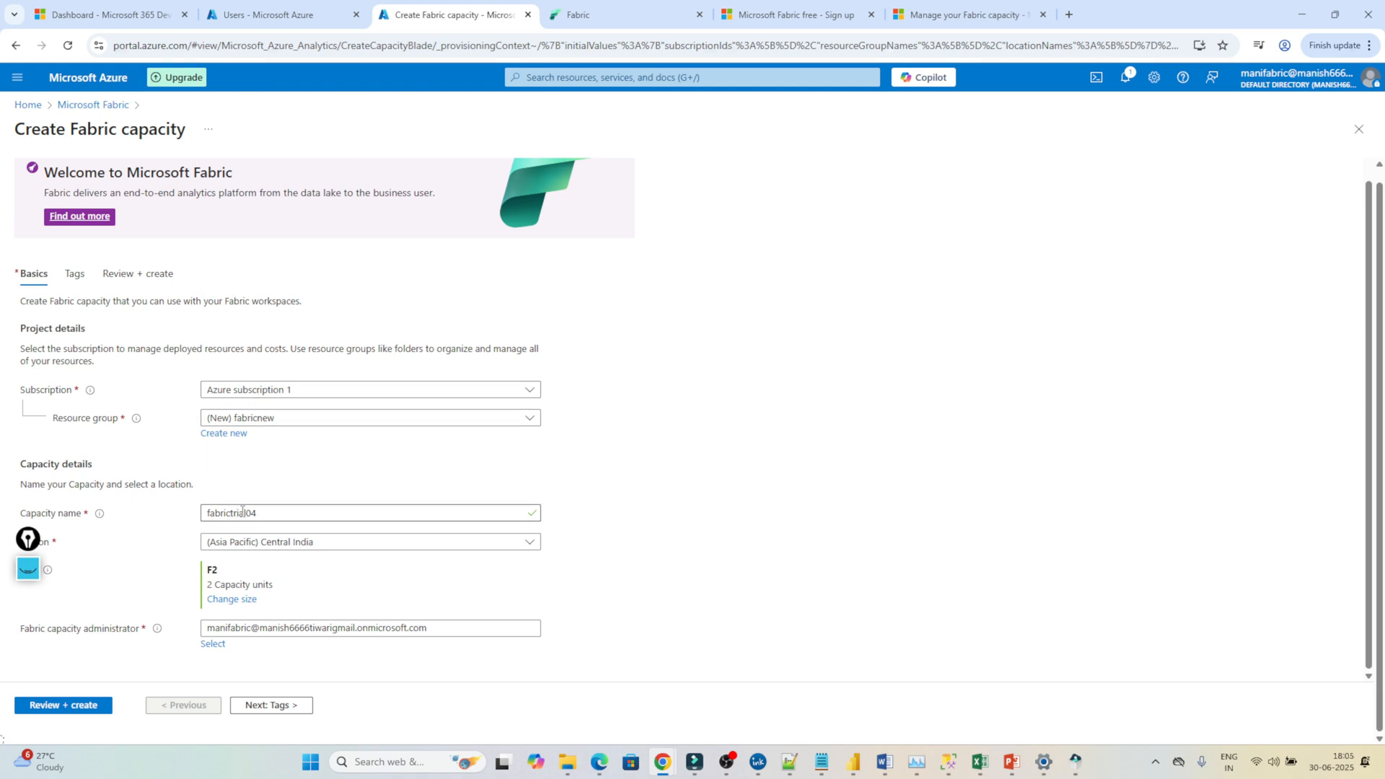
# Advance past Tags to Review + create, where validation passes with a $292.00 monthly estimate.
pyautogui.click(610, 11)
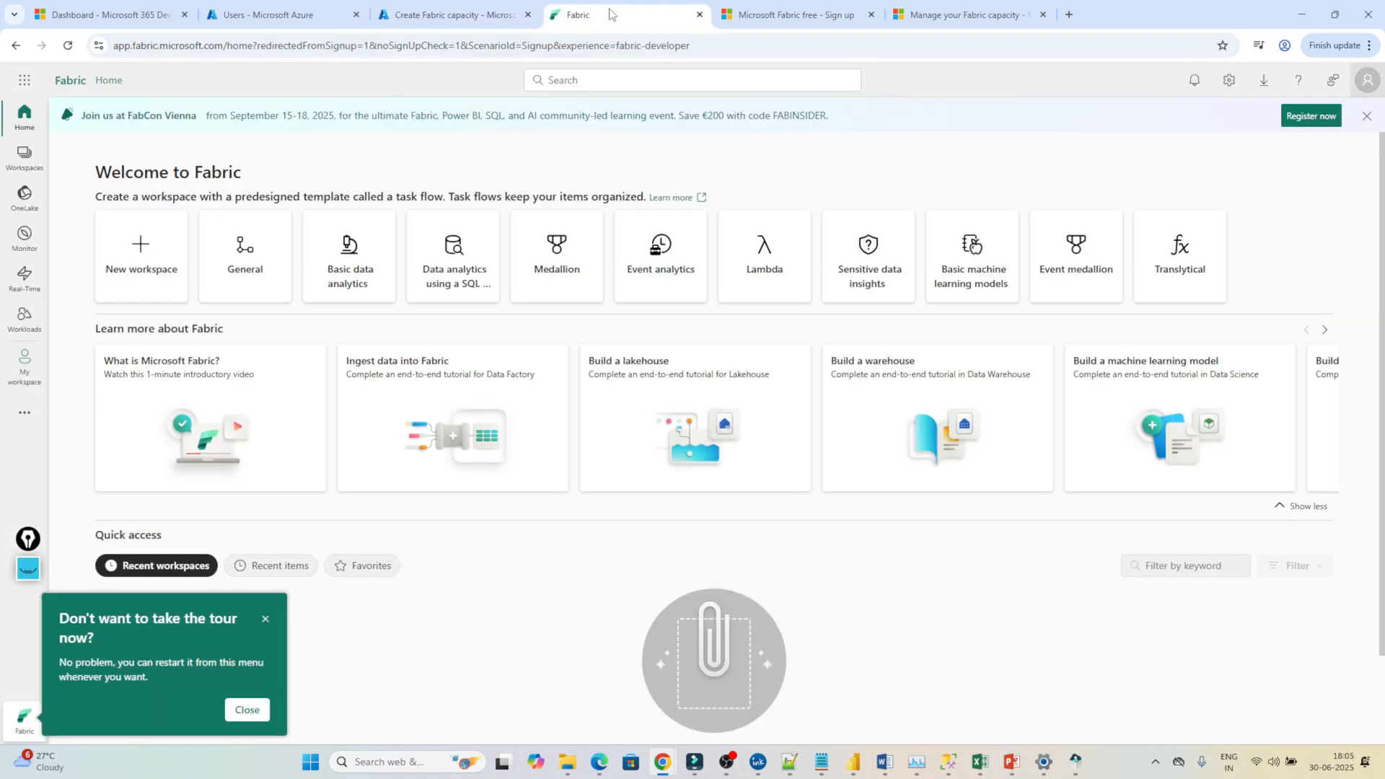
pyautogui.click(480, 13)
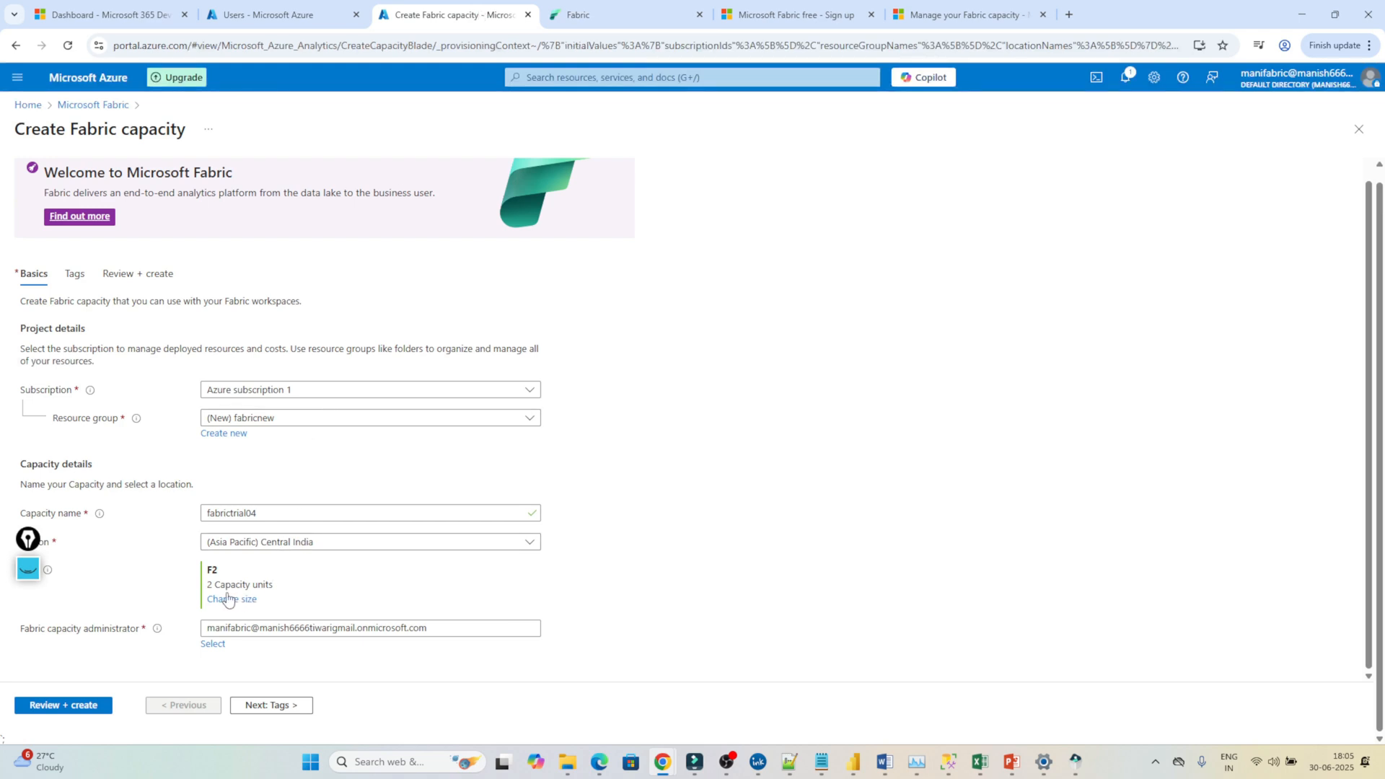
pyautogui.click(271, 706)
pyautogui.click(278, 705)
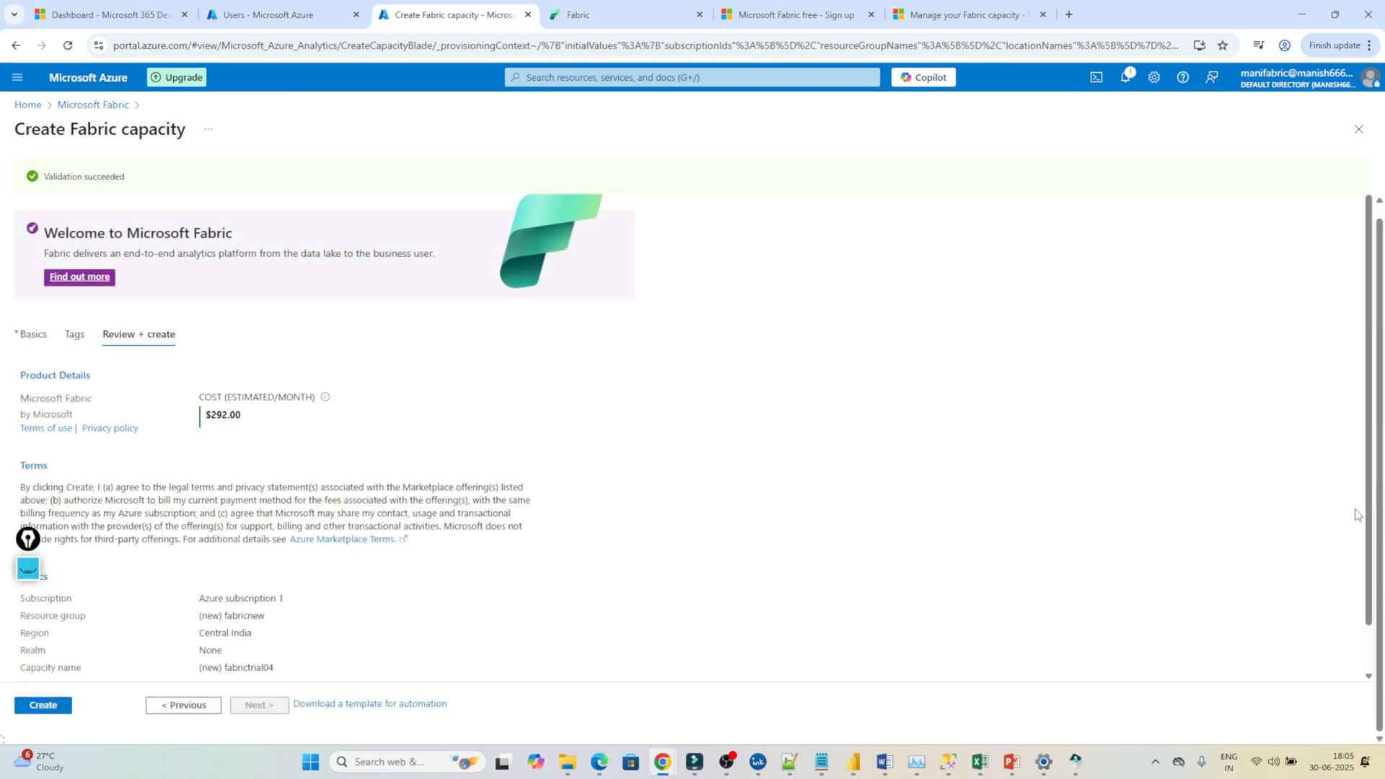
pyautogui.moveTo(1372, 585); pyautogui.dragTo(1371, 647)
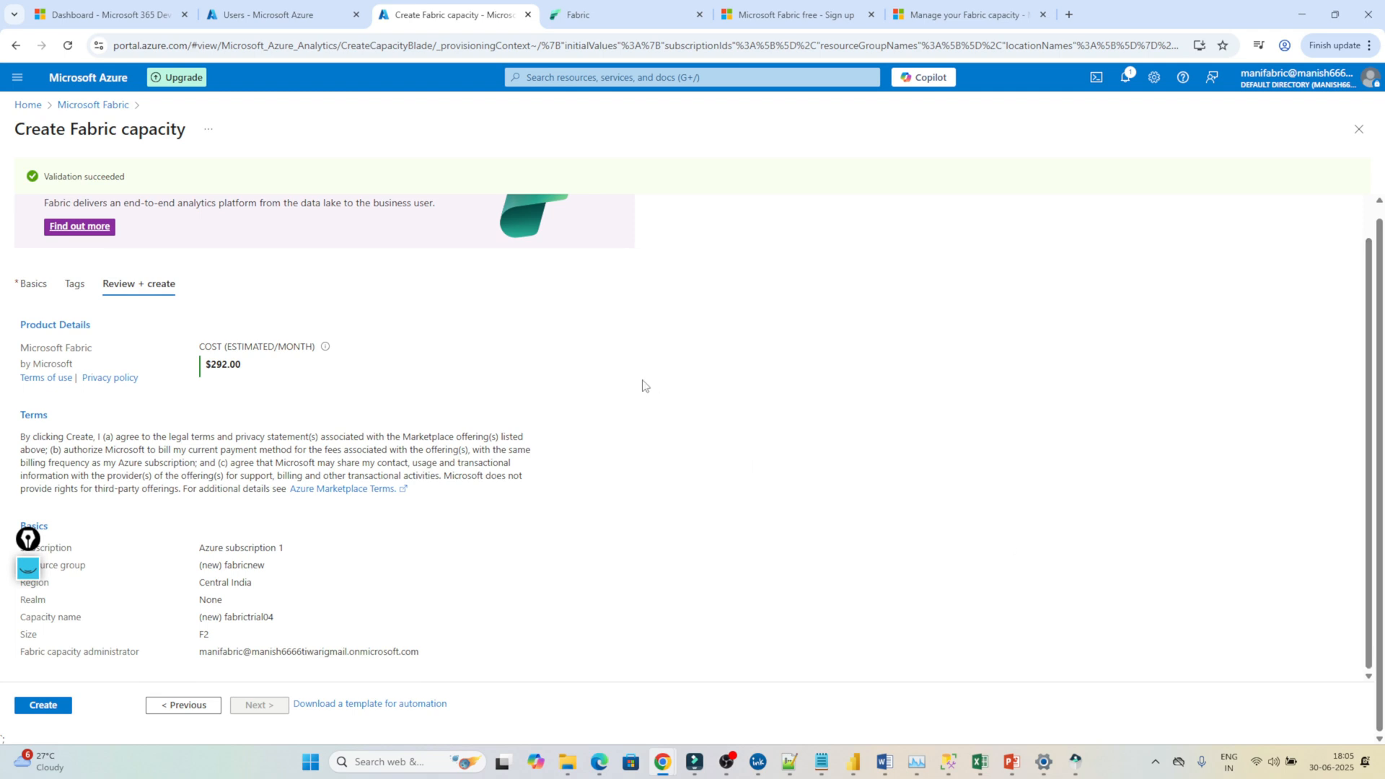
pyautogui.click(622, 78)
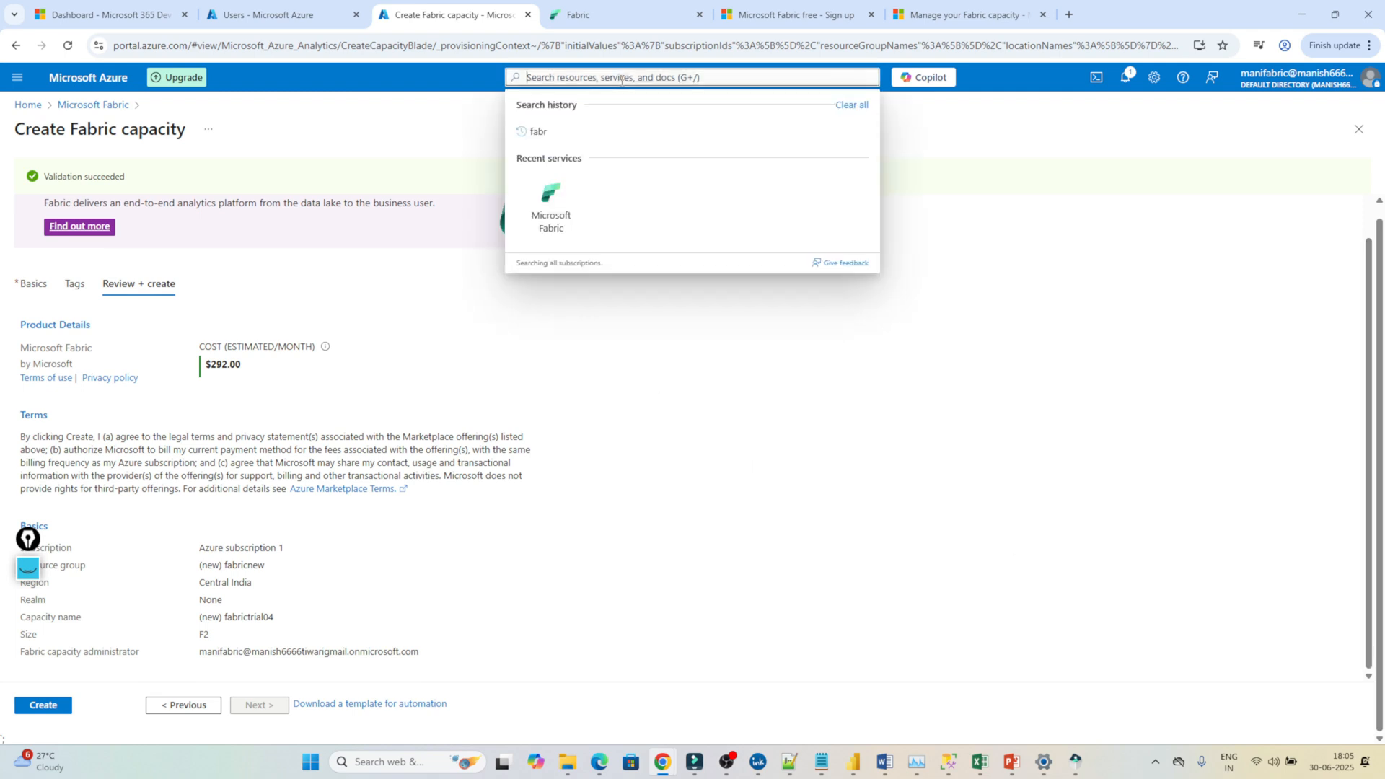
pyautogui.click(575, 493)
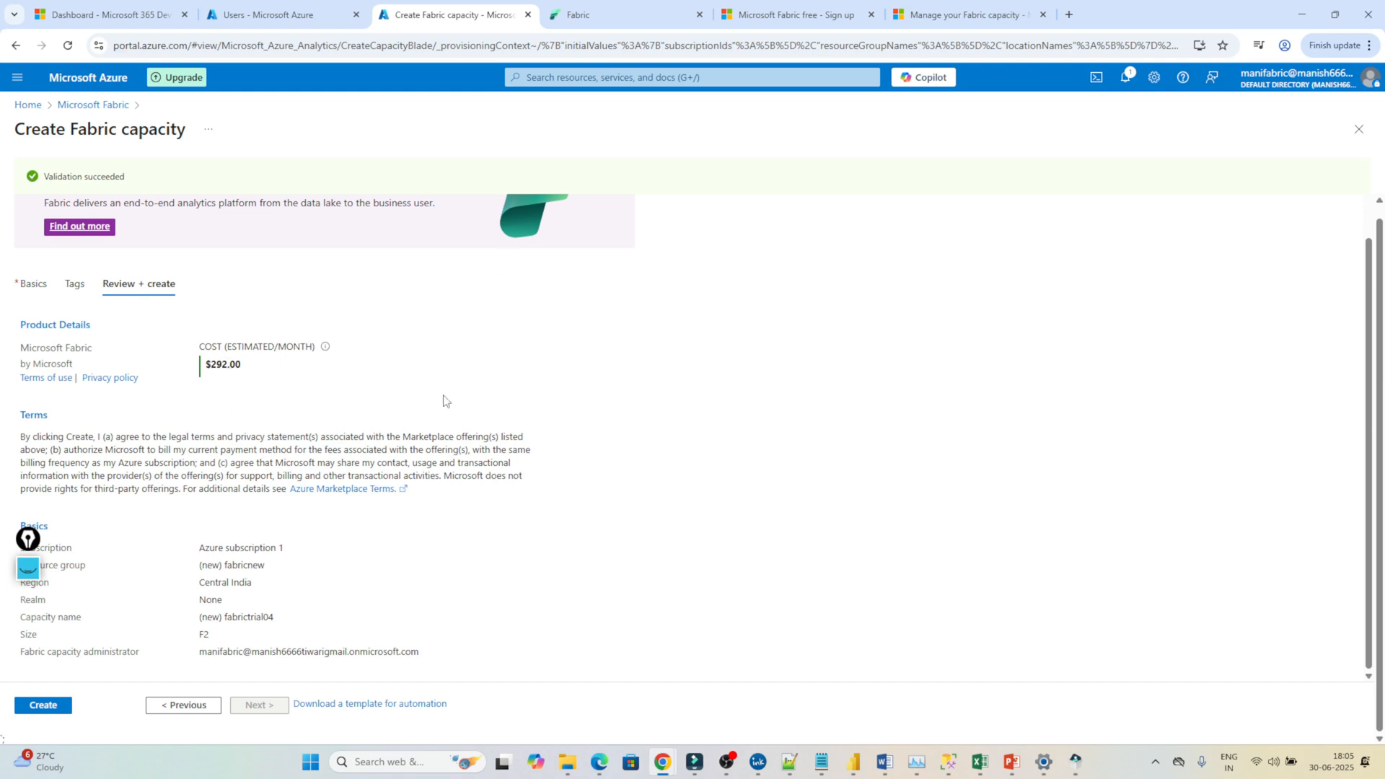
# Create the fabrictrial04 capacity, view its Active F2 overview in Central India, then switch to Fabric.
pyautogui.click(43, 703)
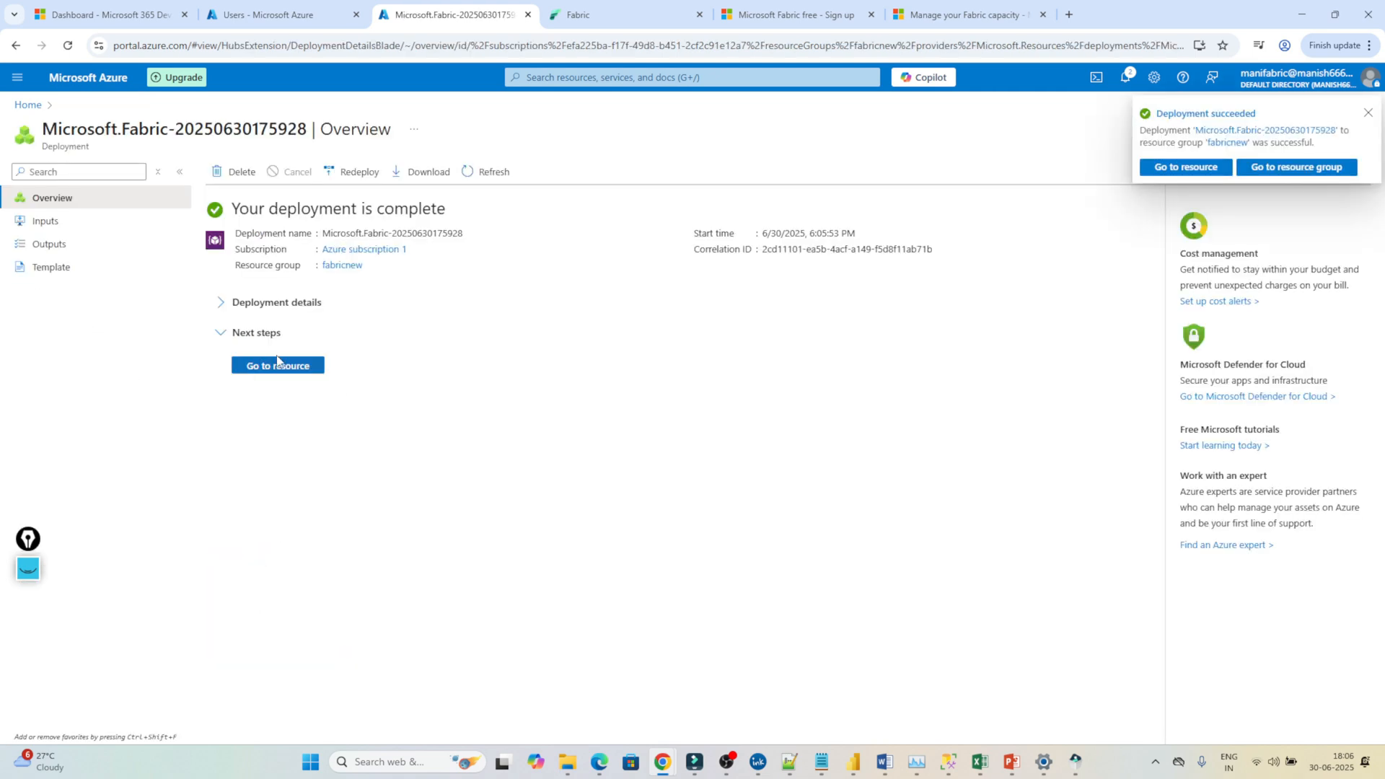
pyautogui.click(278, 366)
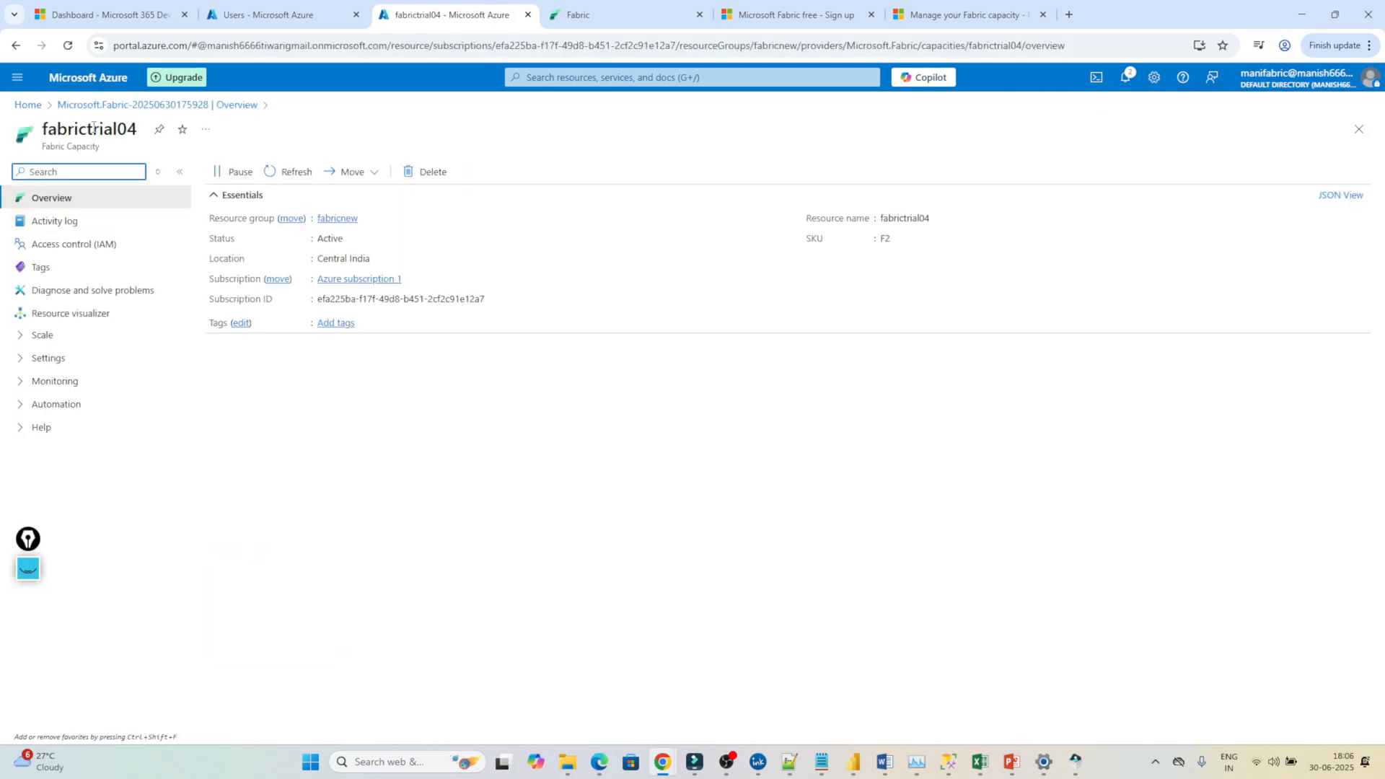
pyautogui.click(233, 177)
pyautogui.click(626, 16)
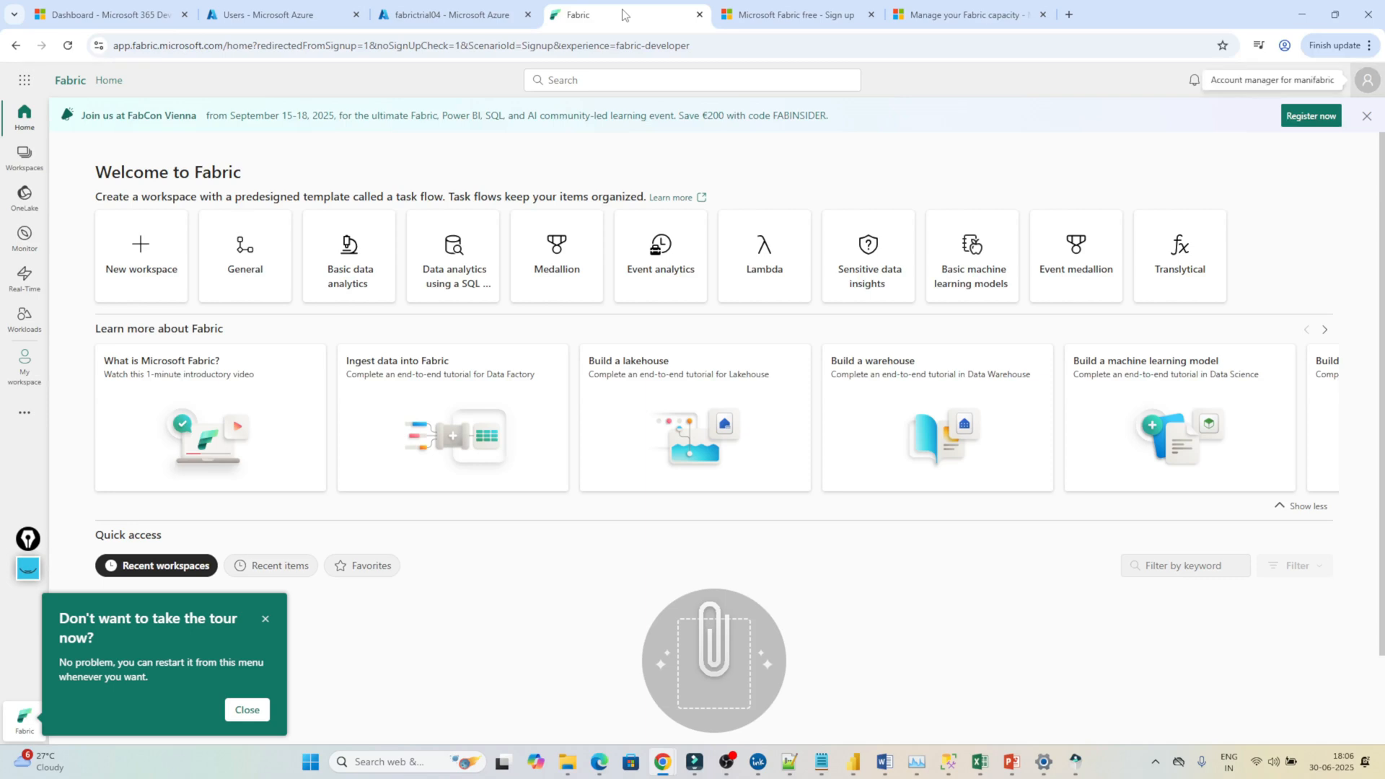
# Start the free Fabric trial from the account manager, activate it, and dismiss the confirmation.
pyautogui.click(1369, 85)
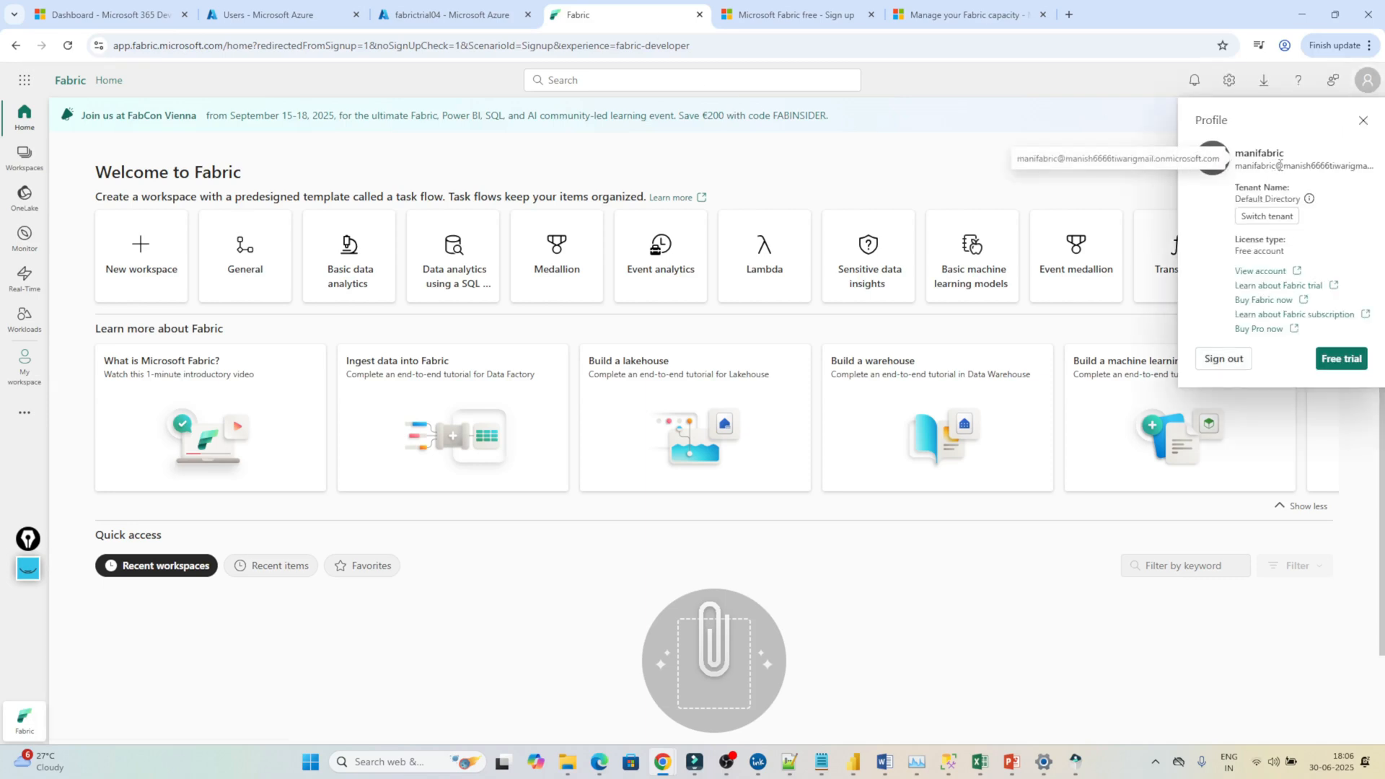
pyautogui.click(1343, 360)
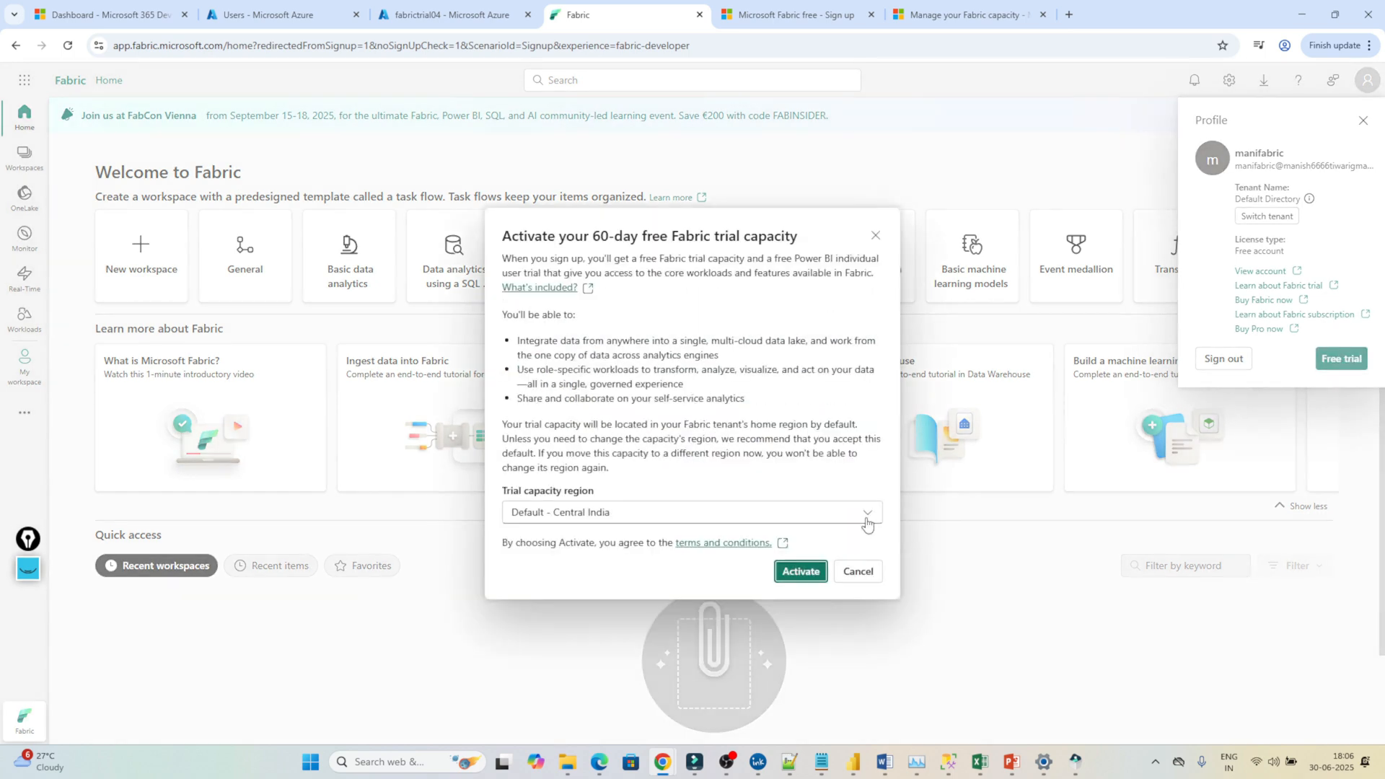
pyautogui.click(814, 572)
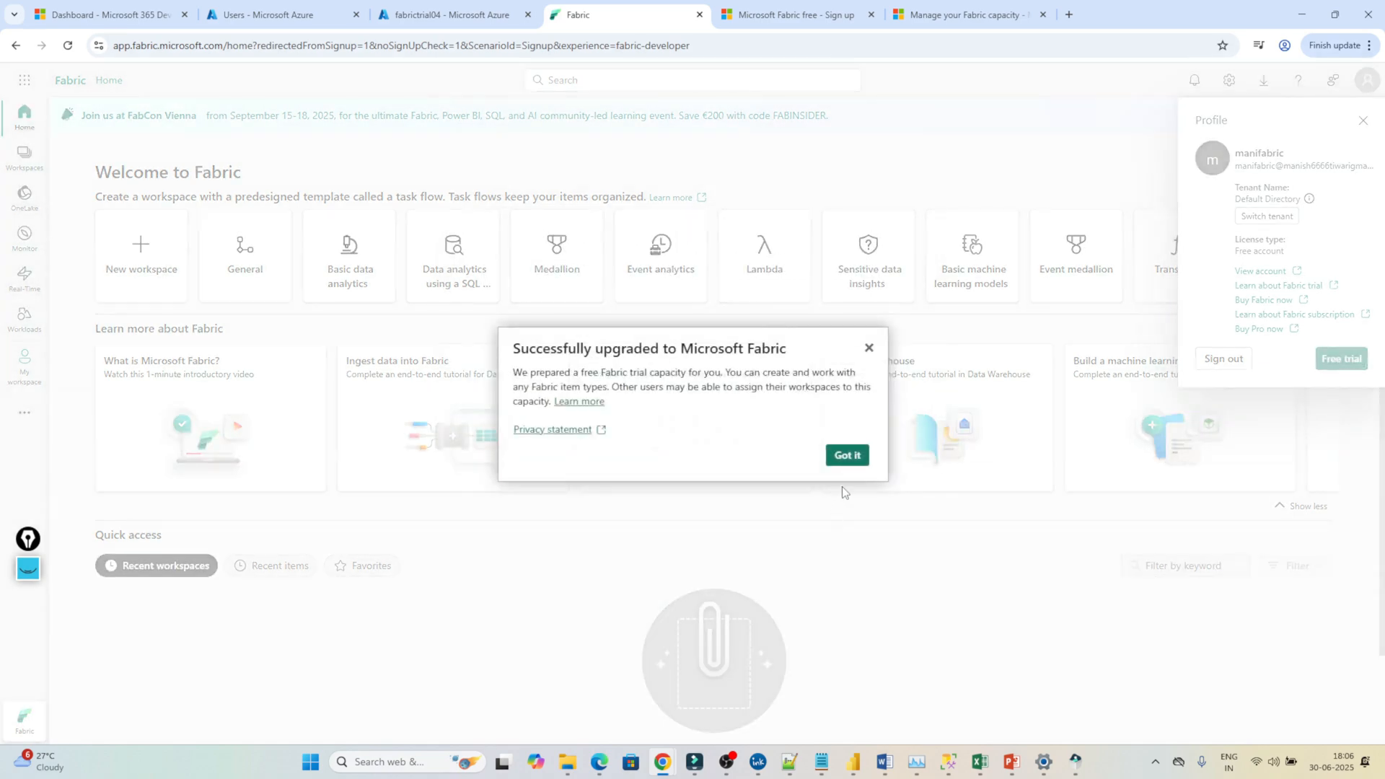
pyautogui.click(848, 456)
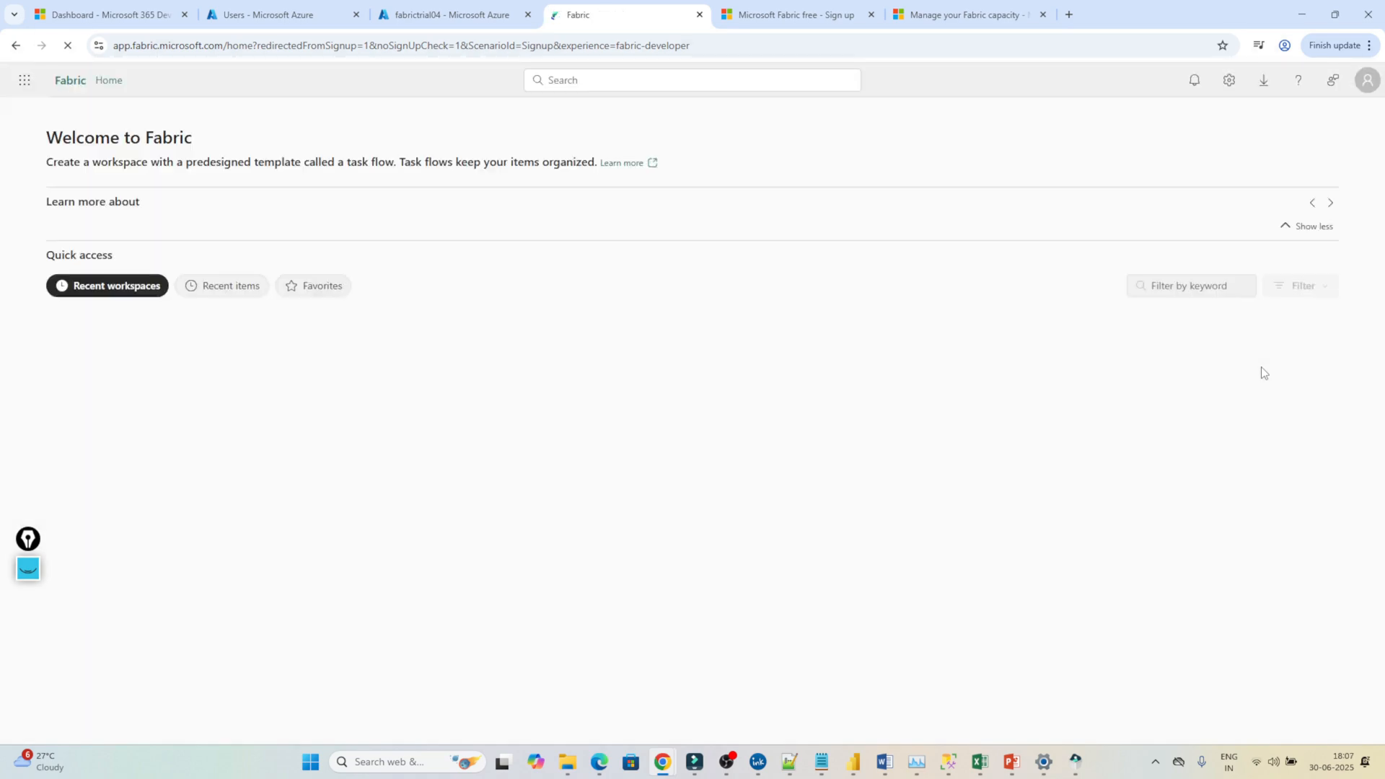
# Retry activating the Fabric trial in Central India, acknowledge the Power BI trial notice, then return to Azure.
pyautogui.click(1367, 83)
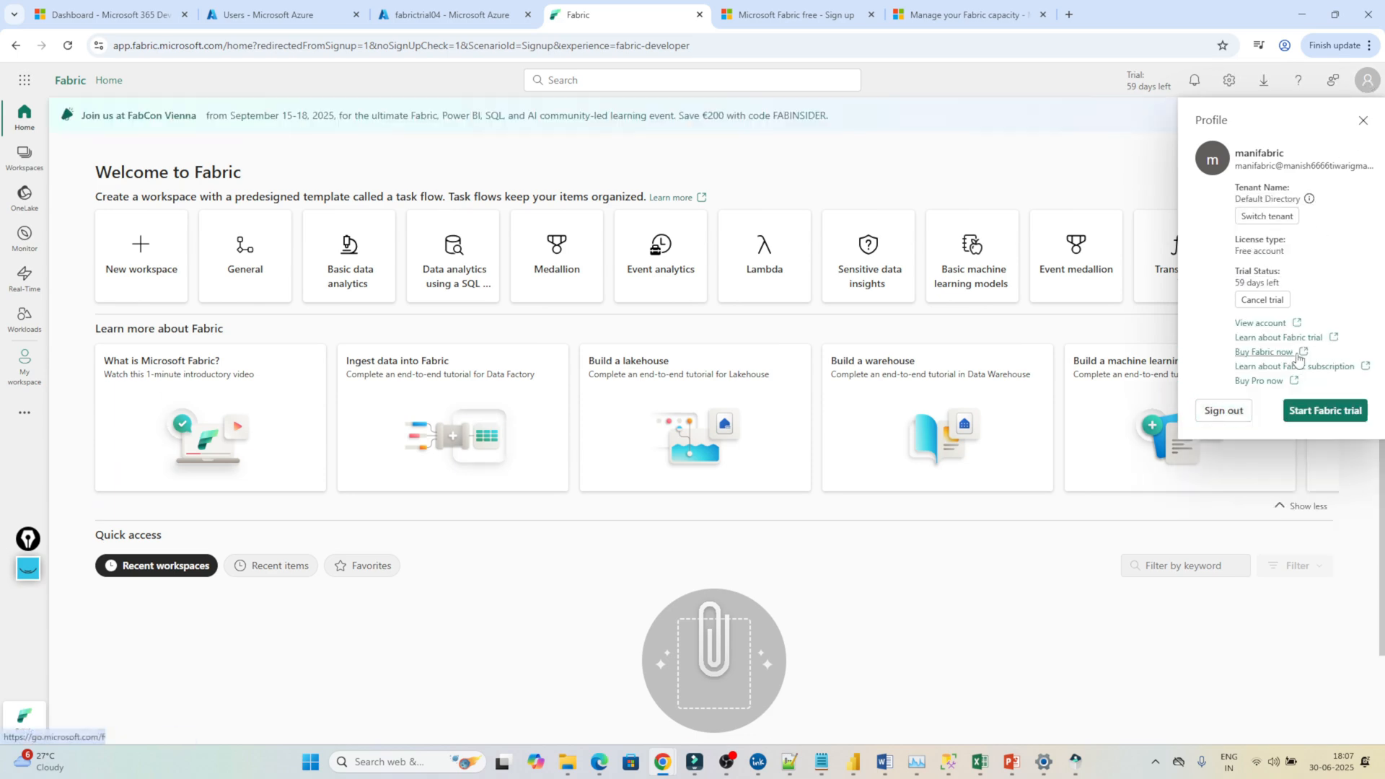
pyautogui.click(1305, 413)
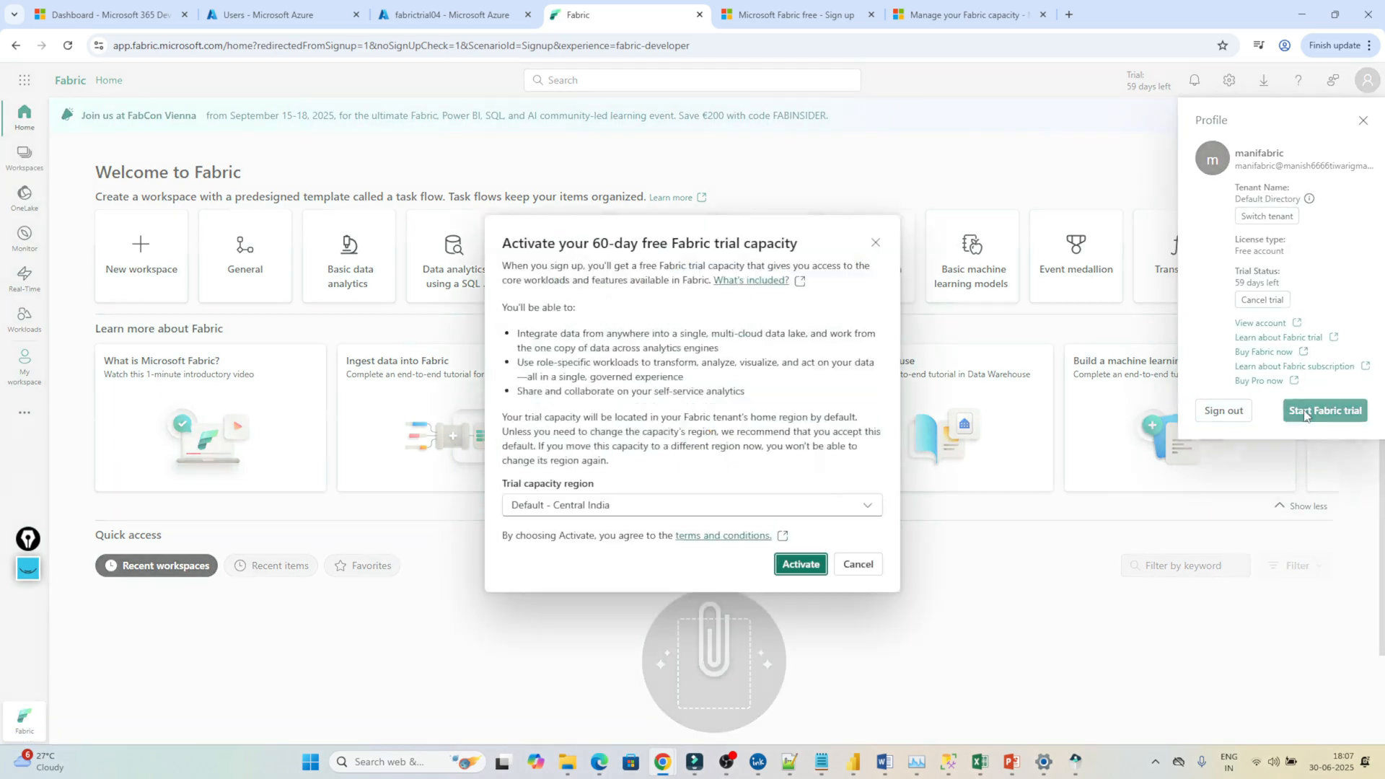
pyautogui.click(801, 565)
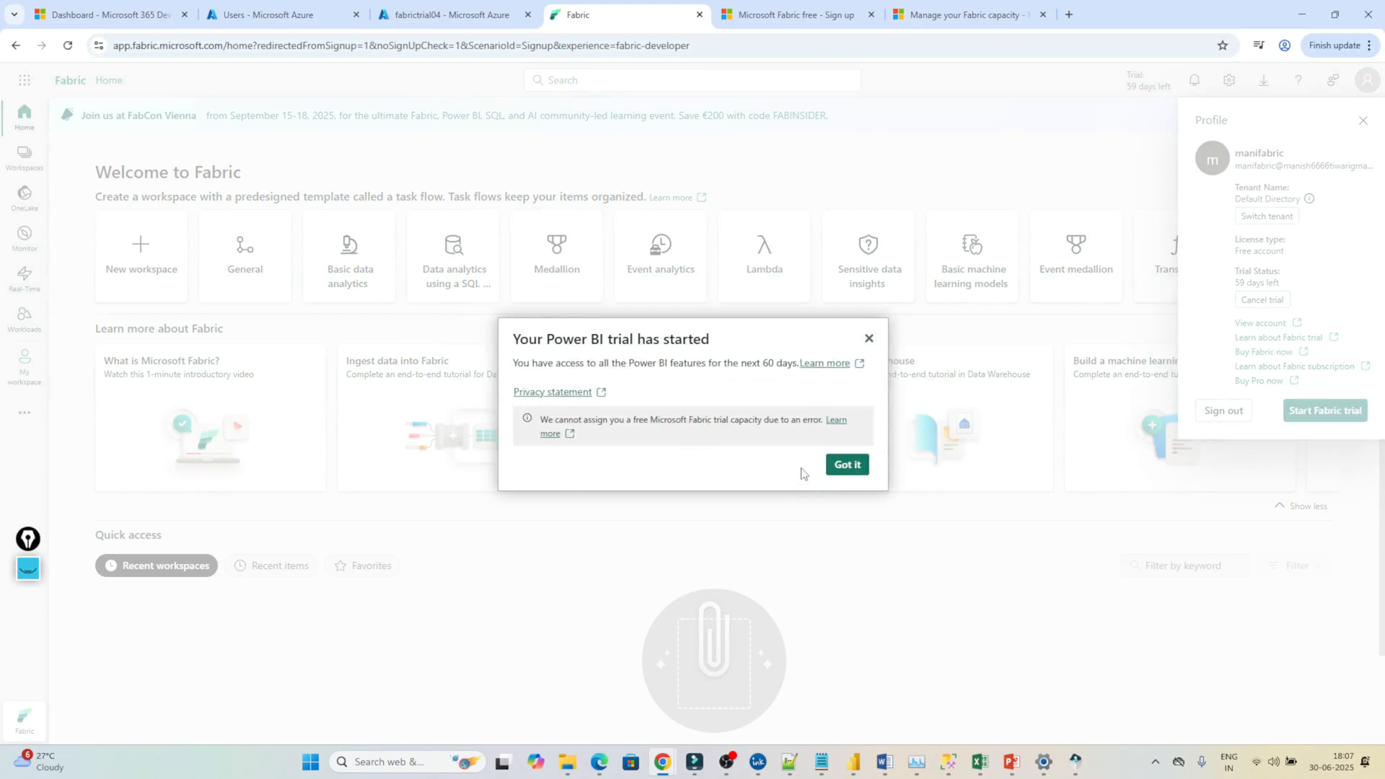
pyautogui.click(869, 339)
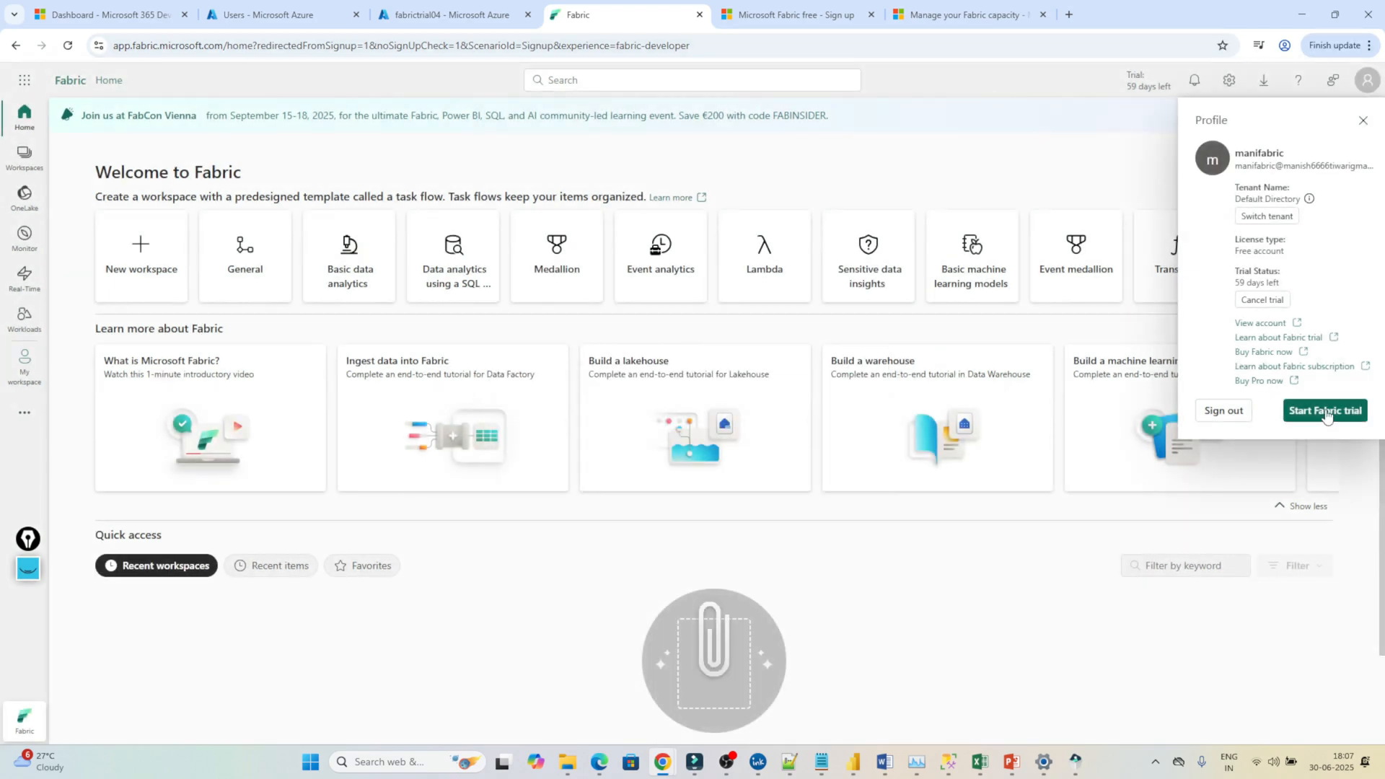
pyautogui.click(919, 173)
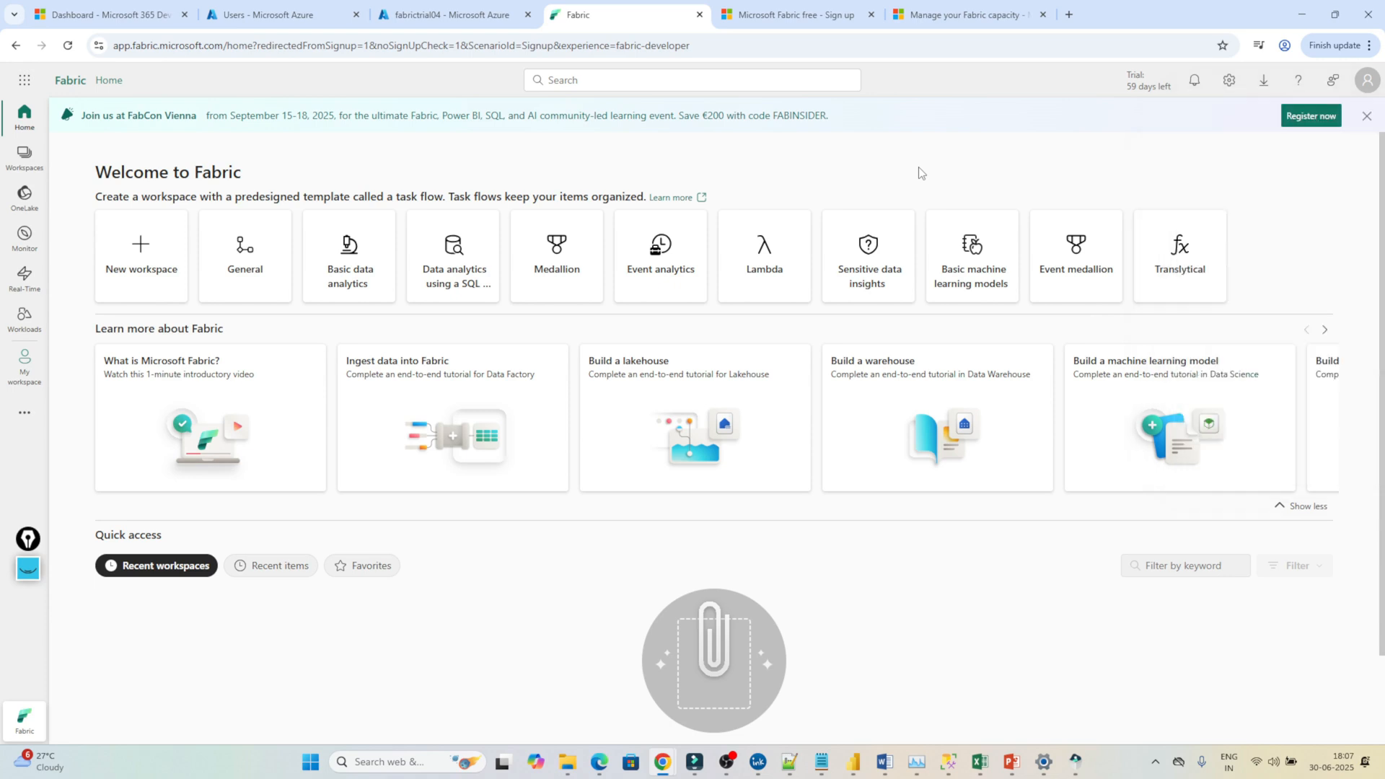
pyautogui.click(453, 13)
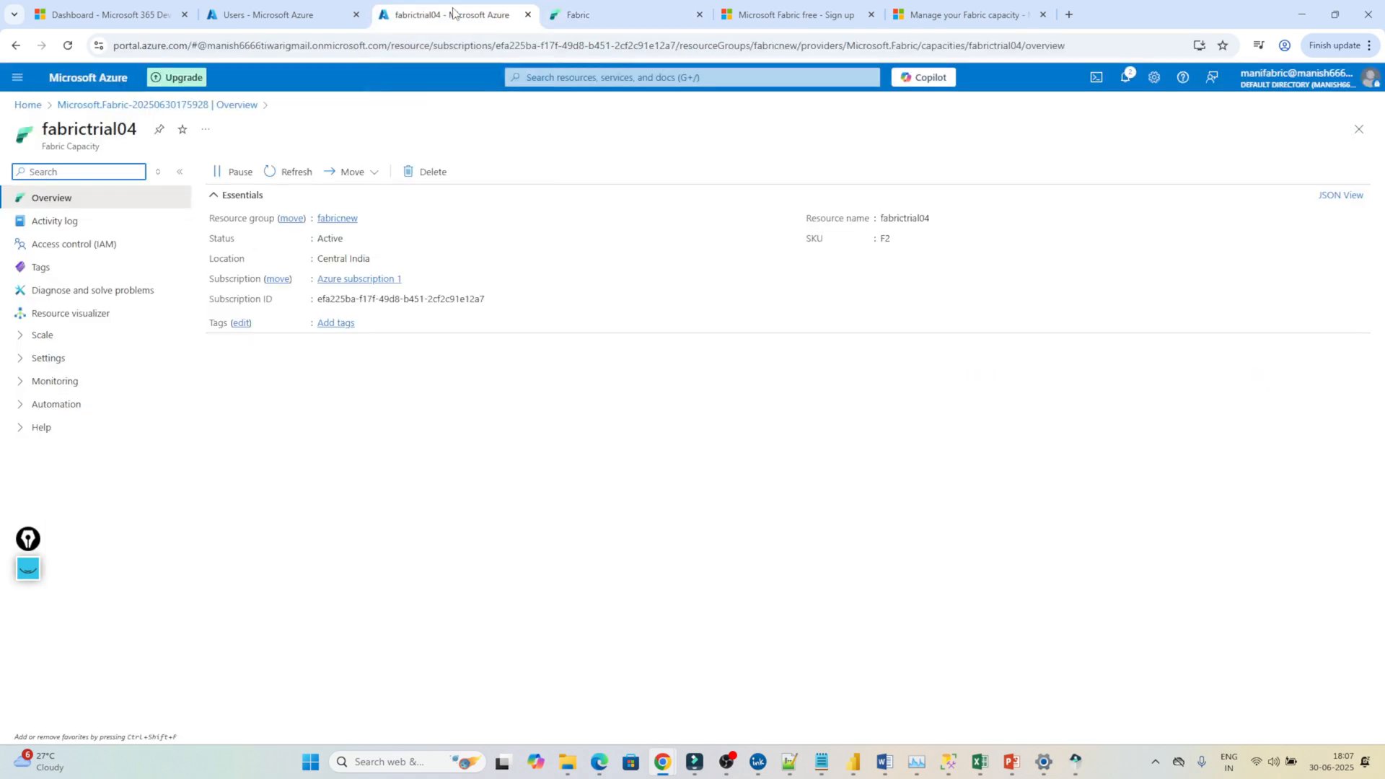
# Start a new Fabric workspace named 'fabric' and check which domains it can join.
pyautogui.click(583, 14)
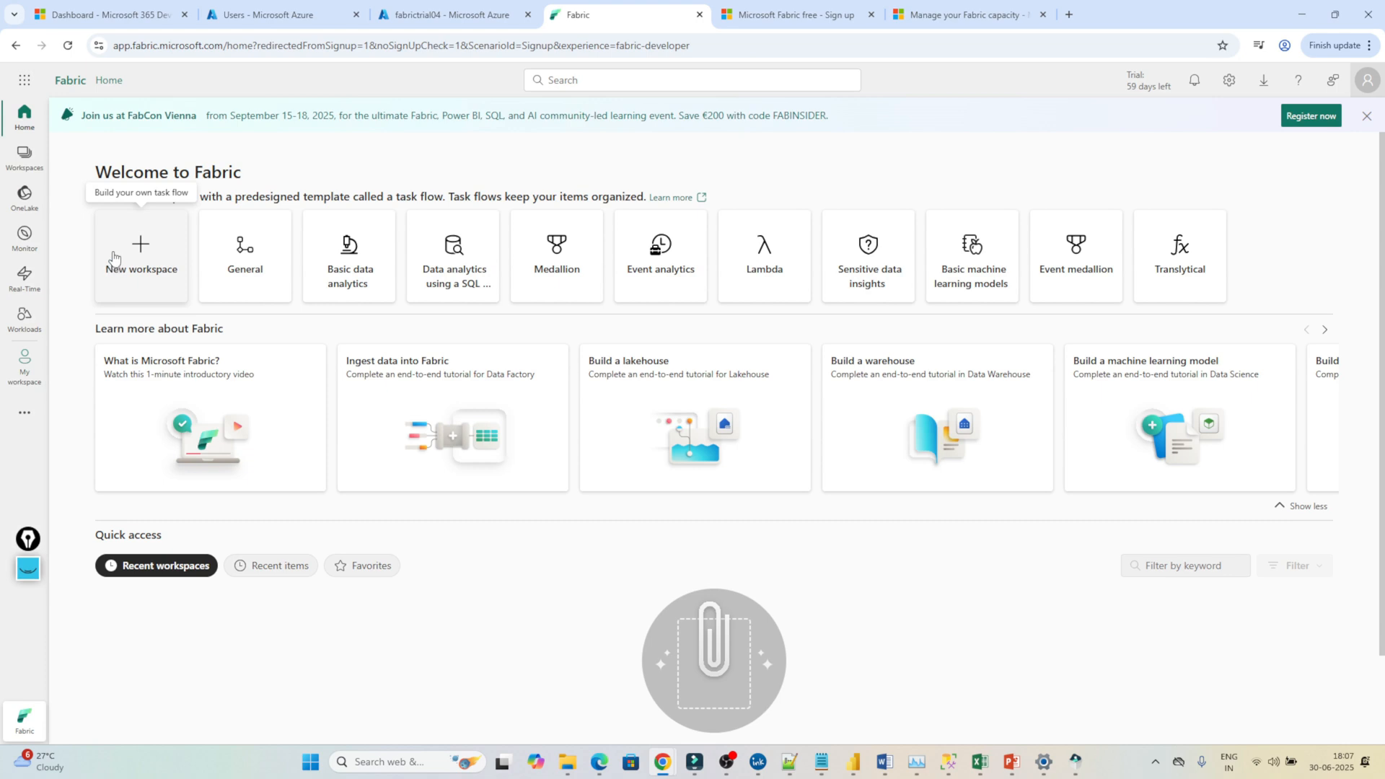
pyautogui.click(141, 257)
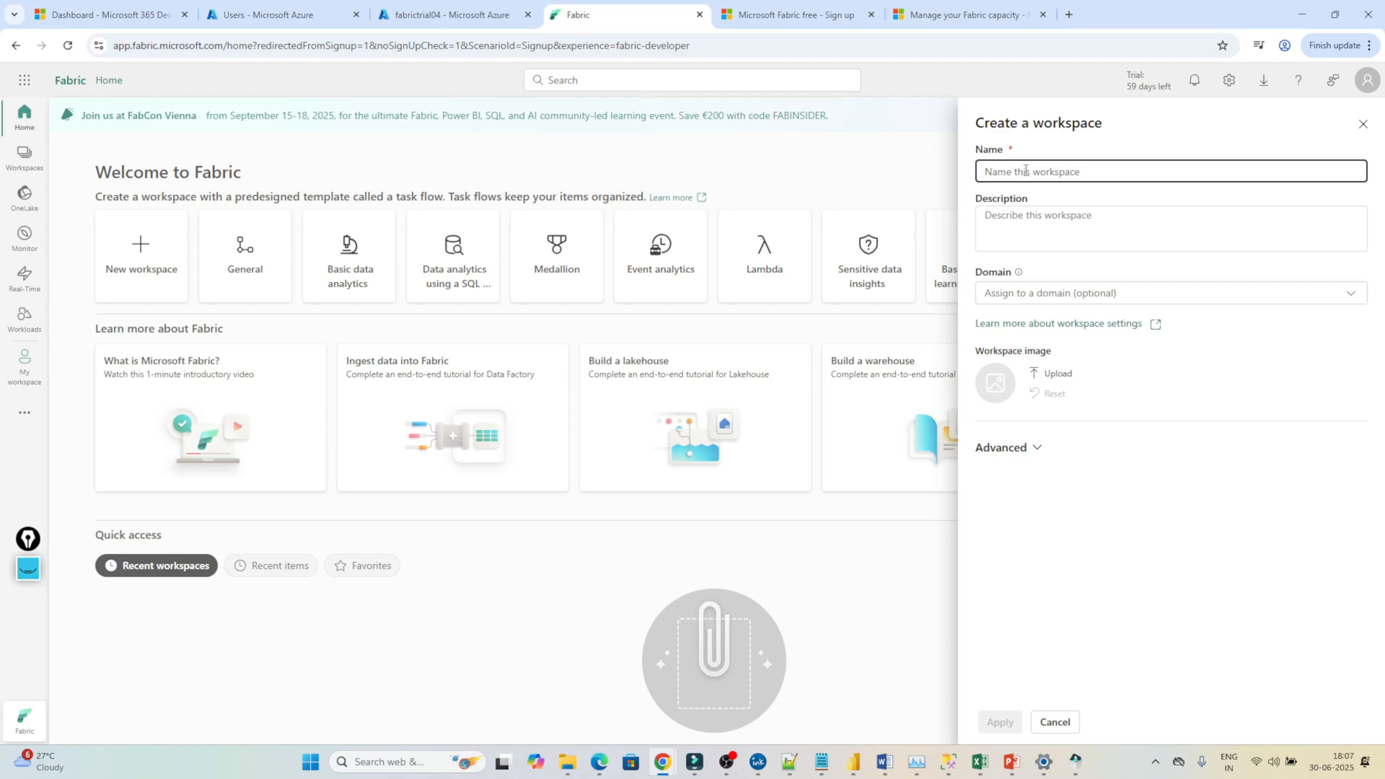
pyautogui.write('fabric')
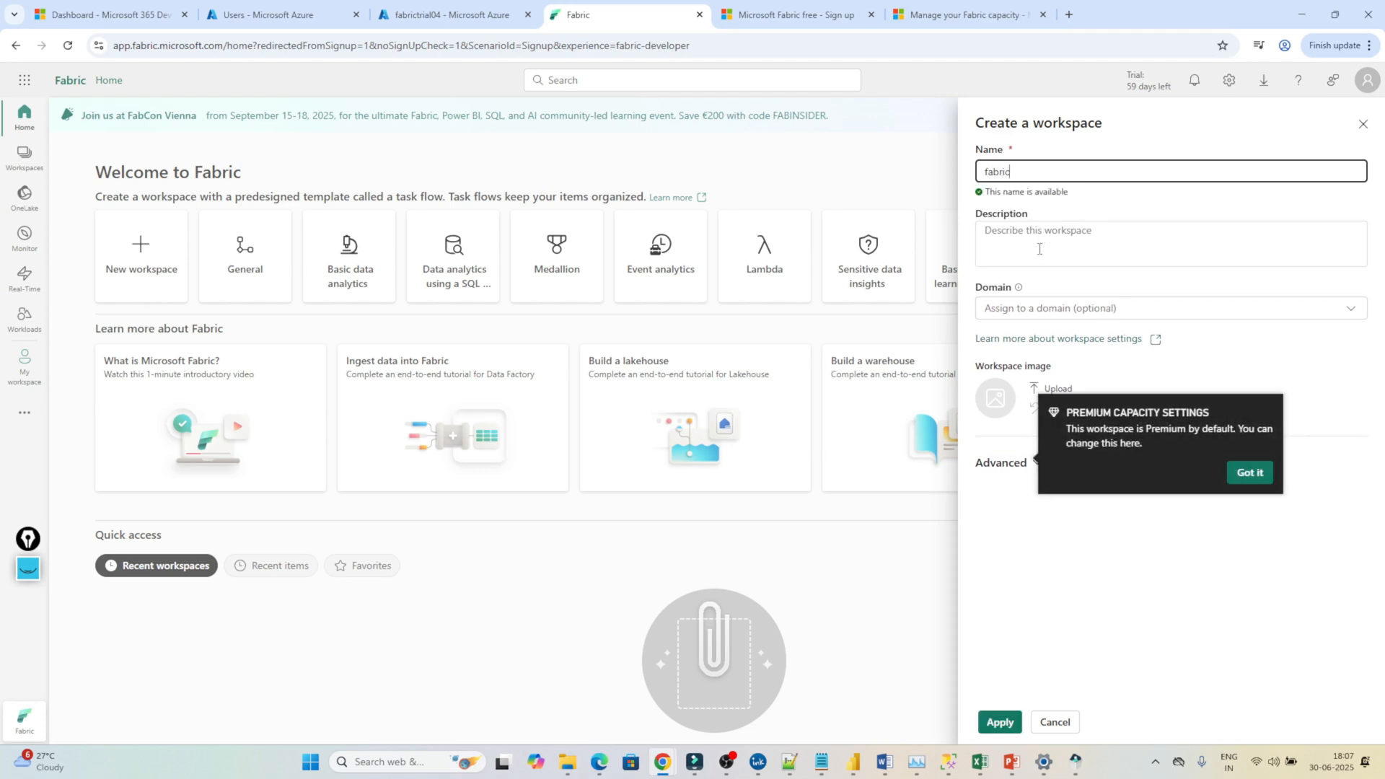
pyautogui.click(1027, 312)
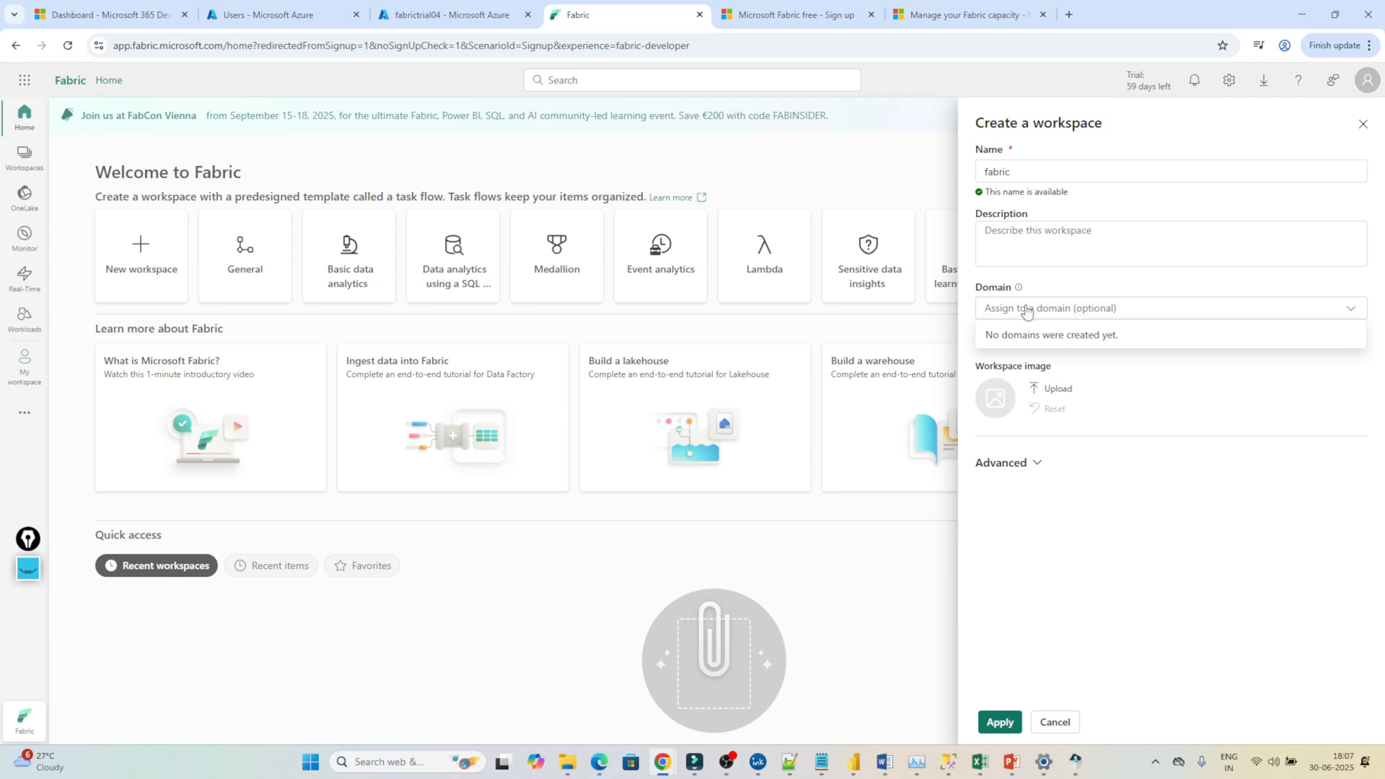
# Under Advanced, pick Fabric capacity license mode with fabrictrial04 - Central India, then return to Azure.
pyautogui.click(1034, 471)
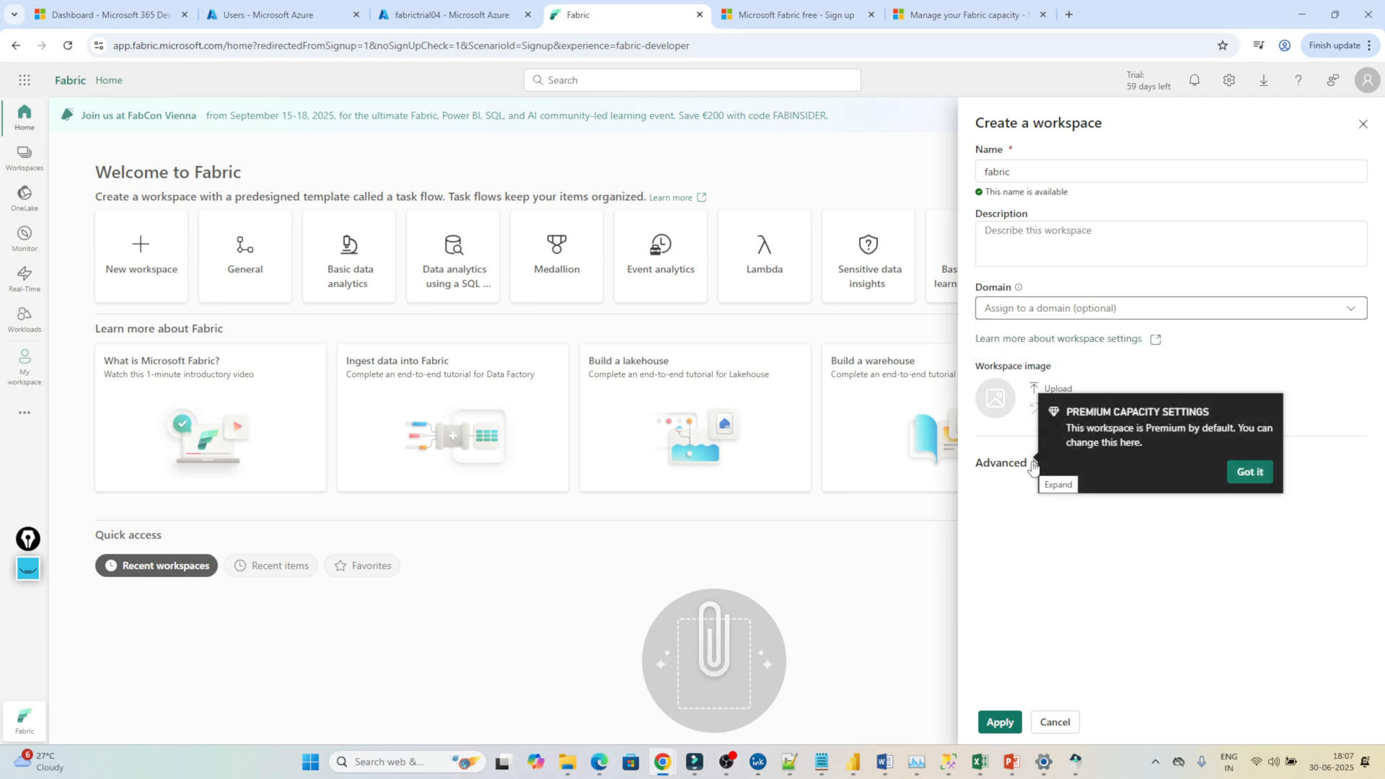
pyautogui.click(1034, 469)
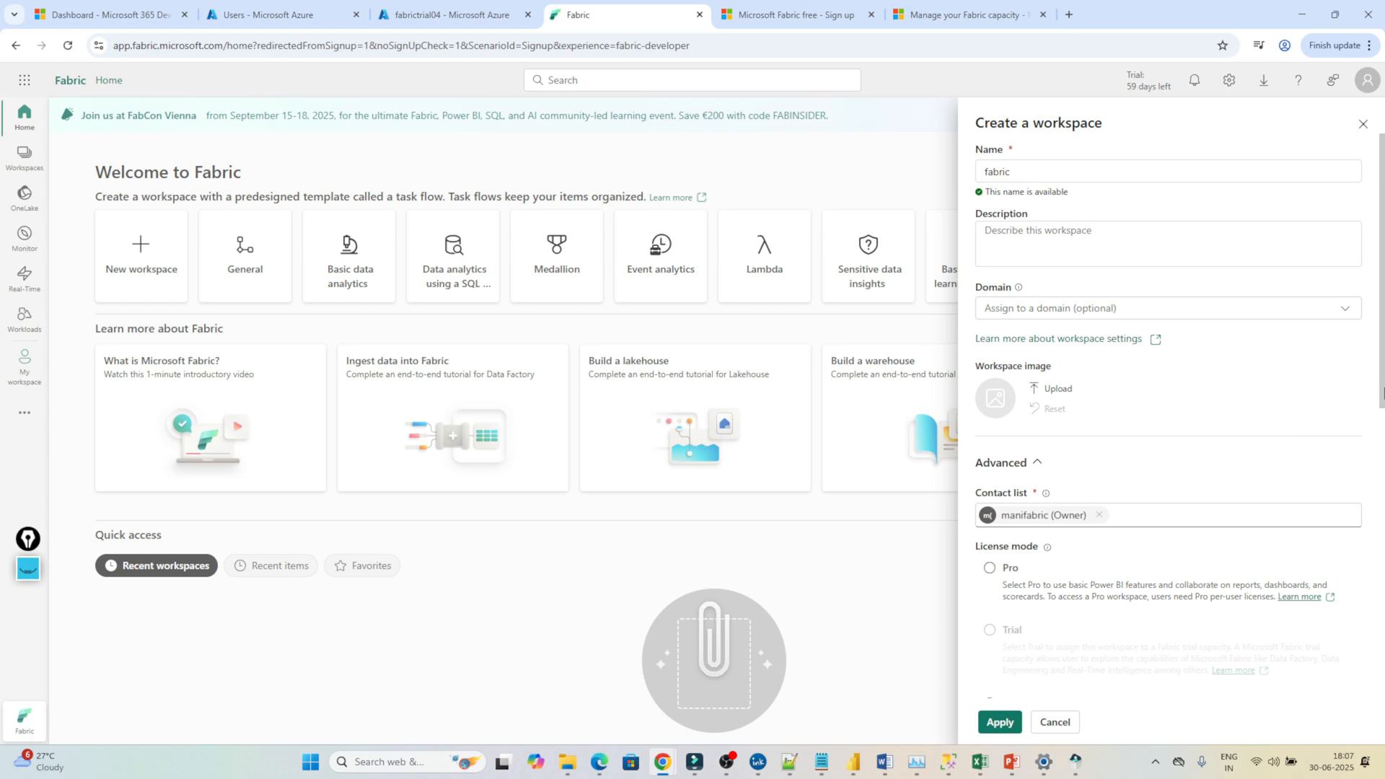
pyautogui.moveTo(1381, 391); pyautogui.dragTo(1381, 653)
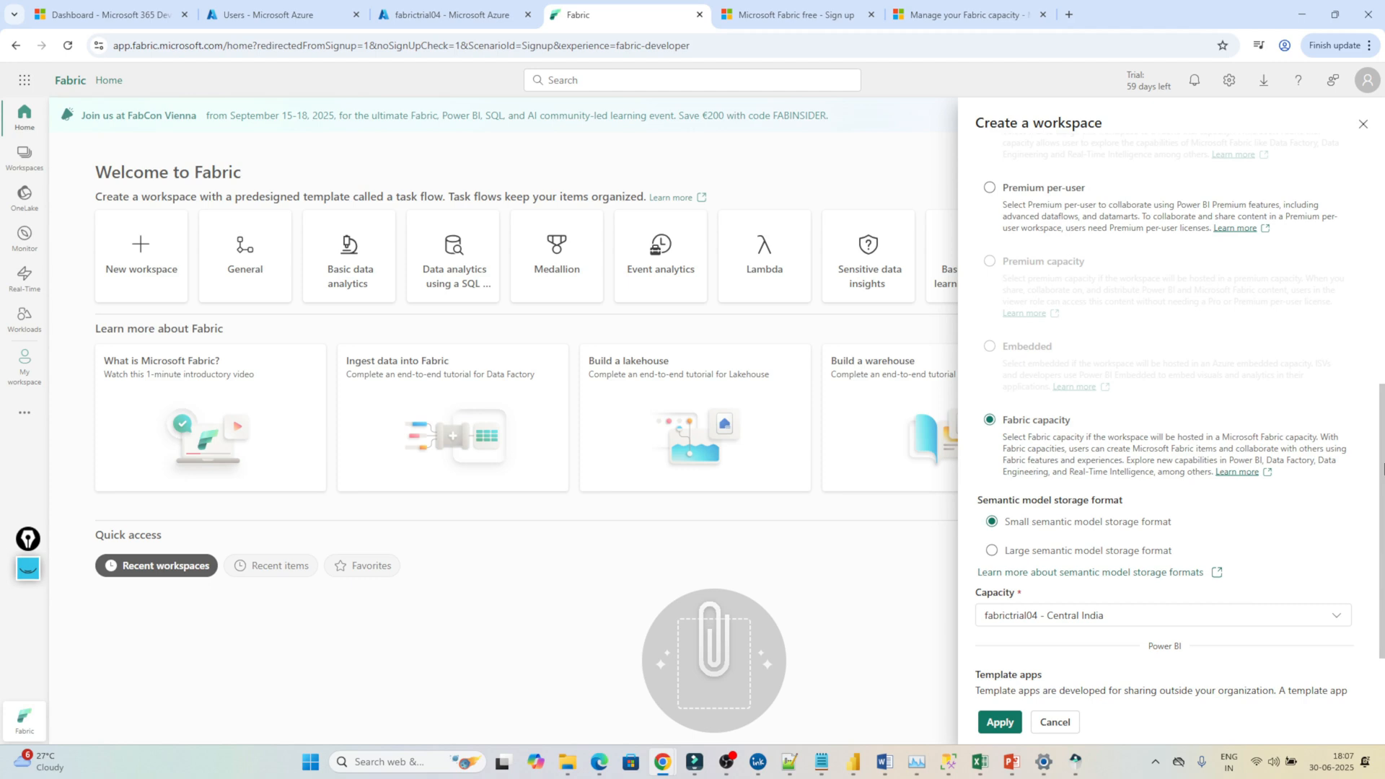
pyautogui.scroll(-2, 1383, 489)
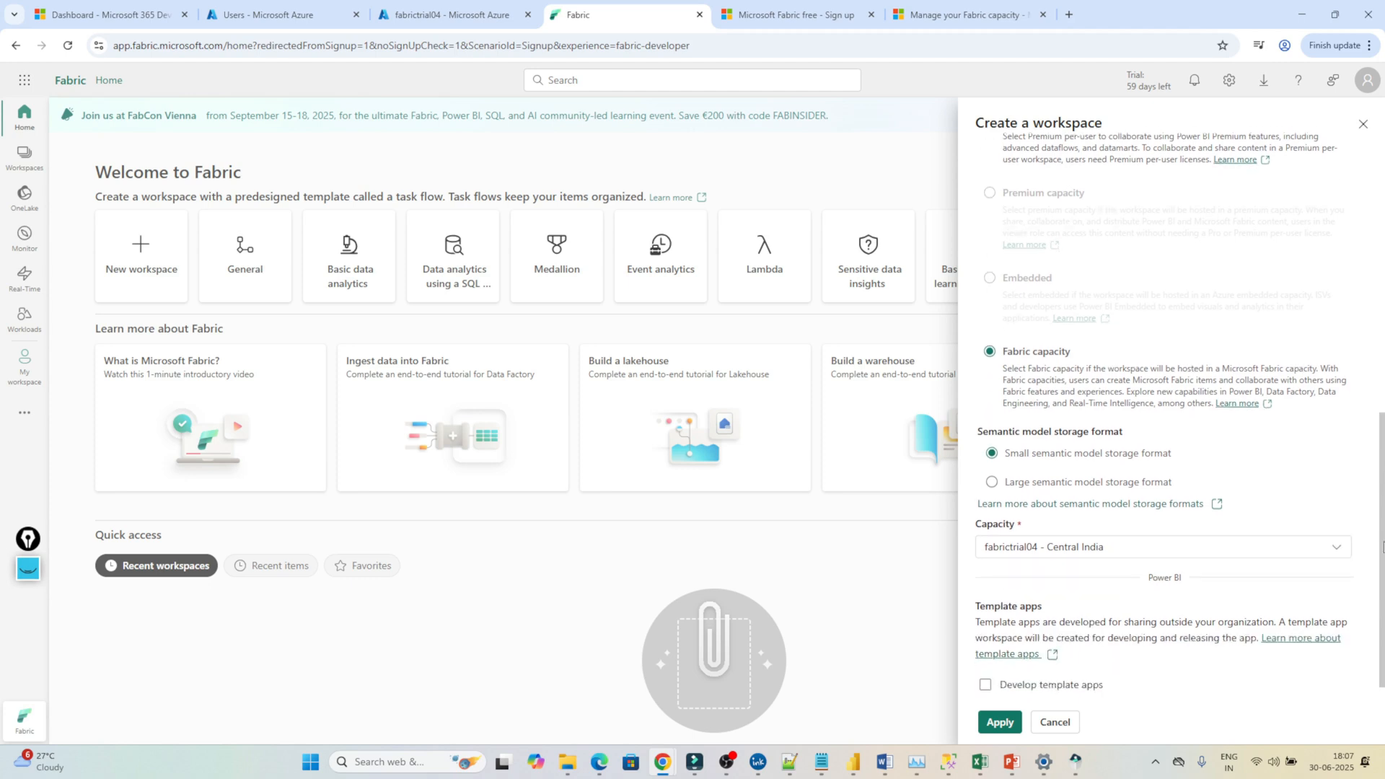
pyautogui.click(1158, 542)
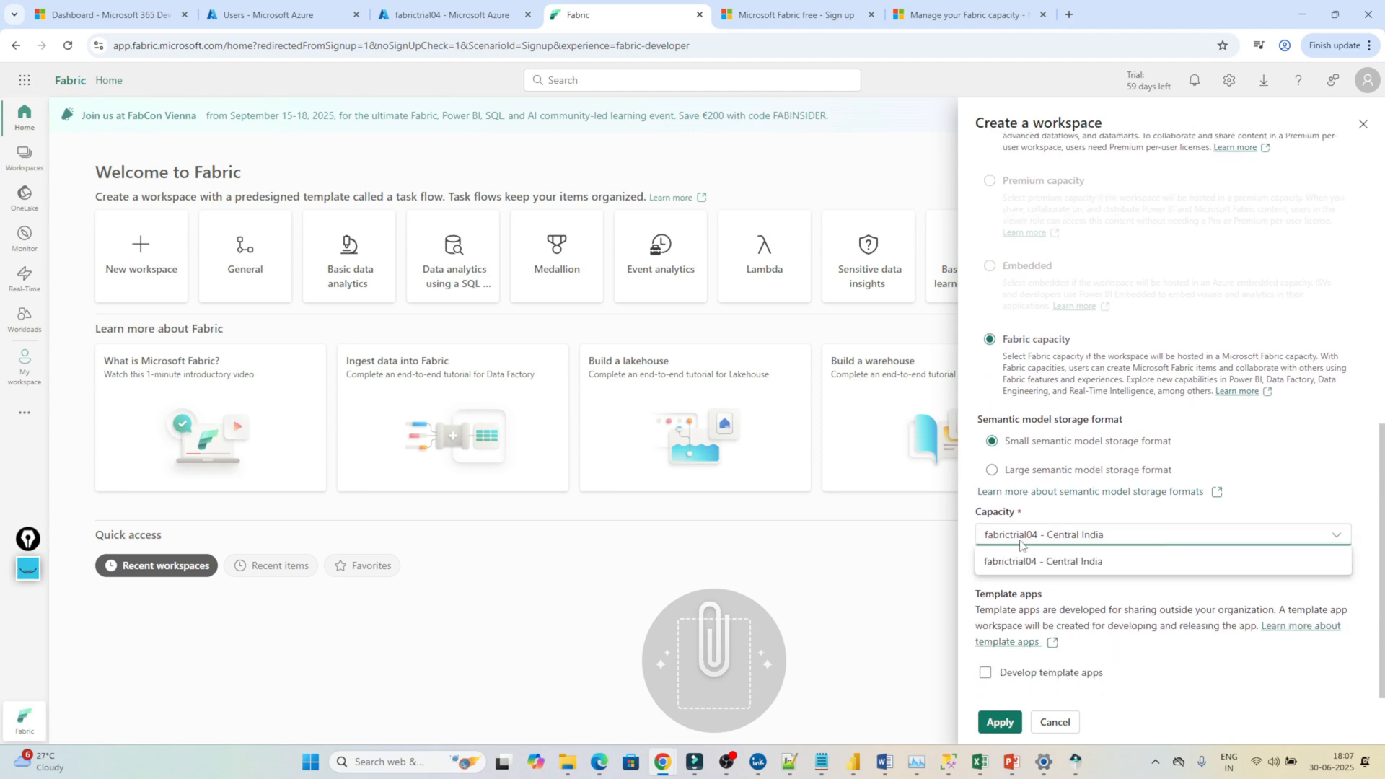
pyautogui.click(1130, 562)
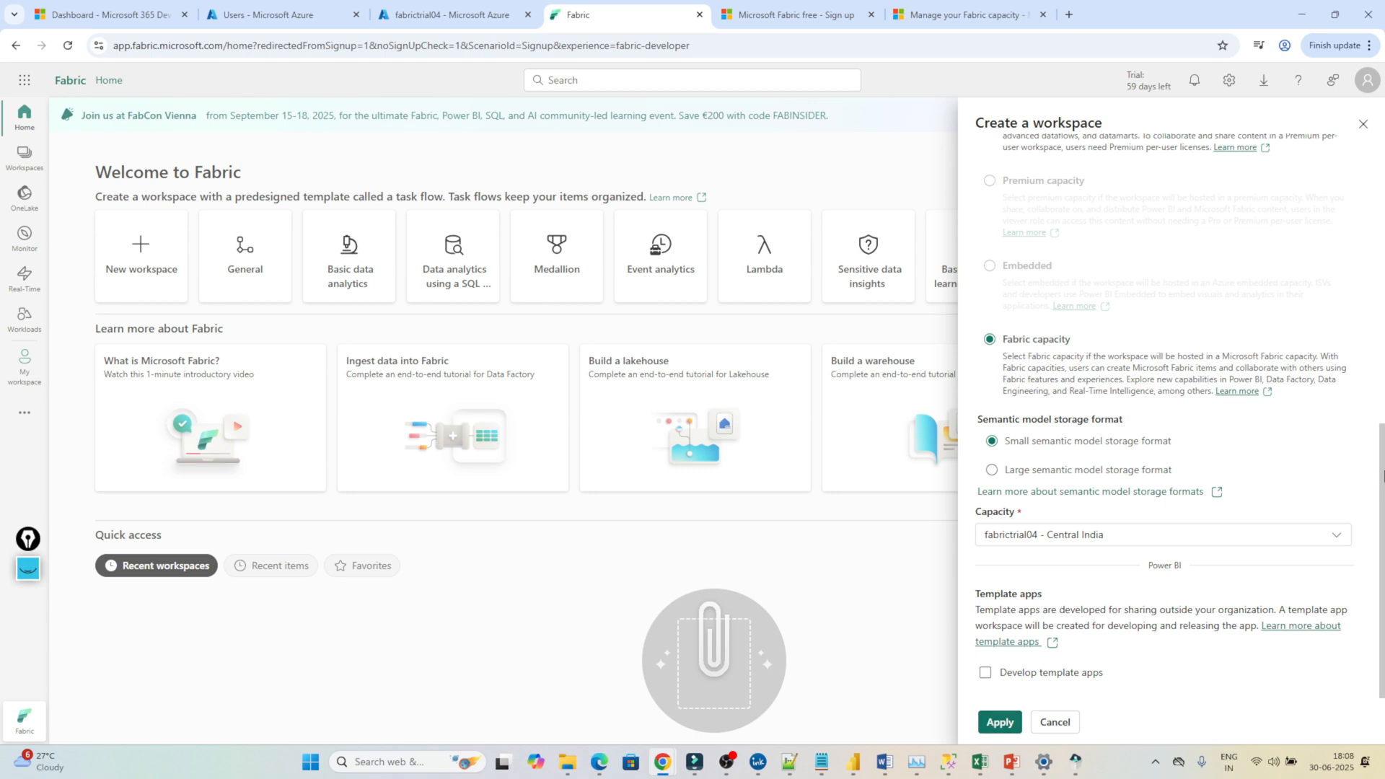
pyautogui.moveTo(1383, 476); pyautogui.dragTo(1383, 184)
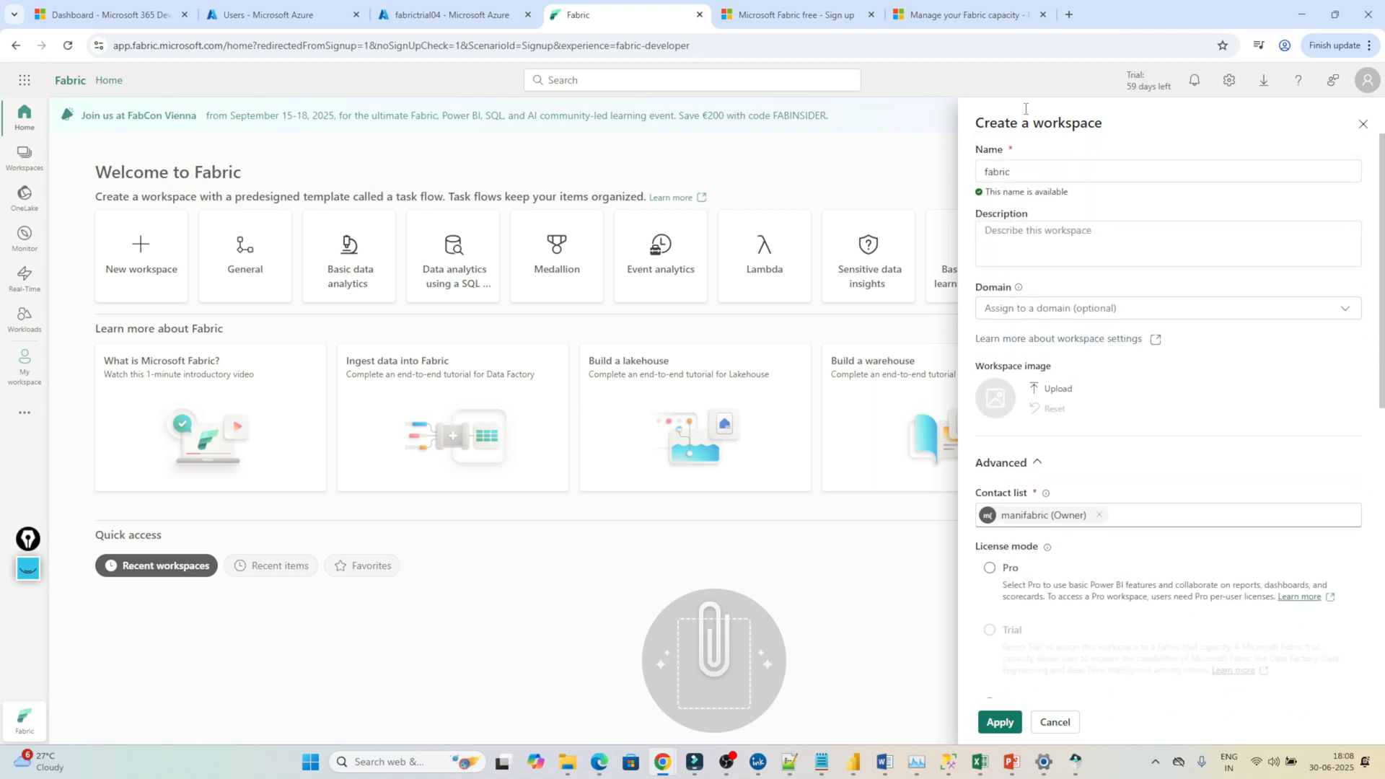
pyautogui.click(440, 4)
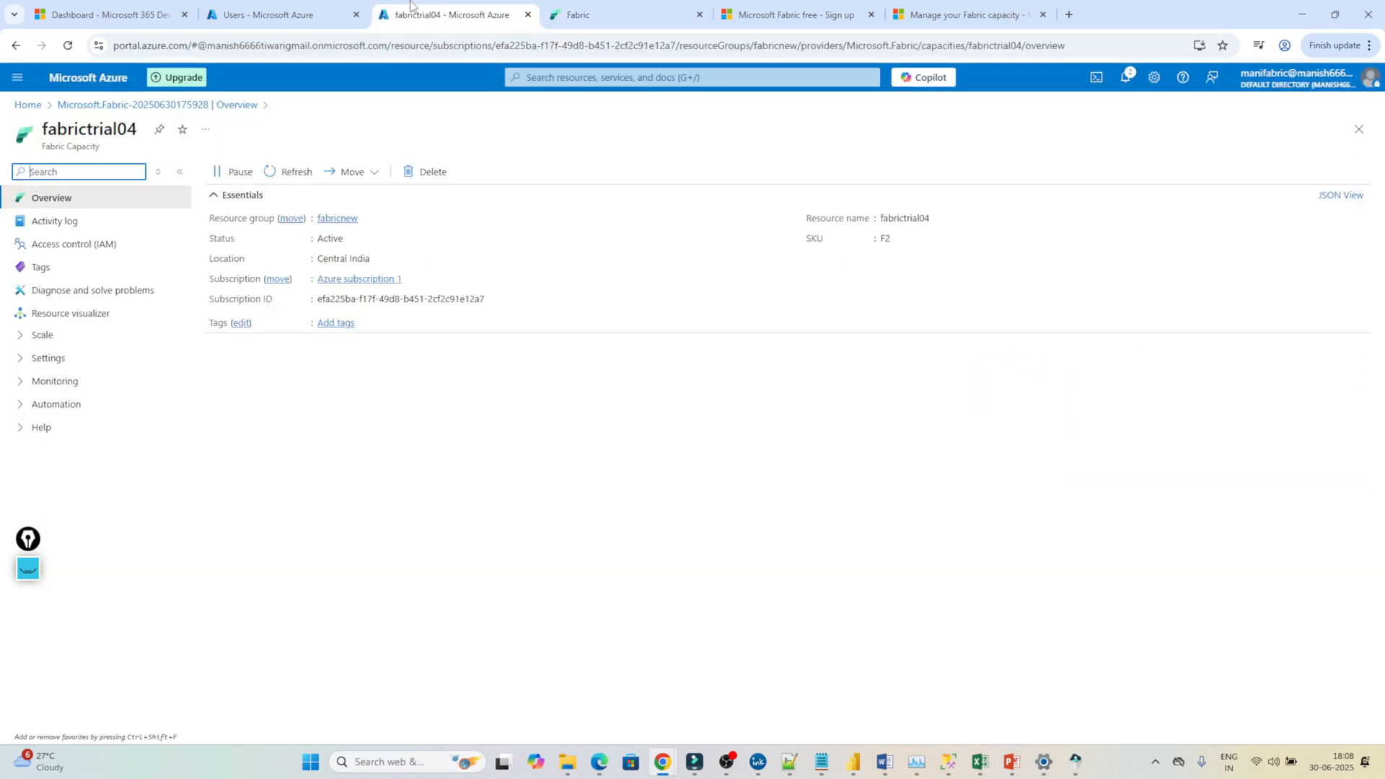
# Pause the fabrictrial04 capacity and confirm with Yes.
pyautogui.click(232, 175)
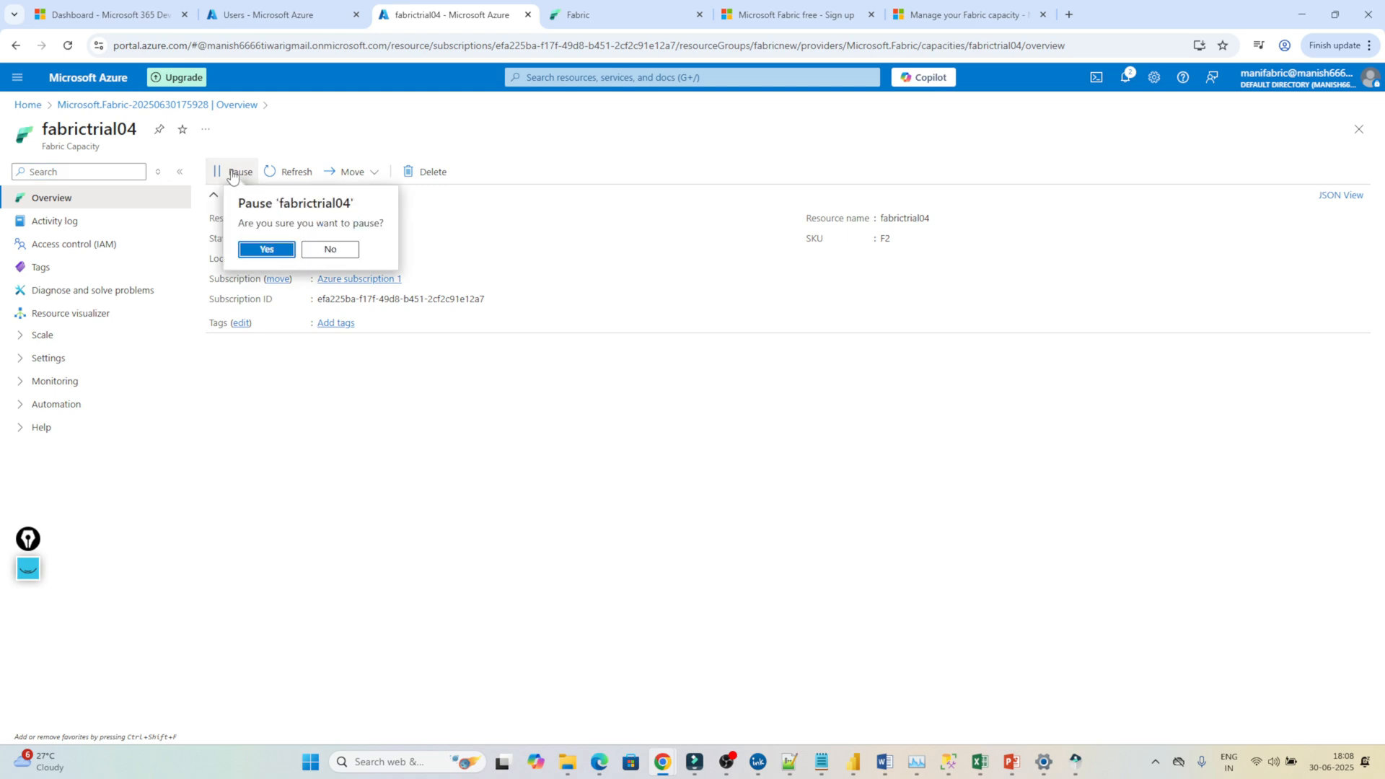
pyautogui.click(258, 250)
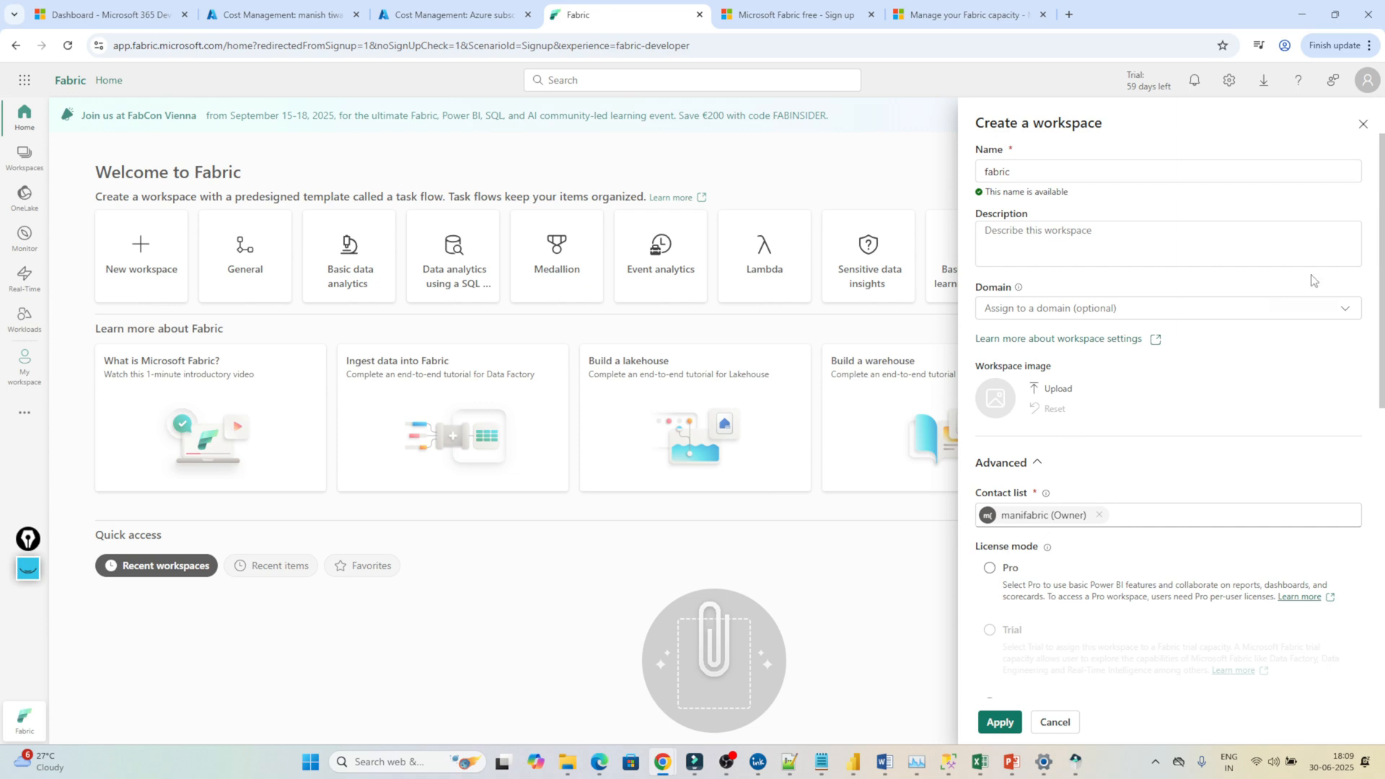
# Discard the unfinished 'fabric' Create a workspace panel with its X button.
pyautogui.click(1363, 125)
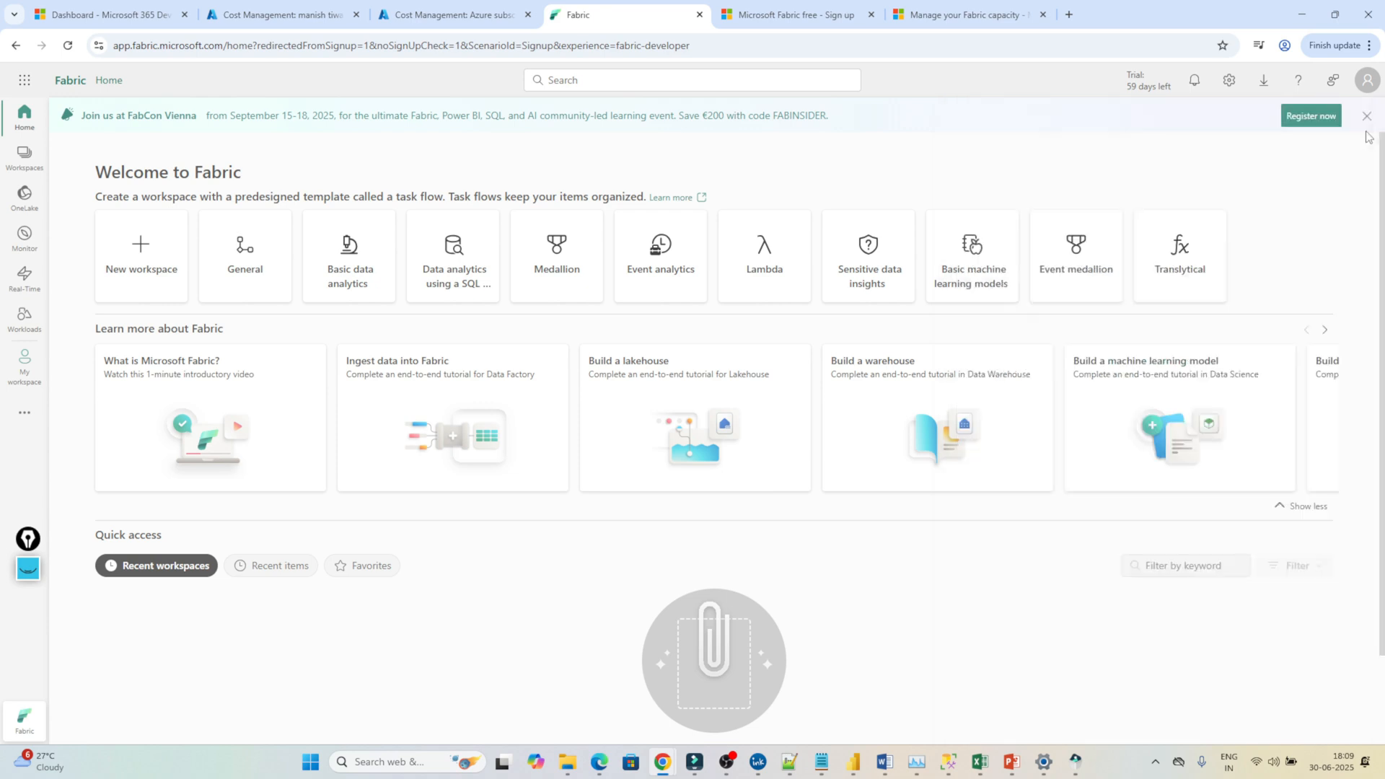